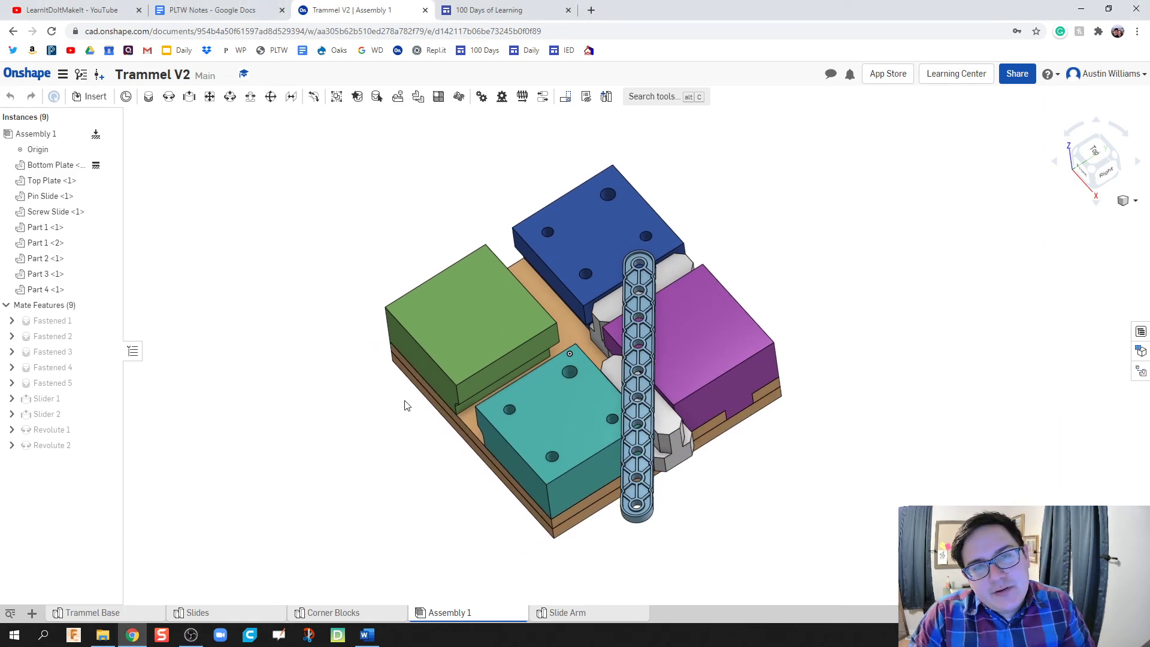
- Examine the assembly, then the parts in the Slides and Corner Blocks part studios
right_drag(406, 406, 375, 403)
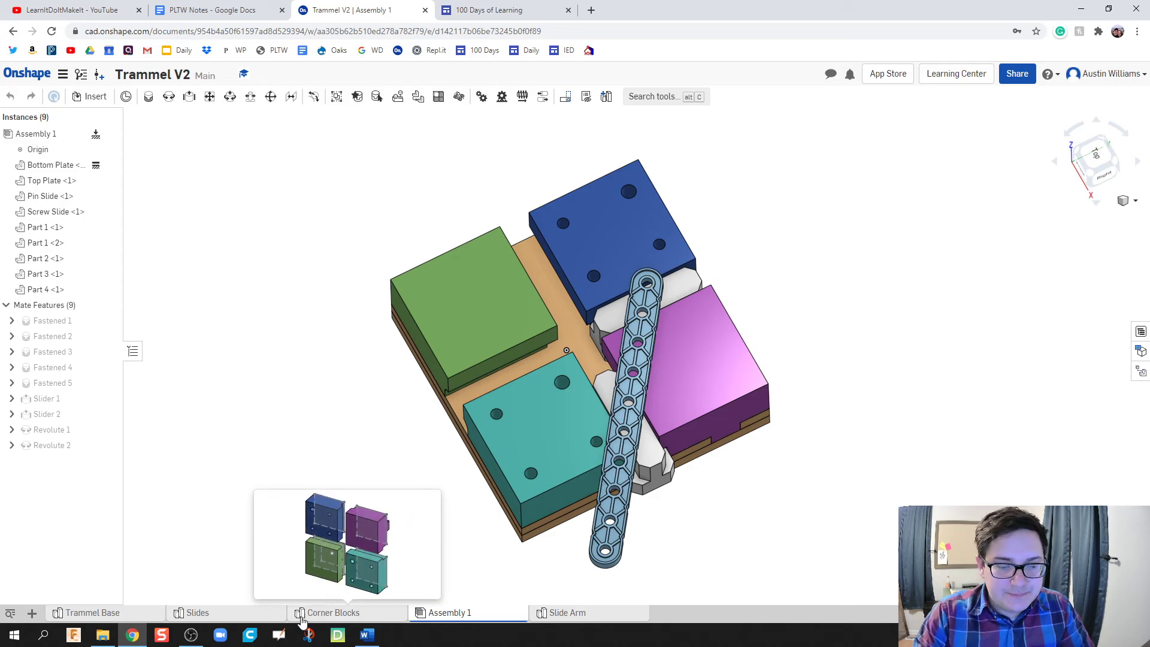
click(219, 618)
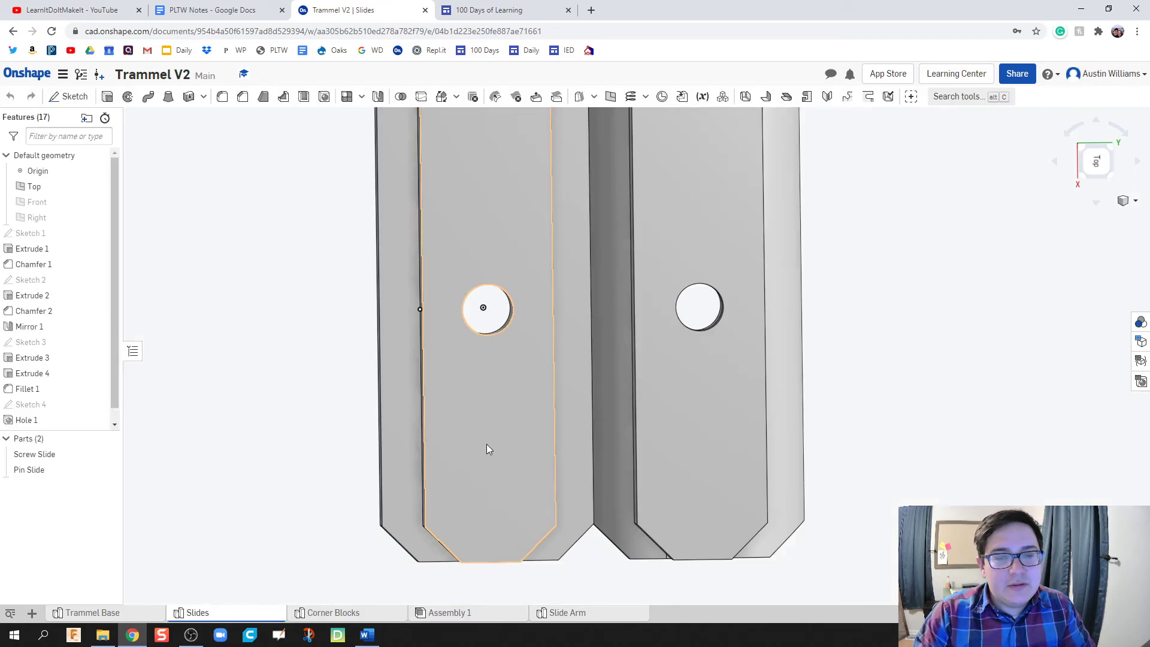
right_drag(435, 430, 411, 380)
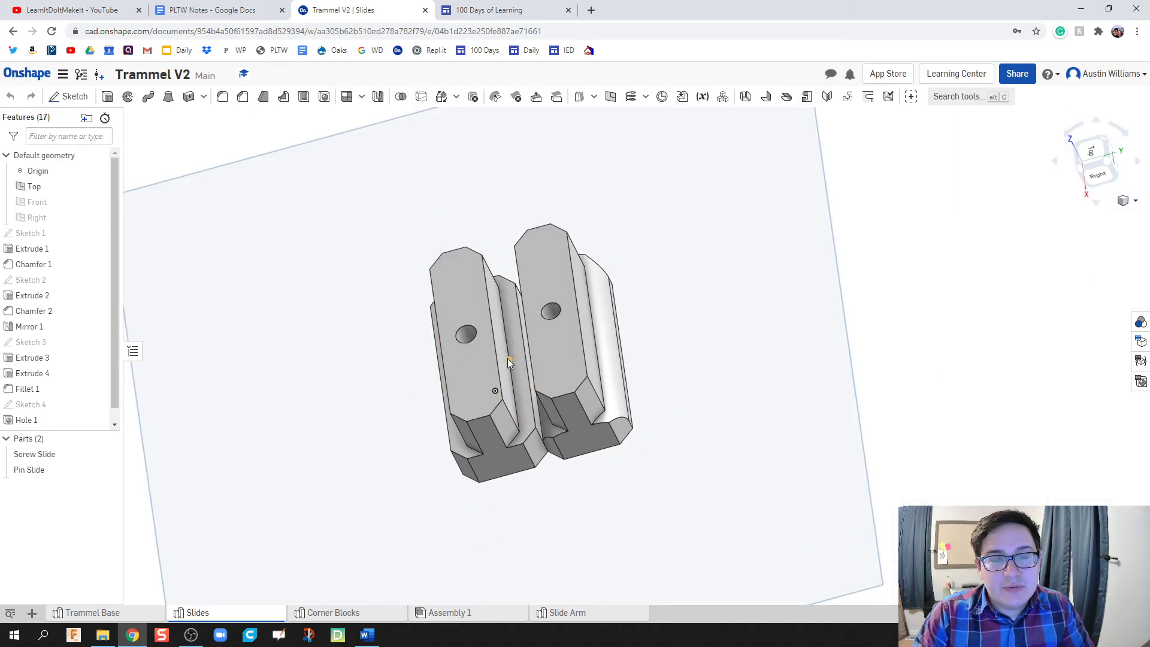
click(333, 612)
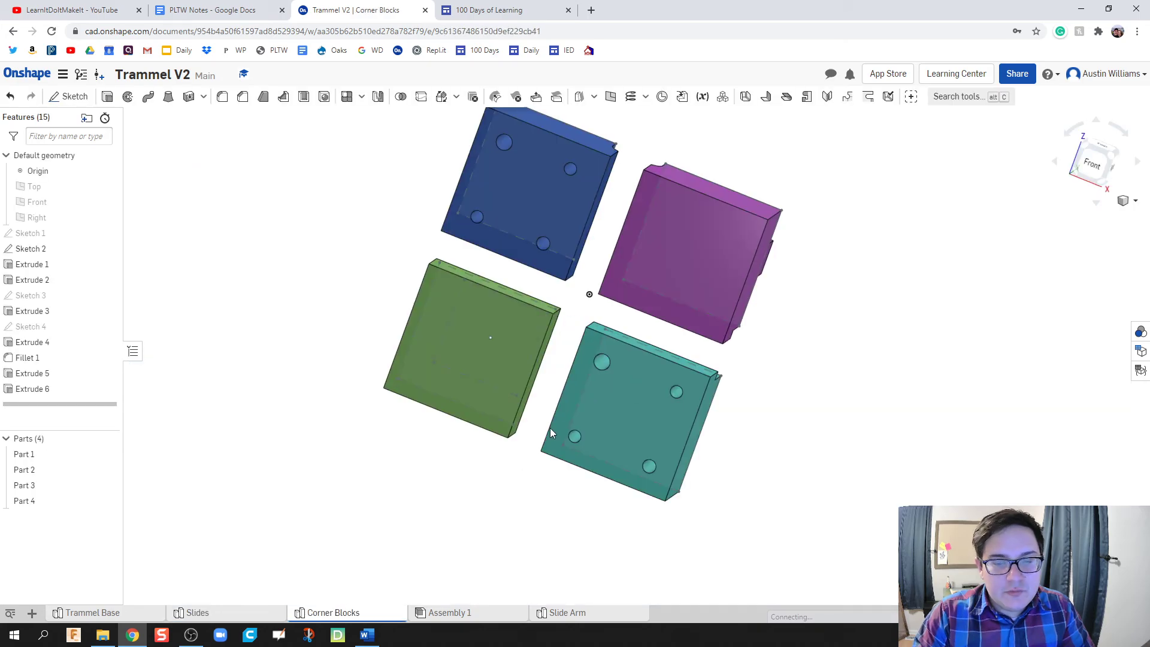
right_drag(615, 436, 624, 466)
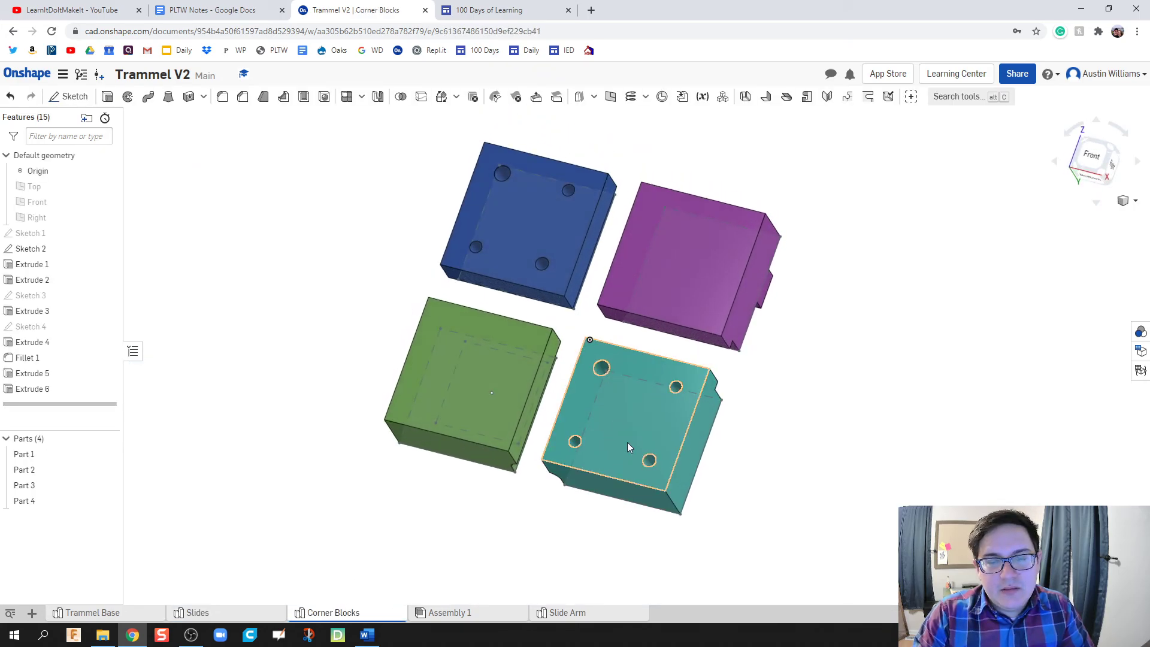
- Start a sketch in the Slides part studio on the top face of the slide with rounded sides
click(235, 613)
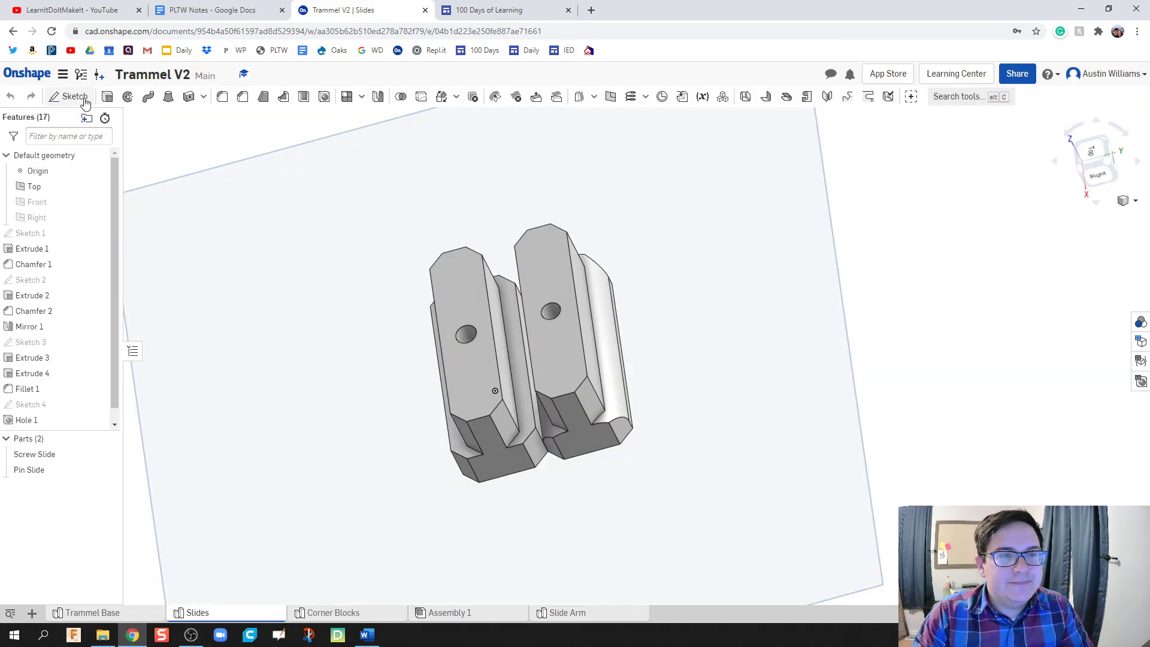
click(70, 96)
click(532, 265)
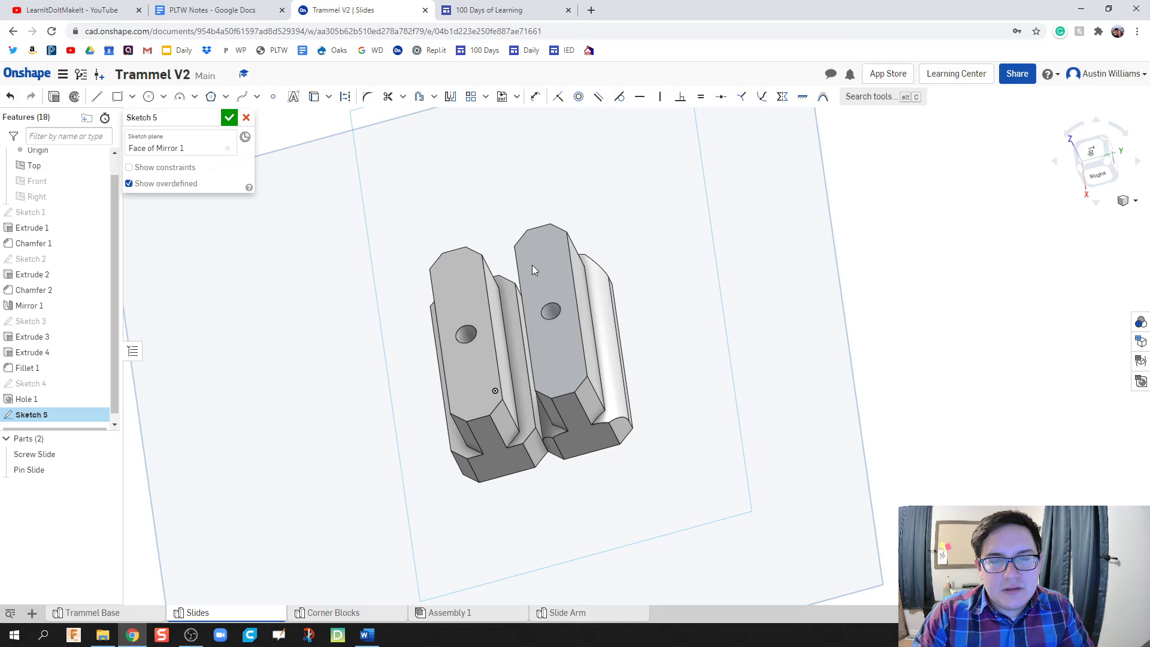
right_click(532, 265)
click(625, 442)
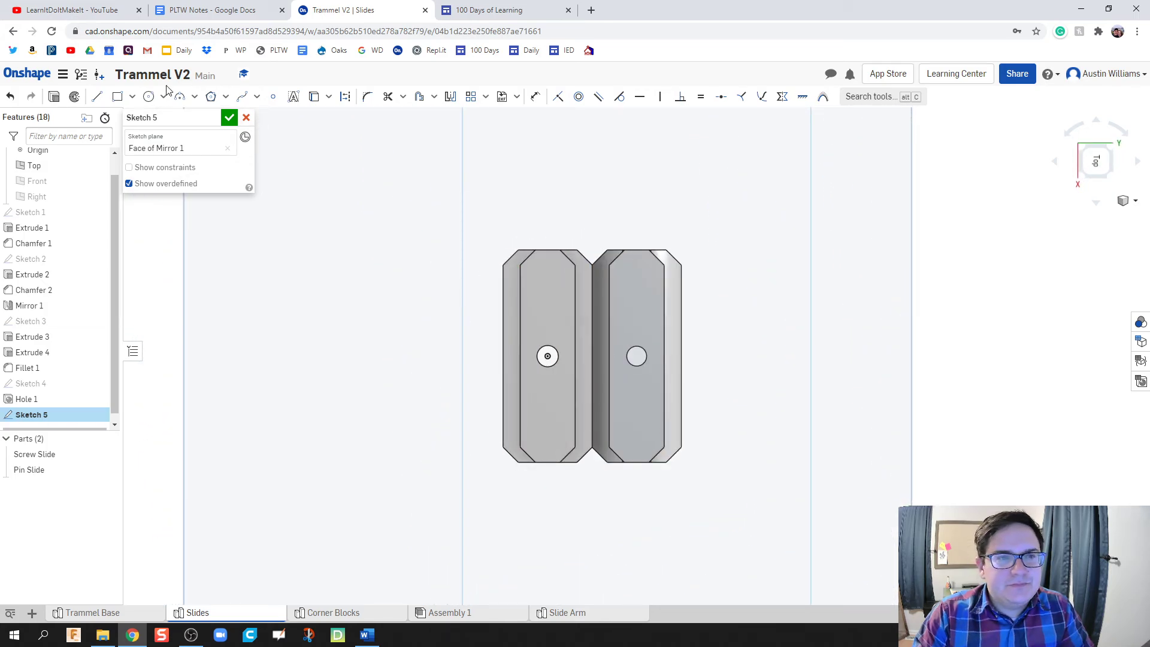
- Project the circular hole edges of both slides into the sketch
click(316, 101)
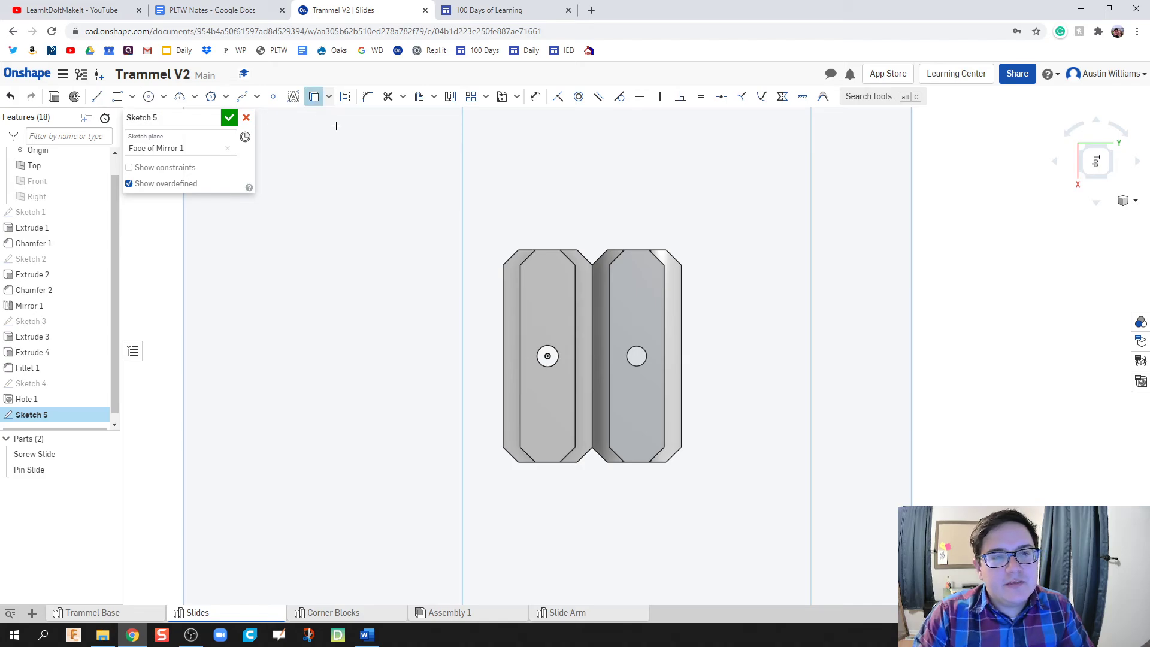
scroll(545, 362, up, 5)
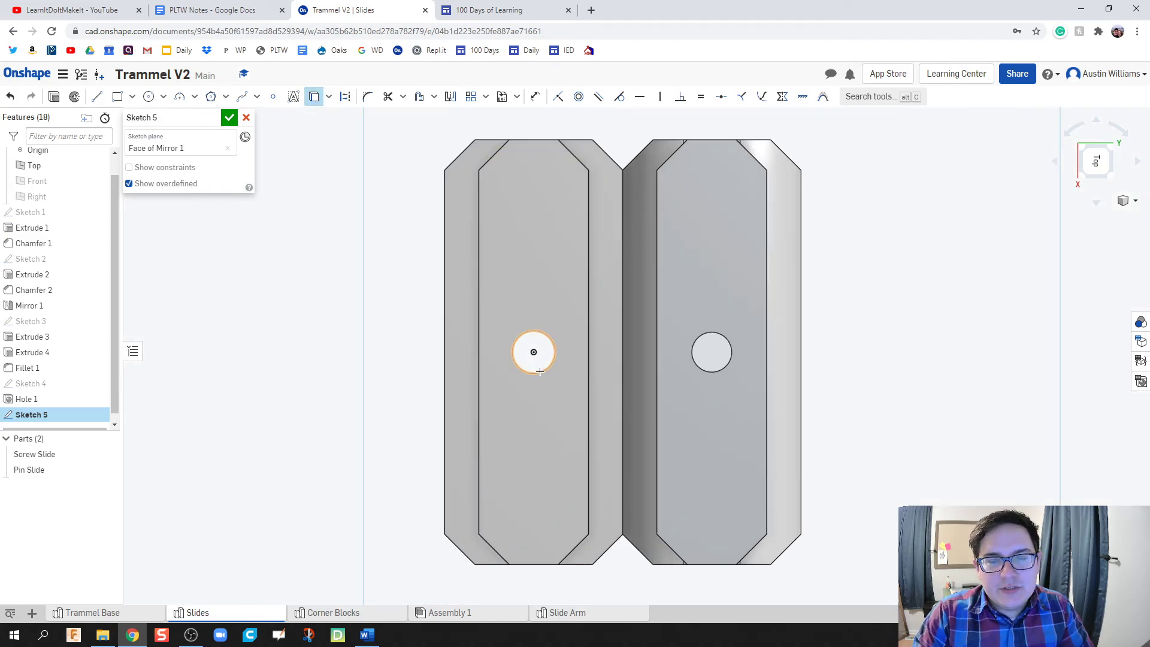
click(540, 371)
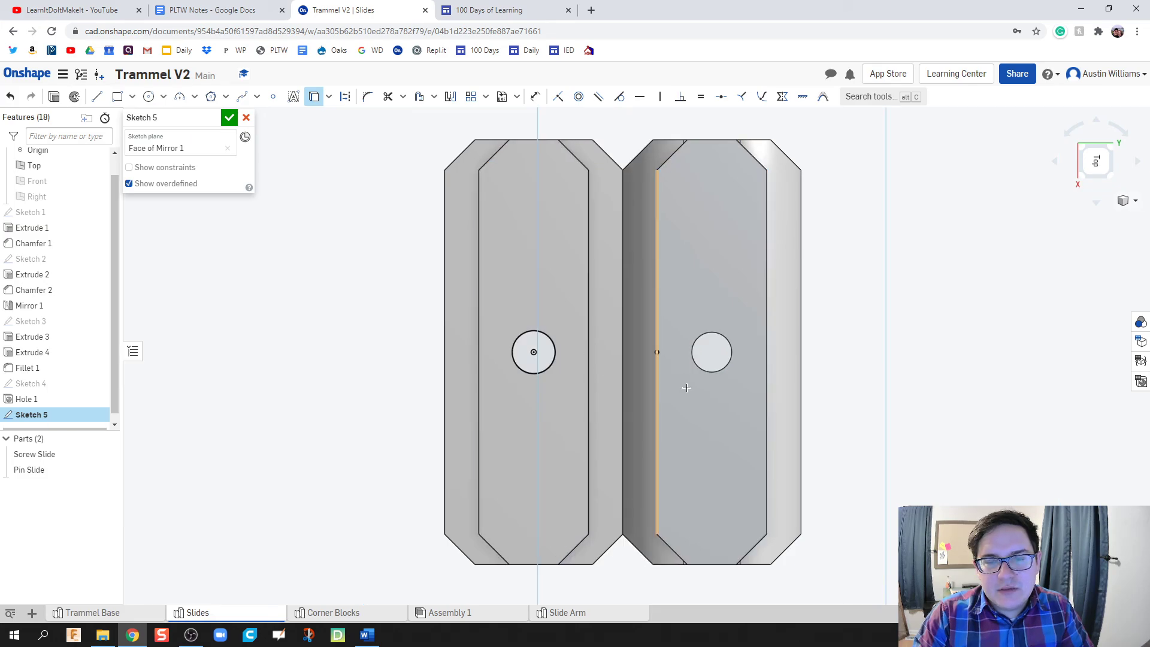
click(717, 372)
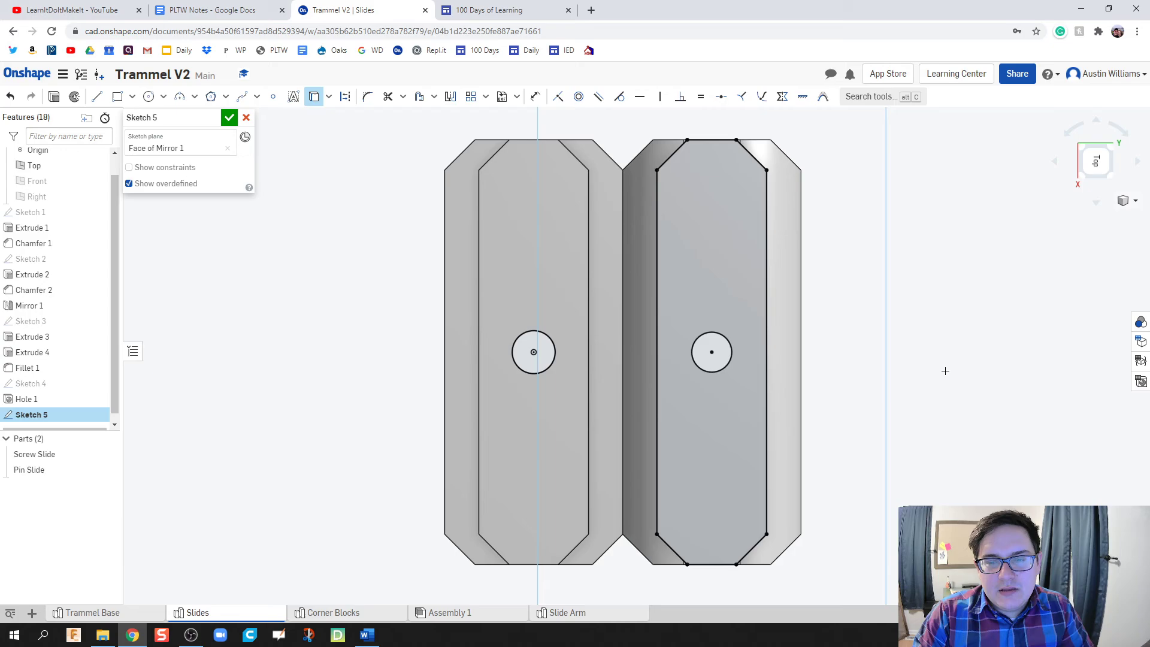
- Trim away the projected outline of the slide's top face, keep only the two hole circles, and finish the sketch
right_drag(933, 386, 904, 339)
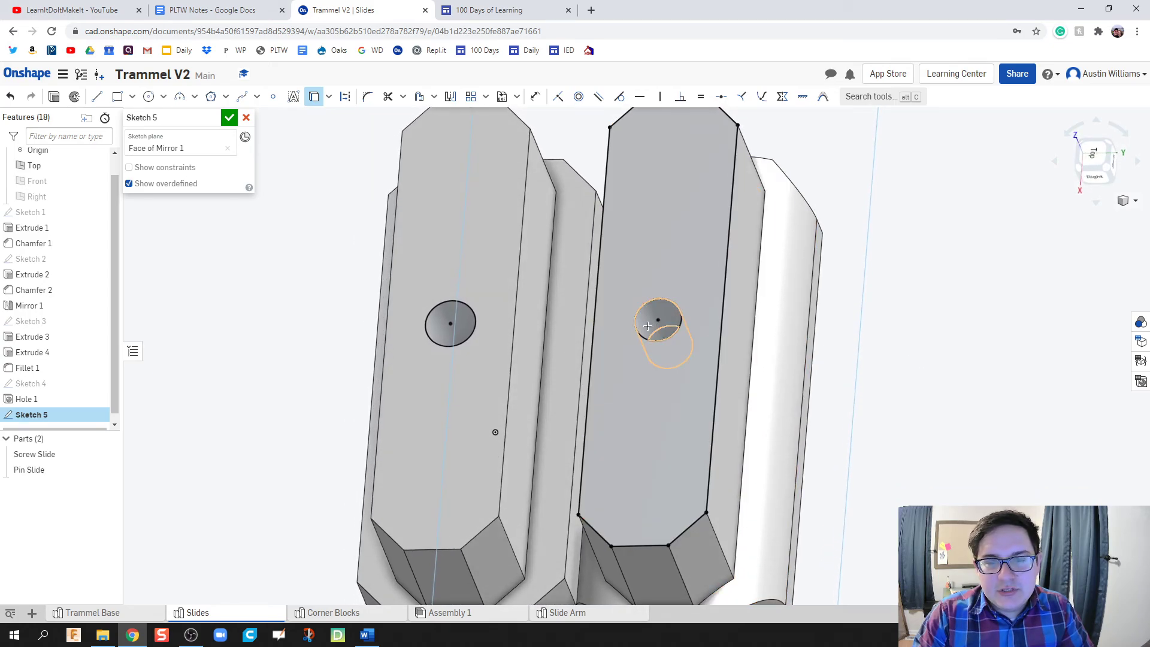
key(n)
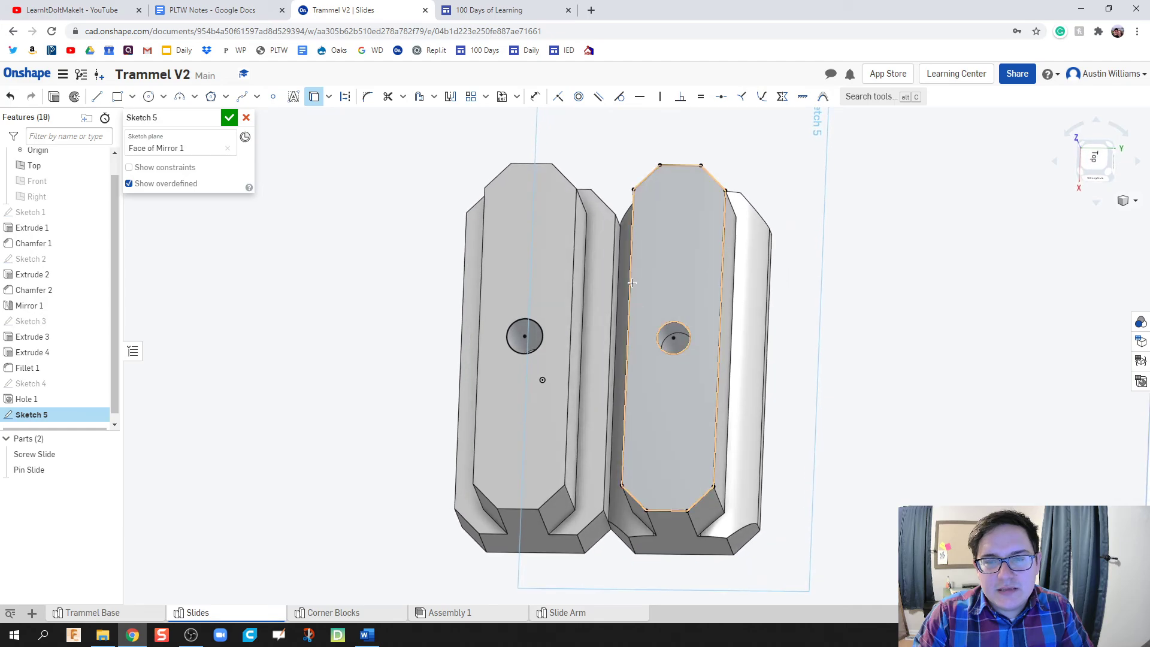
click(388, 97)
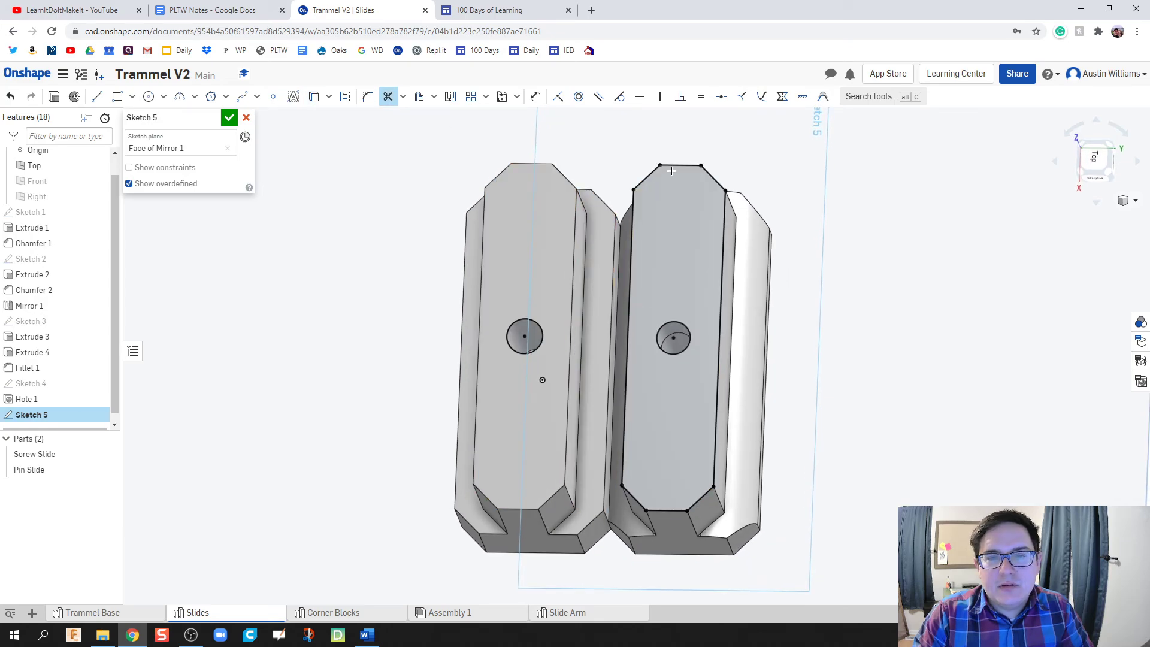
click(647, 171)
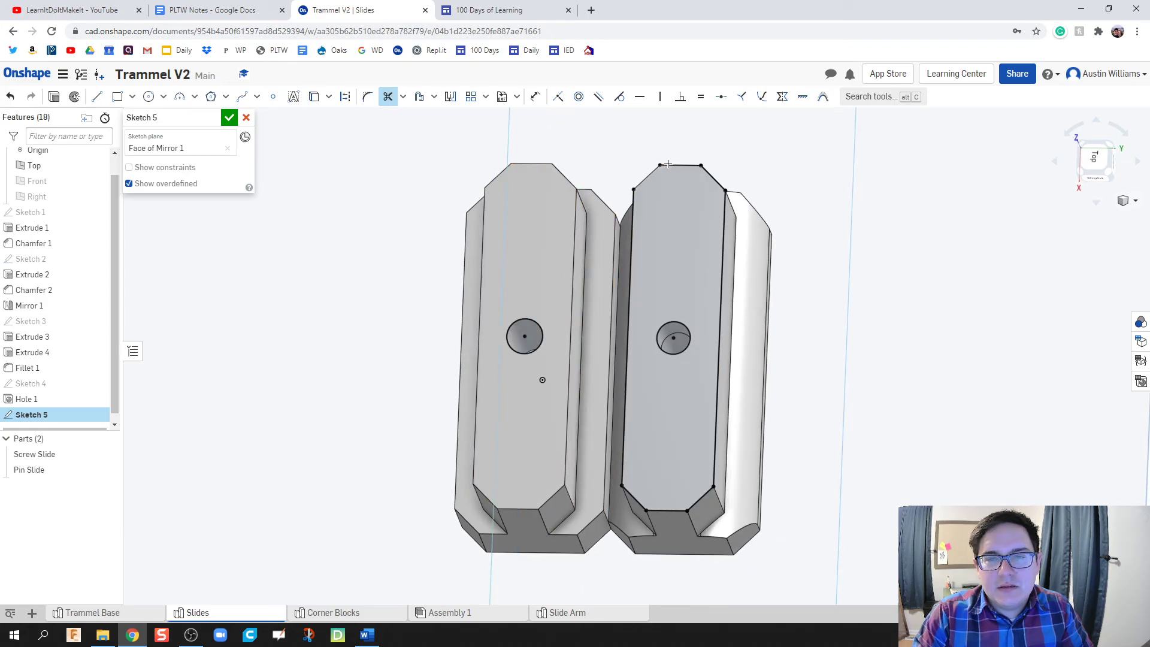
click(714, 179)
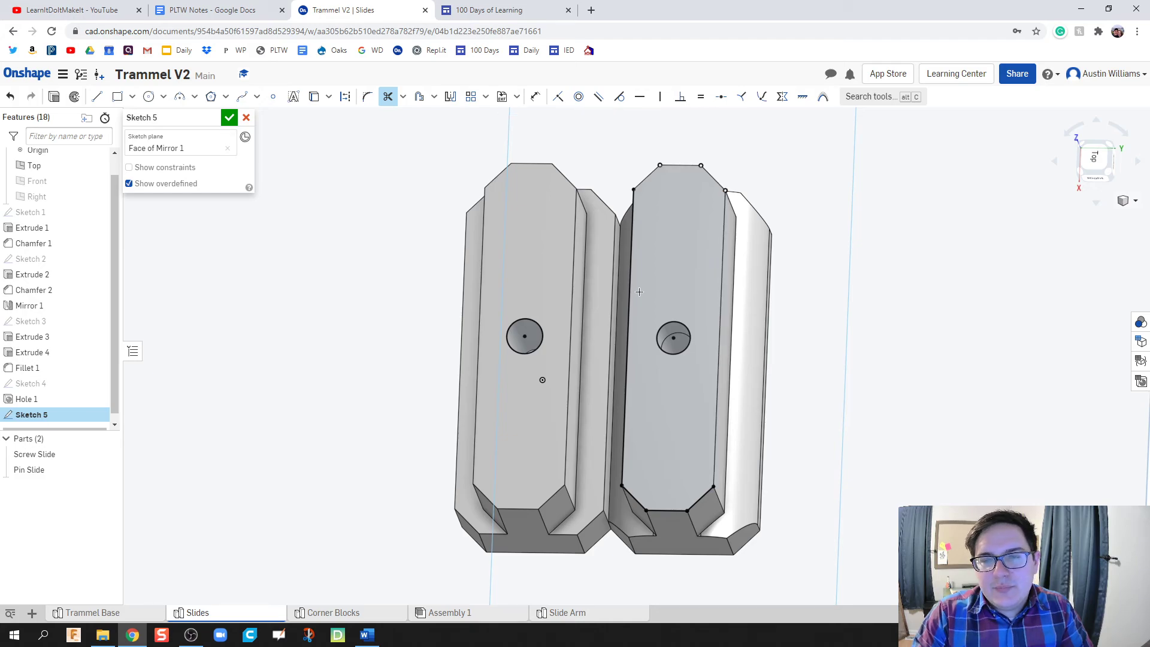
click(627, 395)
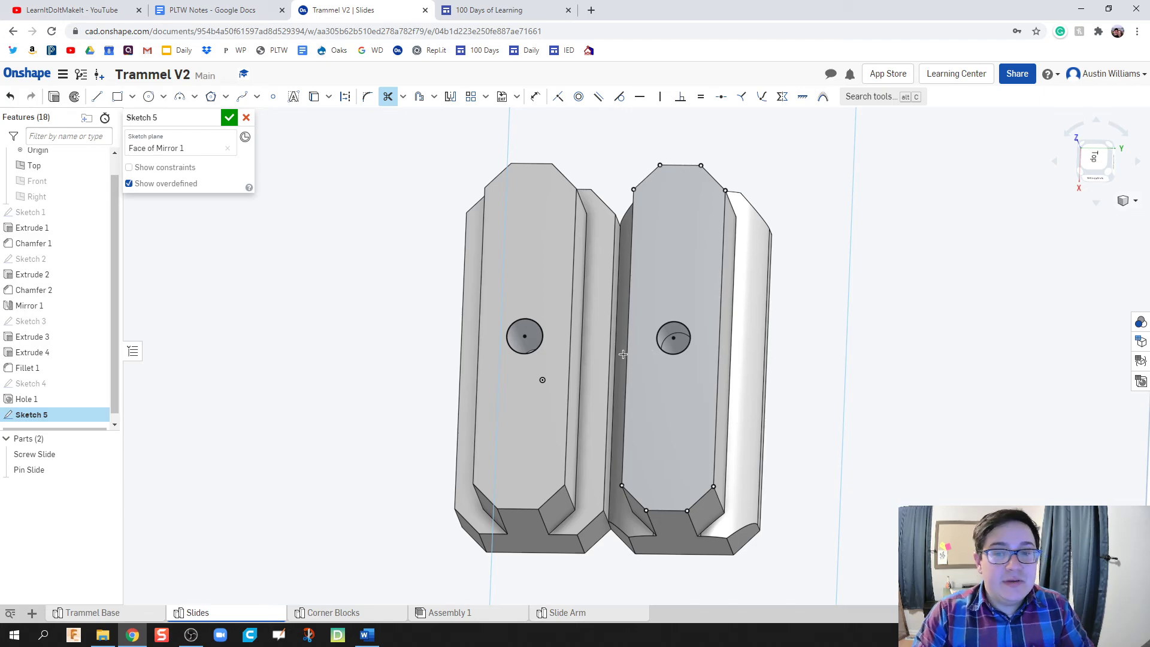
click(230, 117)
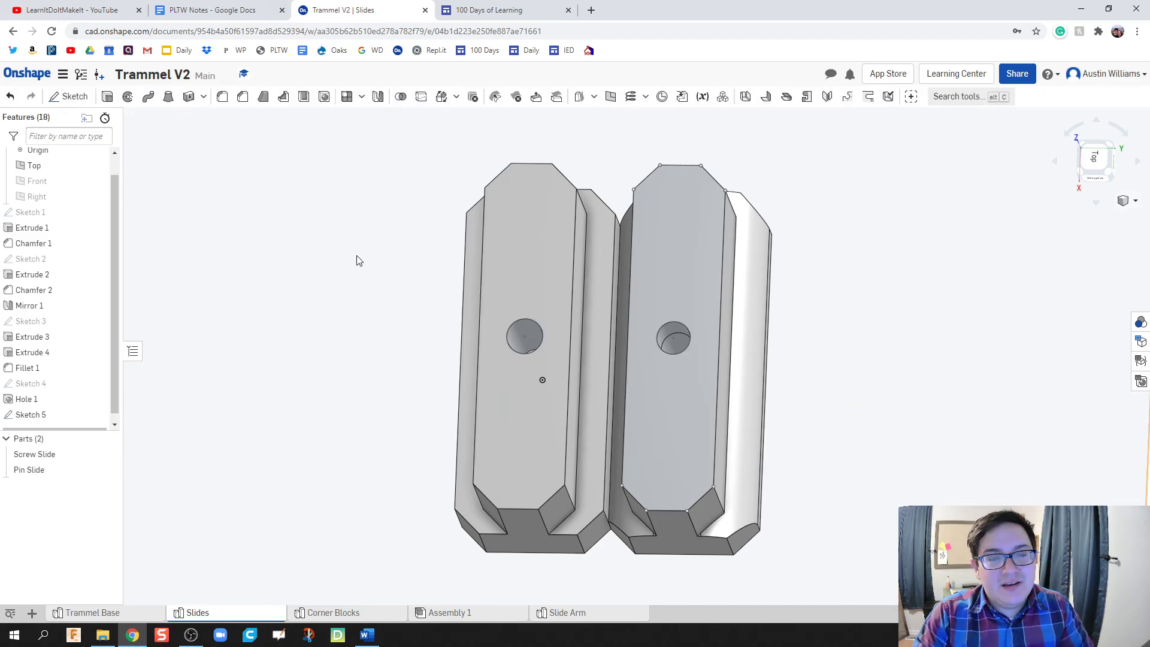
right_drag(356, 256, 385, 290)
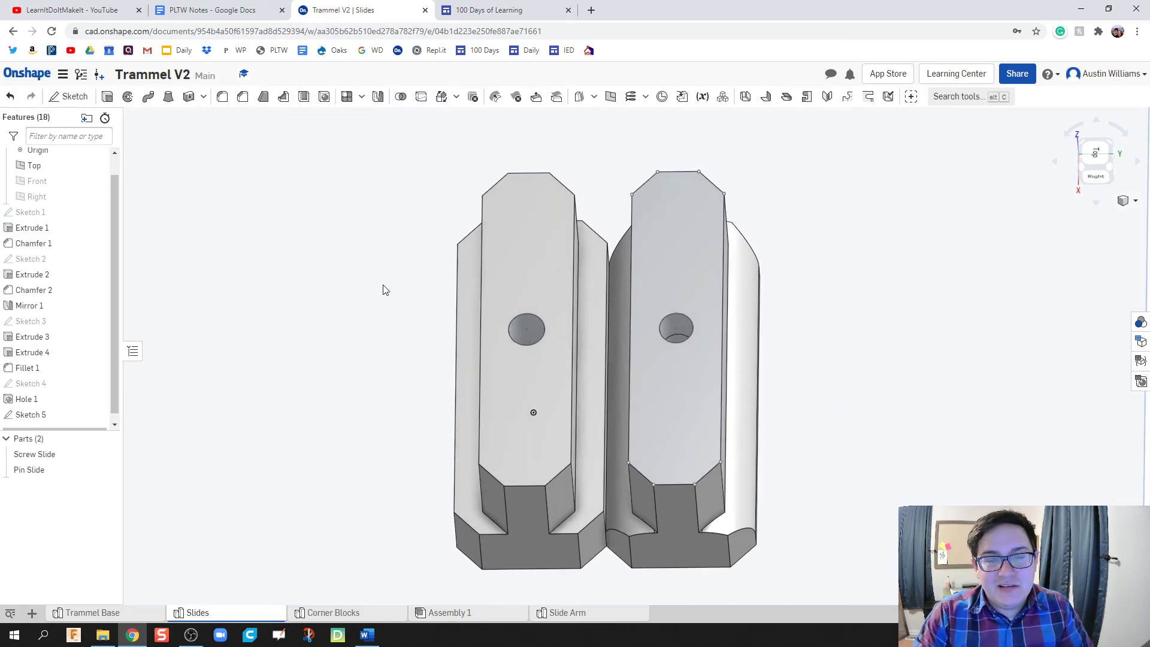
click(35, 414)
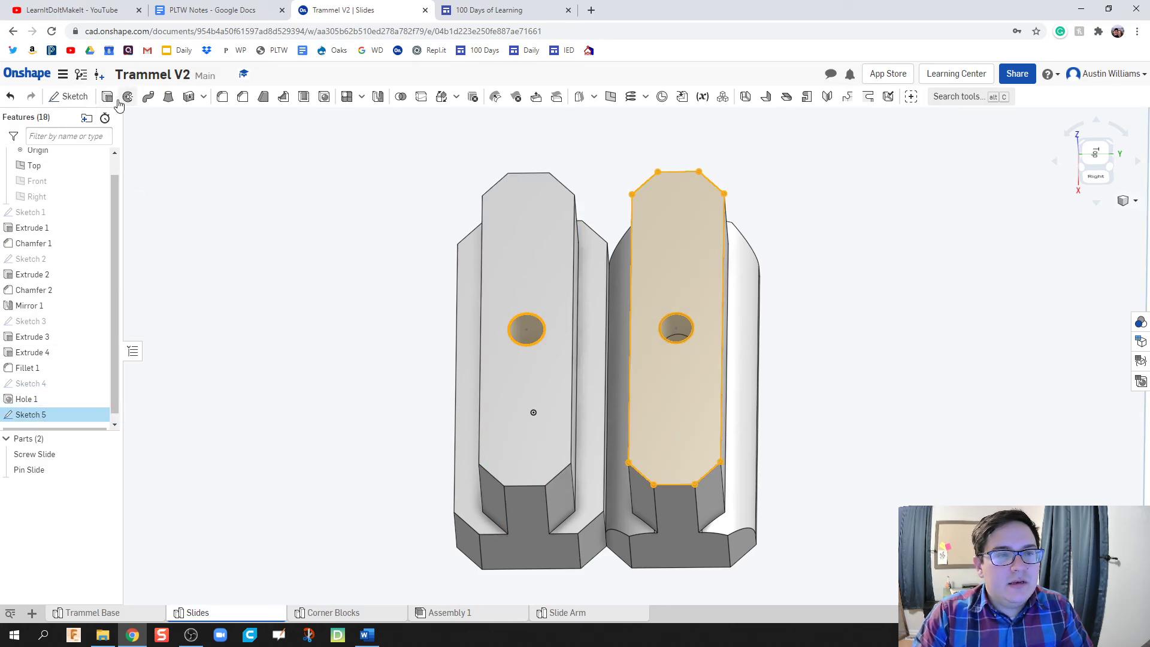
click(328, 242)
click(335, 260)
scroll(333, 264, down, 5)
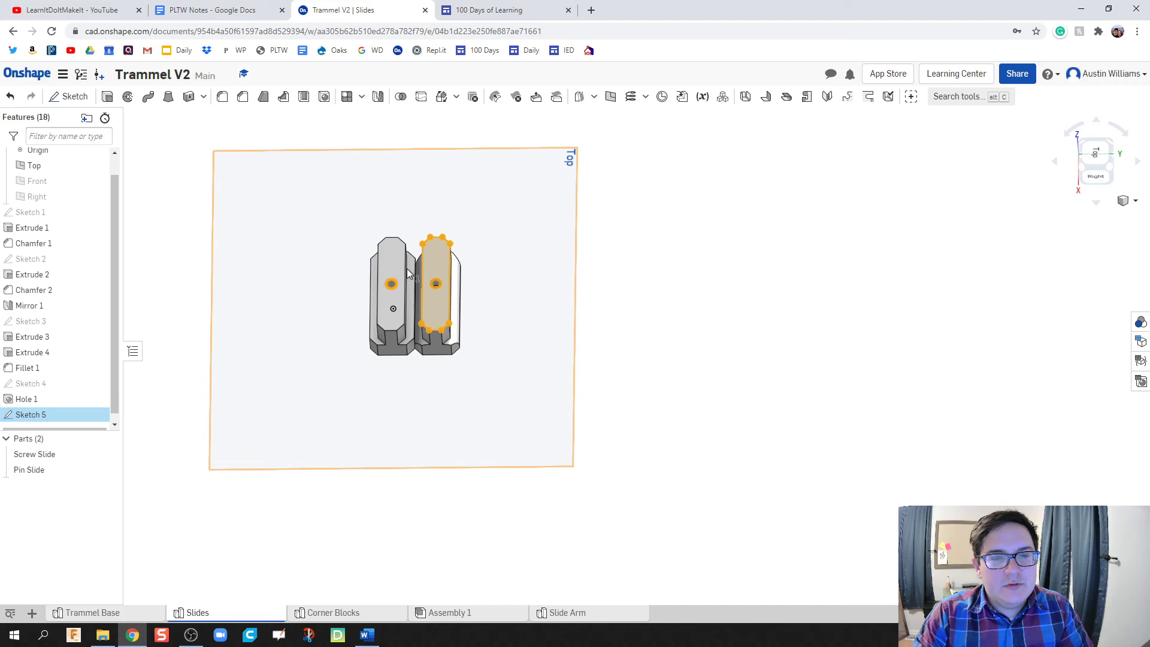
middle_drag(718, 291, 862, 346)
click(854, 341)
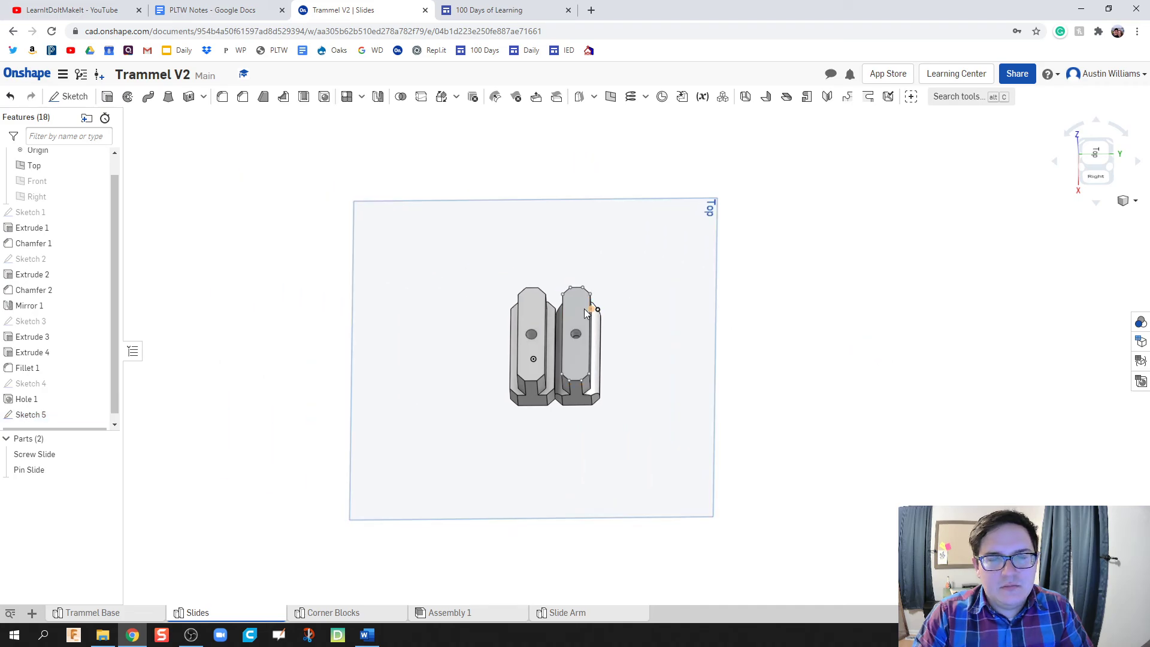
scroll(585, 313, up, 3)
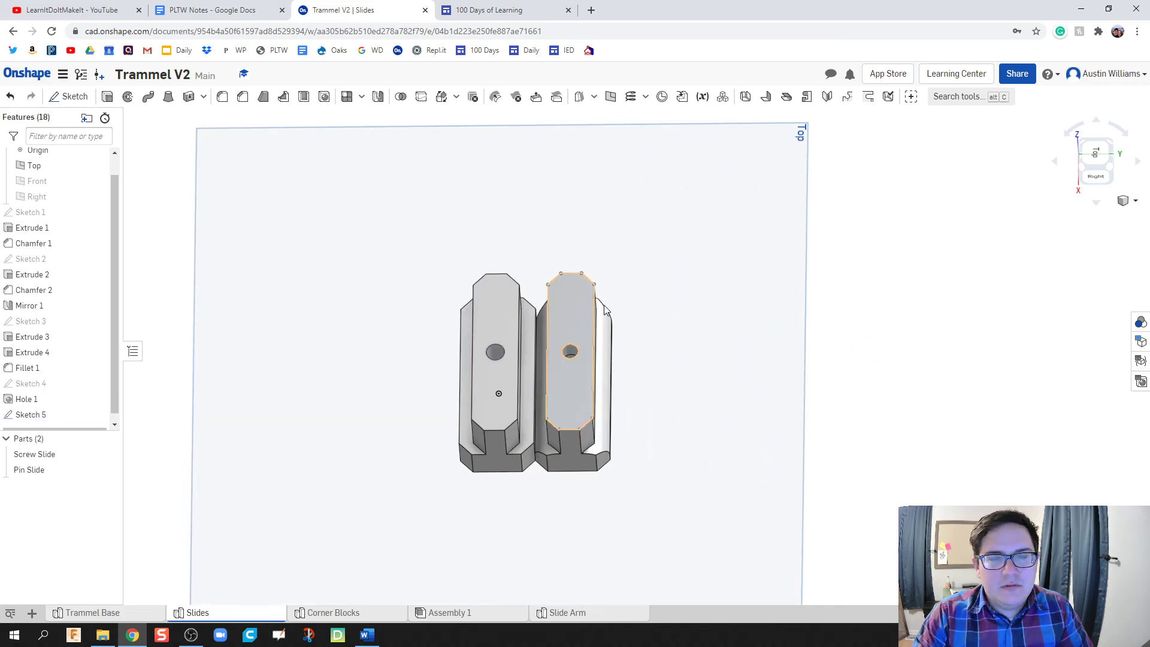
- Extrude both hole circles as new parts, symmetric about the sketch plane, with a depth of 0.5 in
click(107, 98)
click(493, 354)
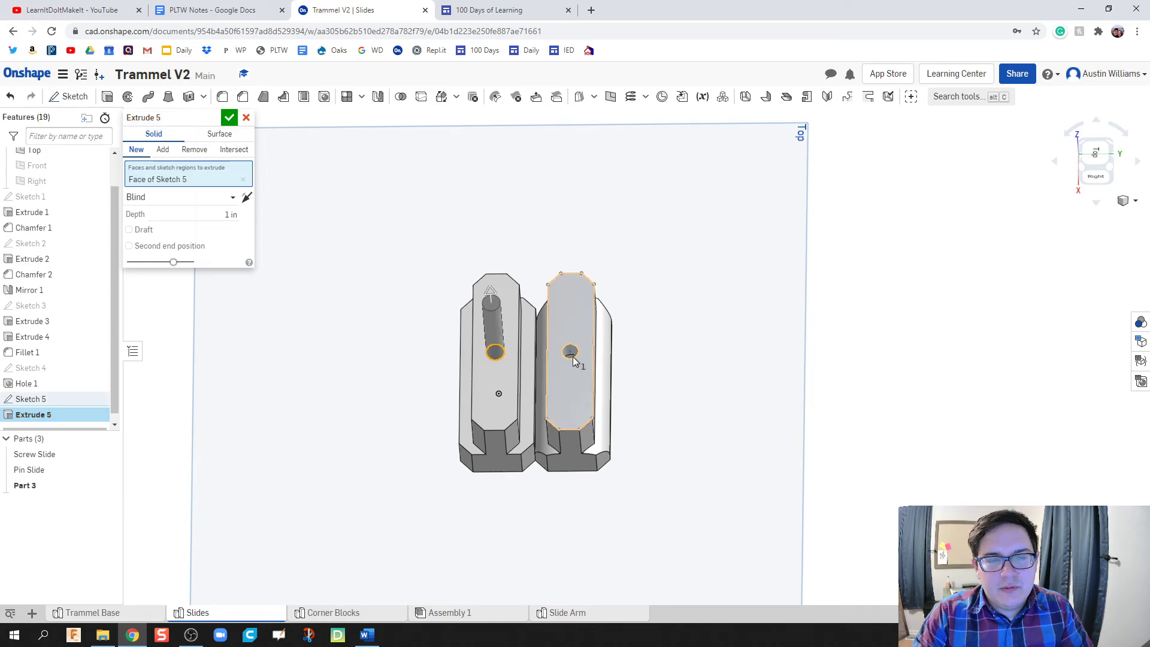
click(572, 354)
mouse_move(739, 367)
right_down()
mouse_move(670, 325)
mouse_move(741, 333)
mouse_move(679, 332)
right_up()
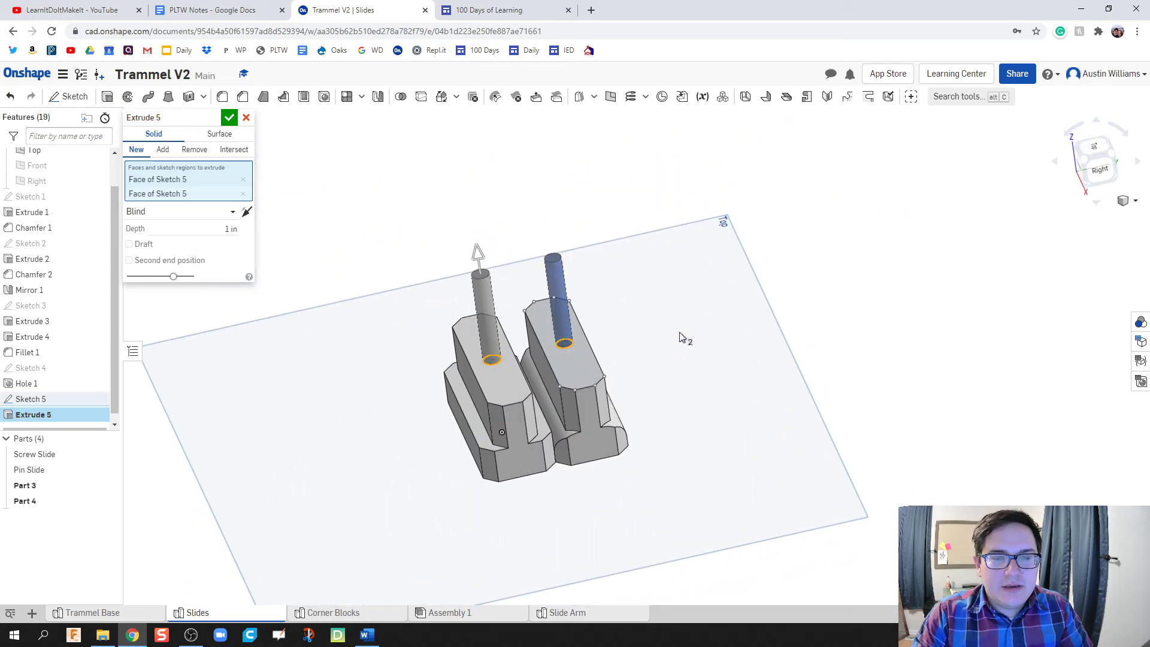
middle_drag(658, 335, 688, 367)
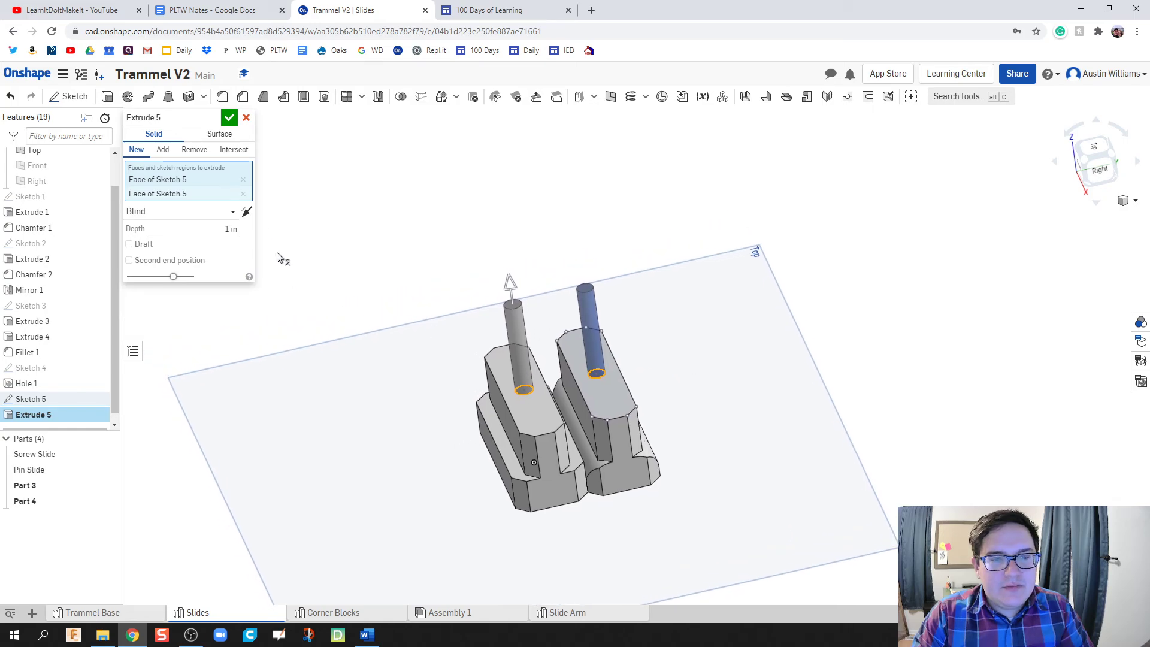
click(210, 212)
click(195, 245)
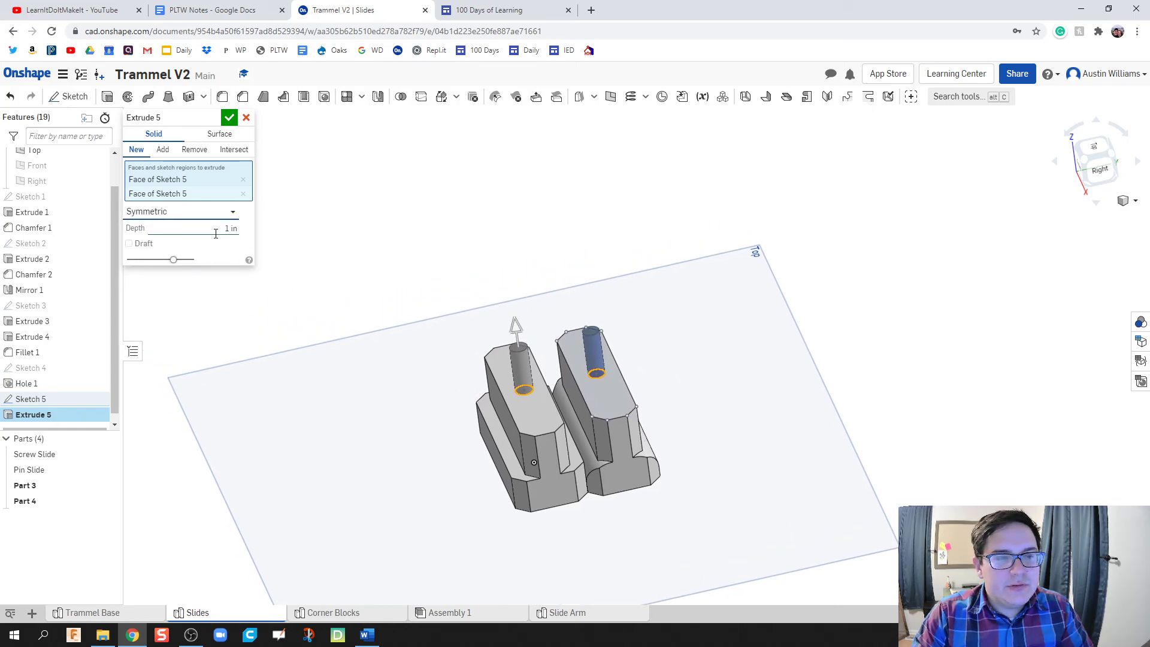
click(212, 234)
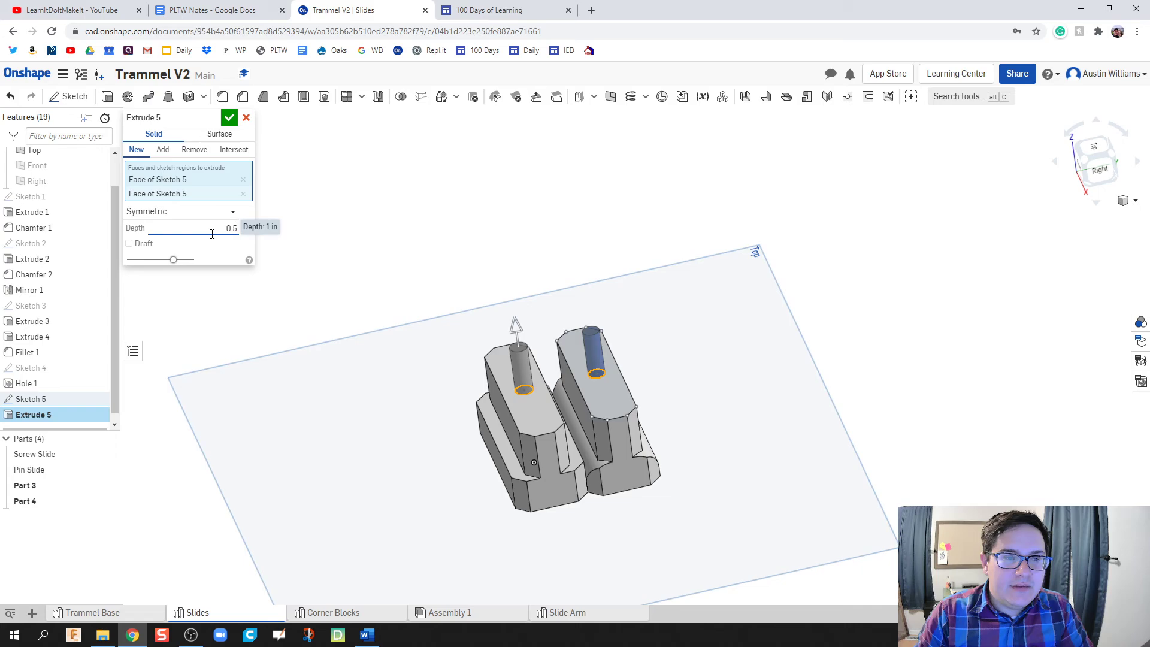
key(Return)
right_drag(285, 378, 355, 362)
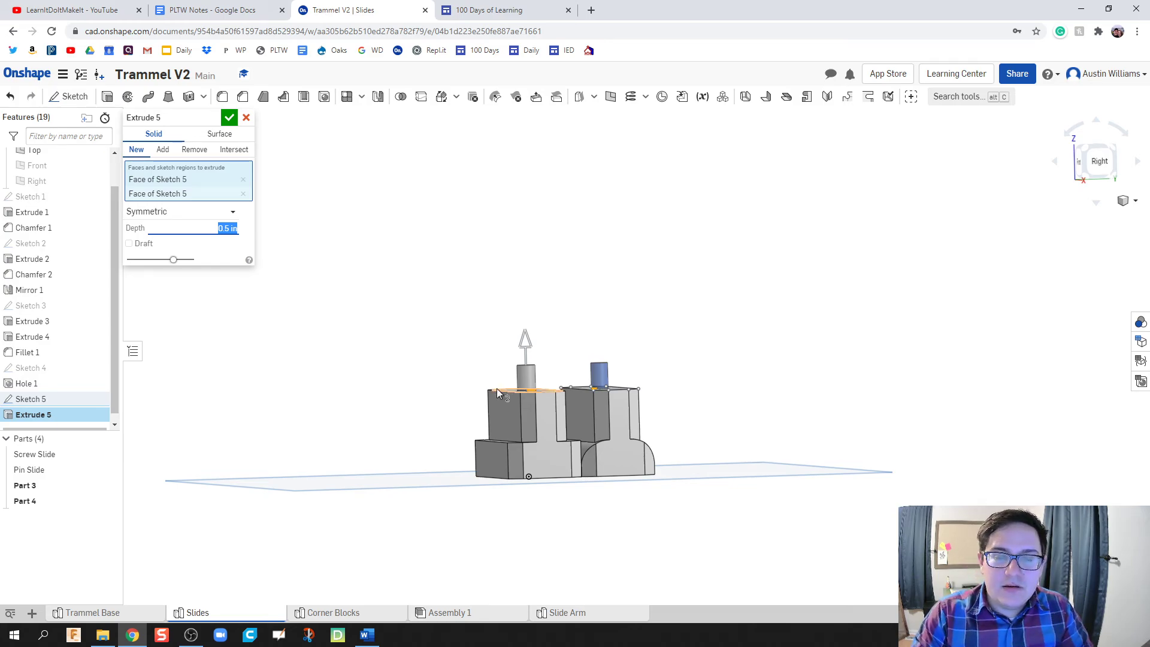
right_drag(492, 371, 458, 410)
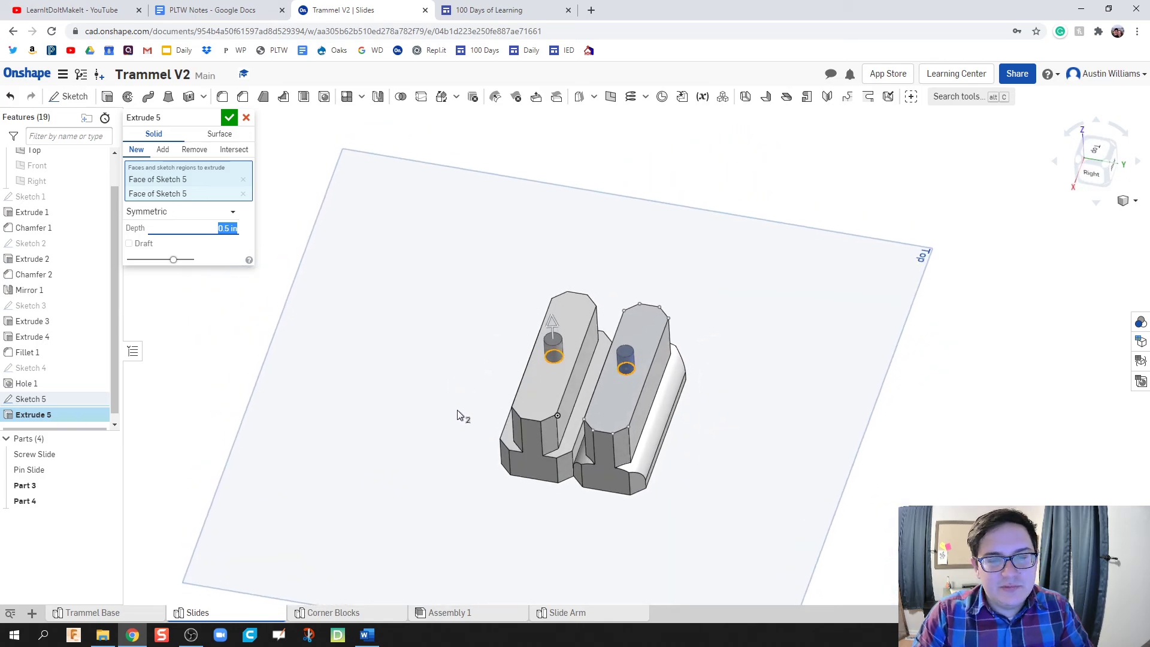
click(228, 118)
- Accept the slides' pin extrusion and start a sketch on the flat outer face of the teal block in the Corner Blocks part studio
right_drag(431, 375, 438, 365)
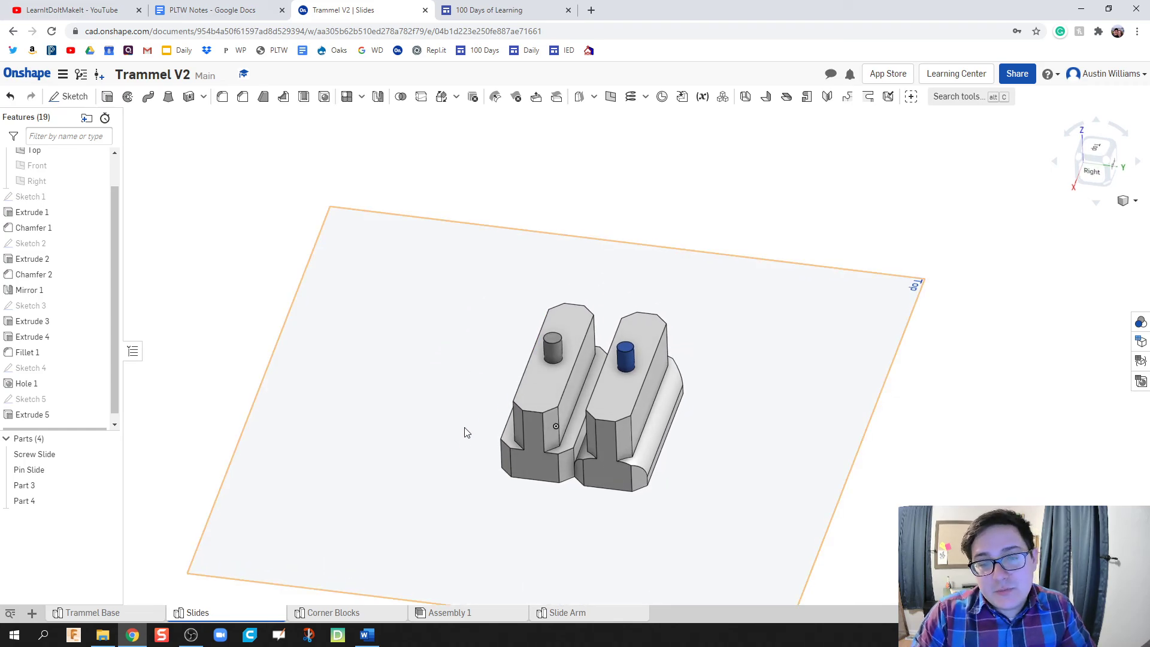
scroll(465, 422, up, 4)
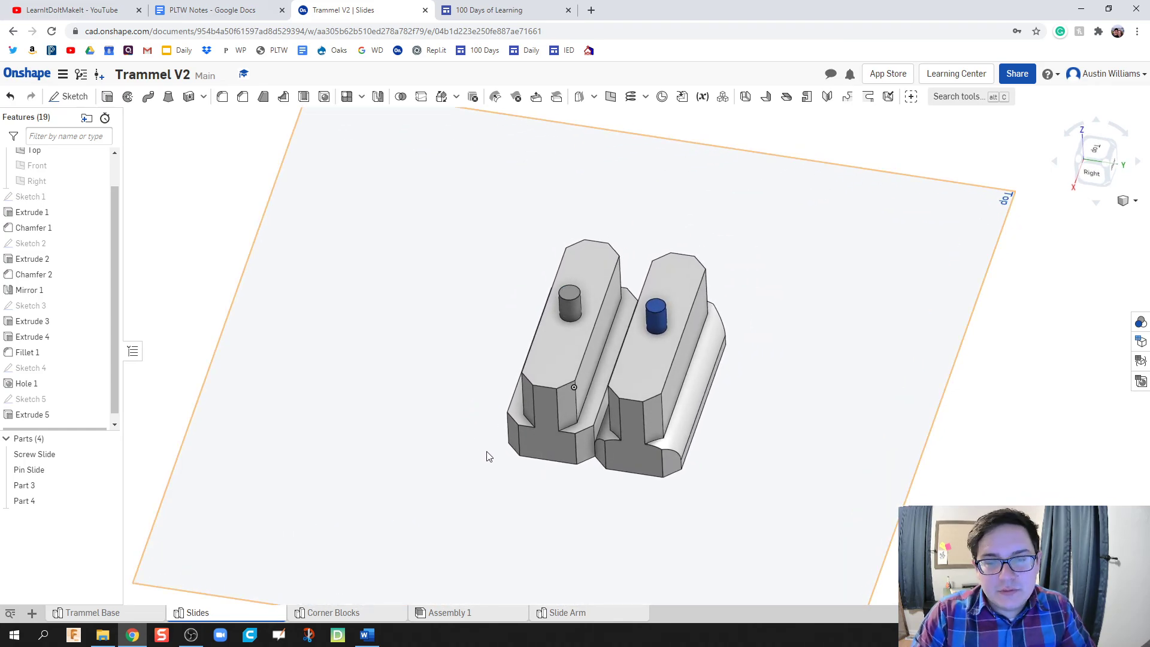
click(326, 613)
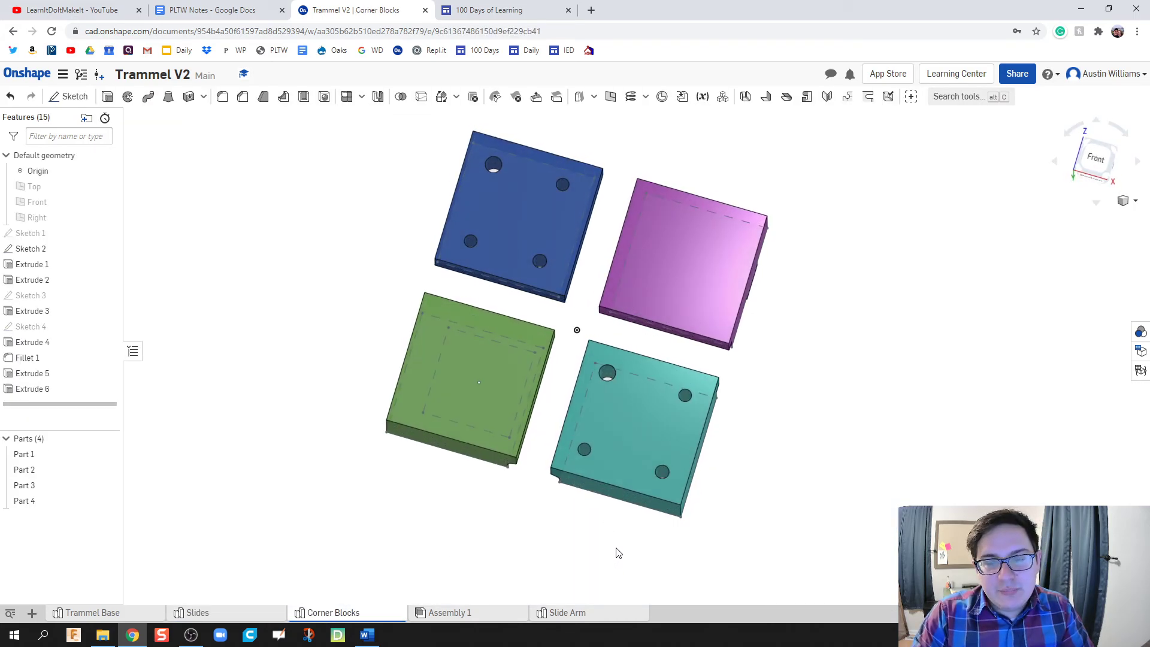
mouse_move(616, 552)
right_down()
mouse_move(609, 396)
mouse_move(620, 540)
mouse_move(591, 527)
right_up()
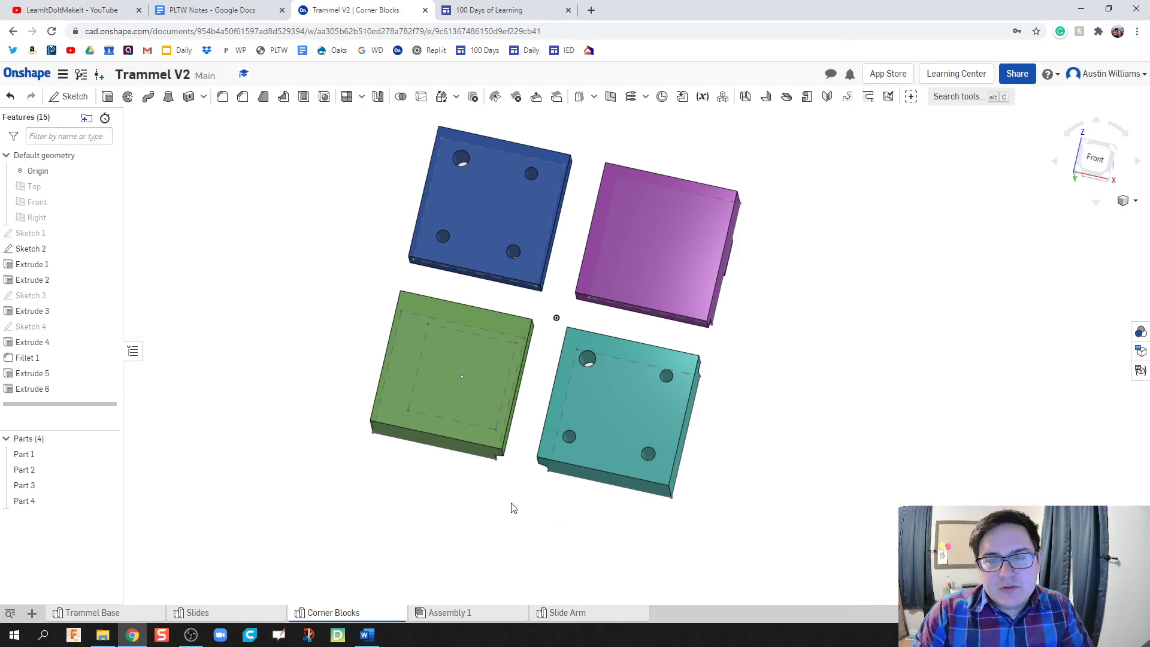
right_drag(513, 508, 546, 534)
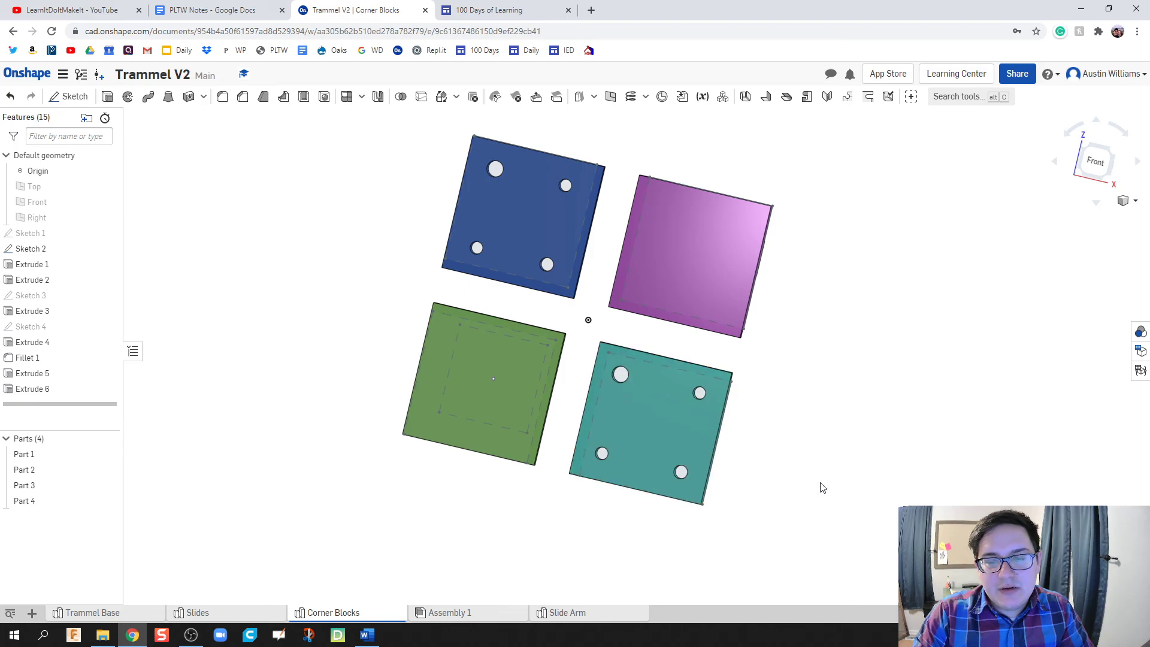
right_drag(821, 484, 779, 471)
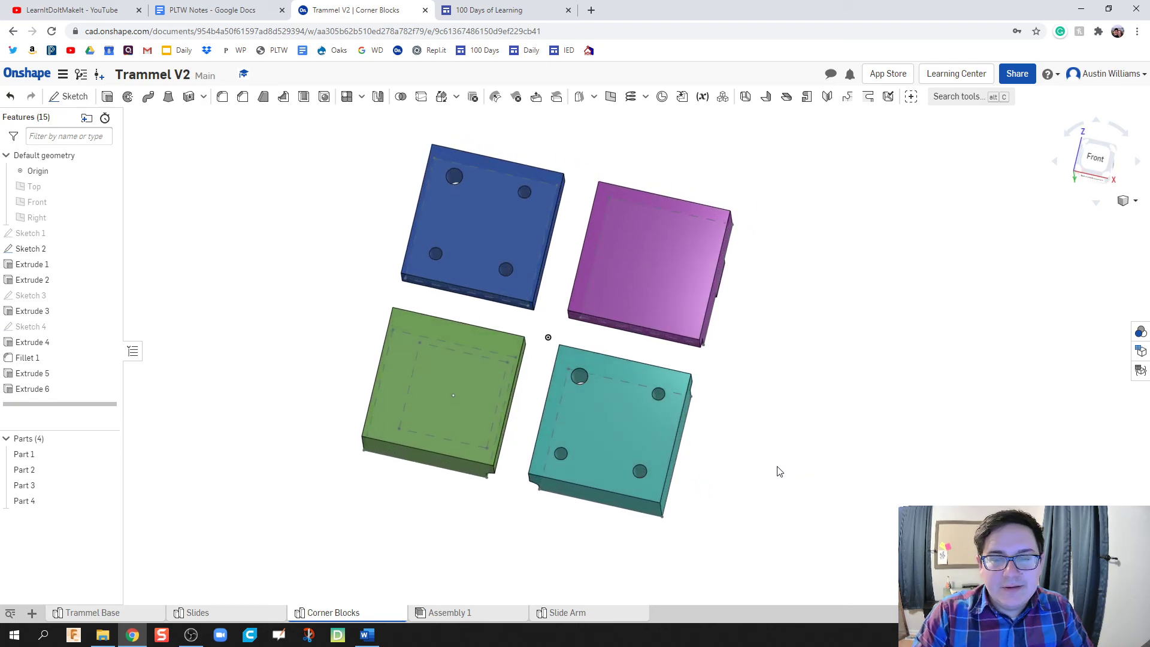
click(74, 96)
click(633, 431)
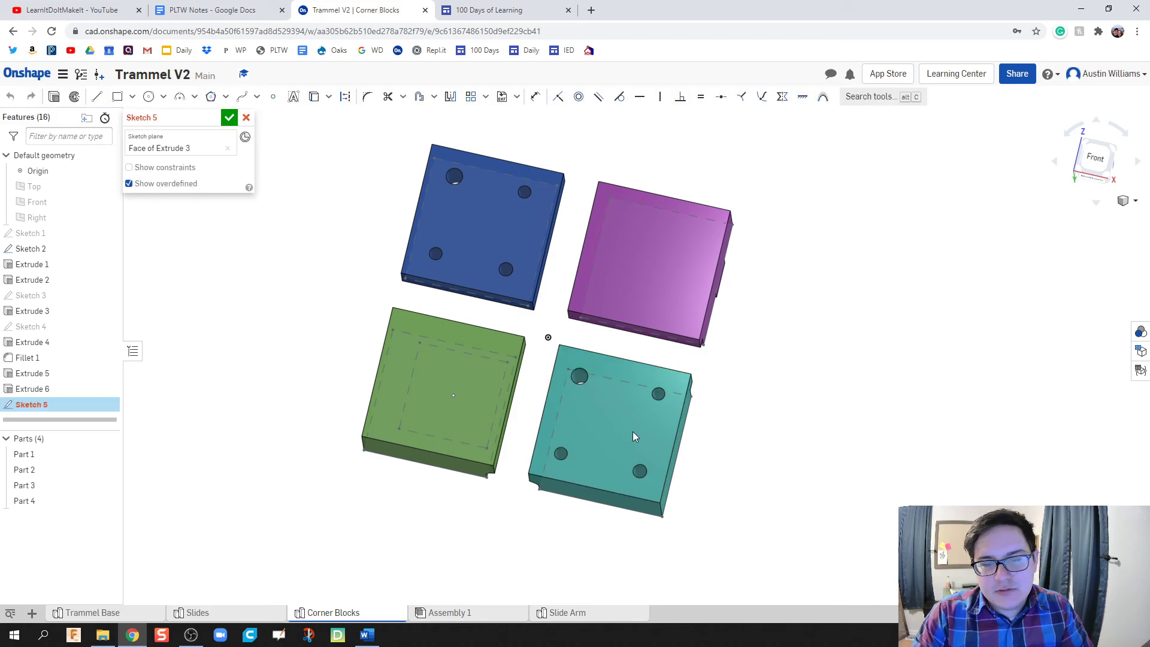
right_click(590, 422)
click(634, 586)
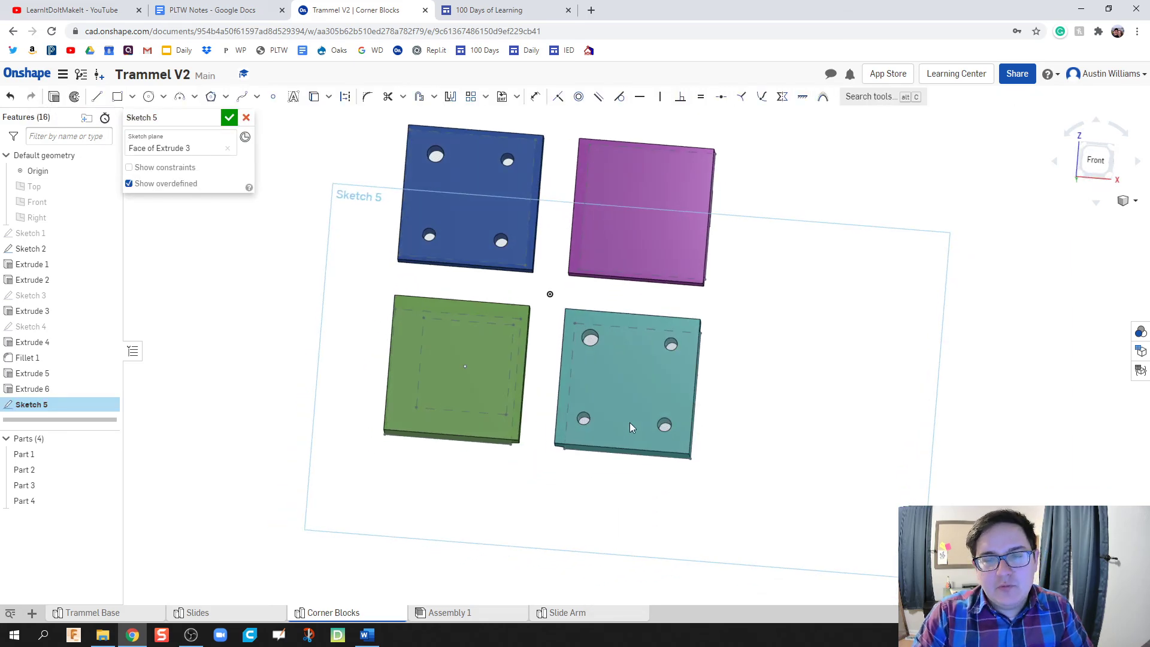
- Project the four circular hole edges of the teal block into the sketch and finish the sketch
click(313, 96)
scroll(640, 371, up, 5)
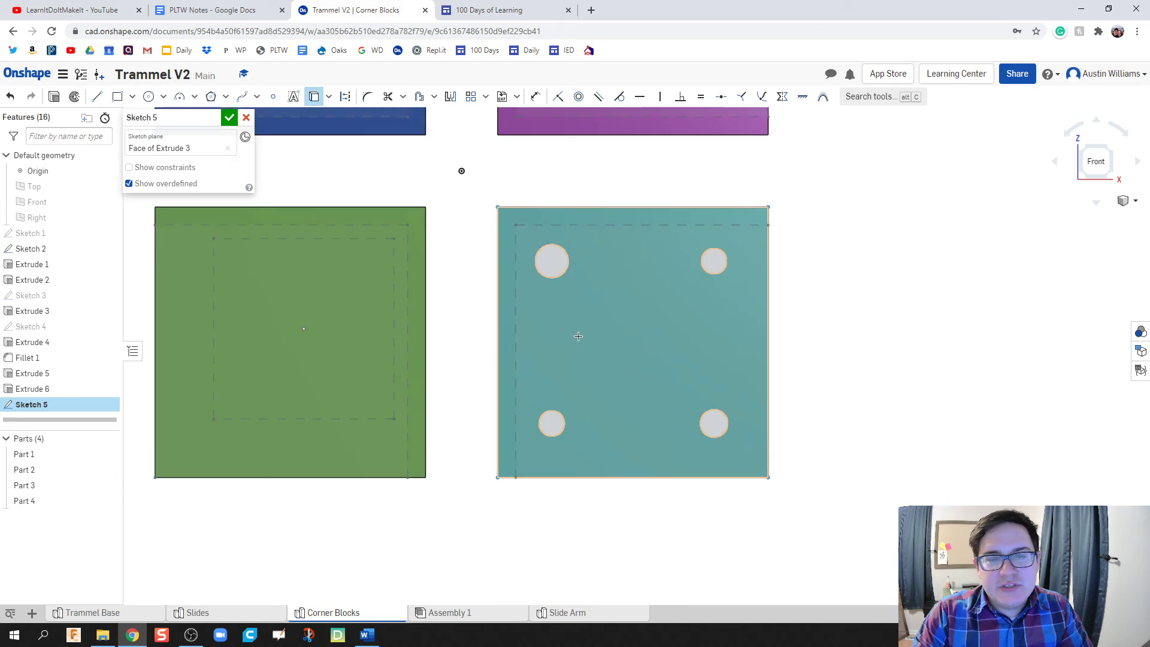
click(562, 277)
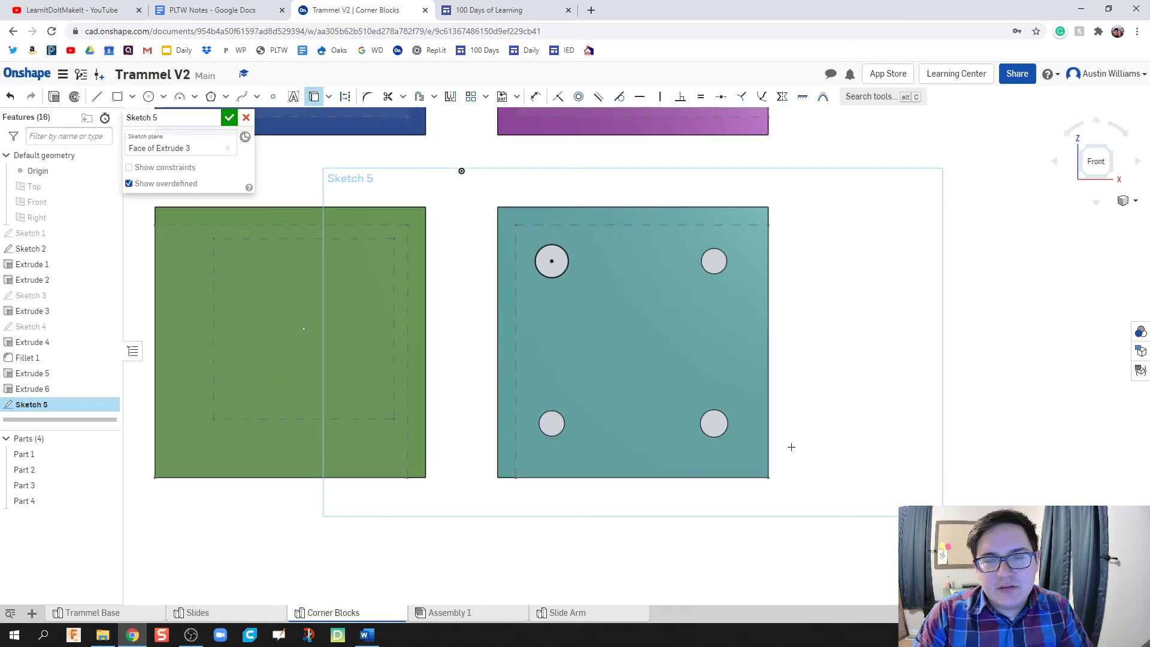
click(719, 439)
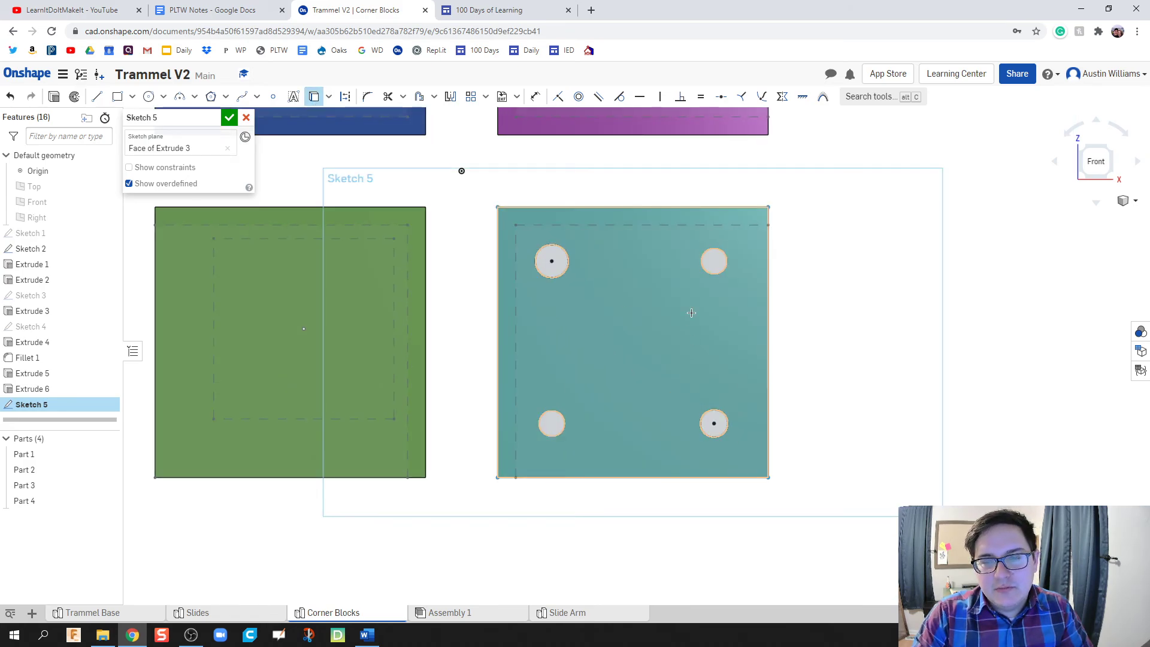
middle_drag(681, 329, 618, 356)
click(646, 298)
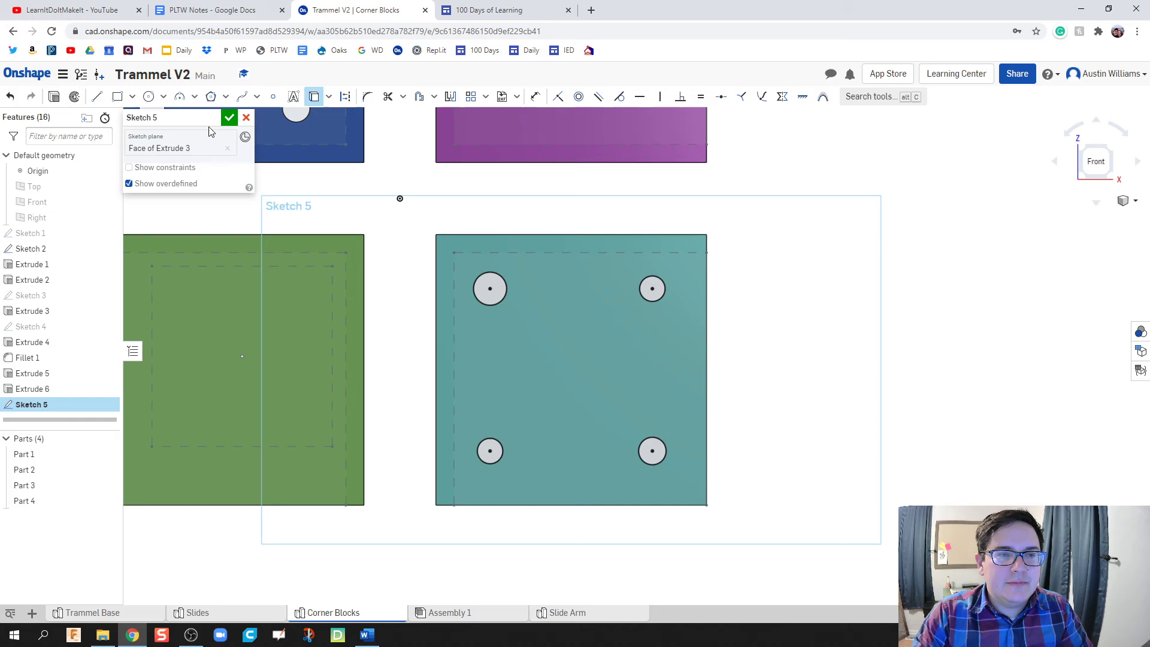
click(230, 118)
- Extrude the teal block's largest hole circle and the diagonally opposite one as new parts, 1.15 in deep in the flipped direction through the block
right_drag(445, 465, 523, 428)
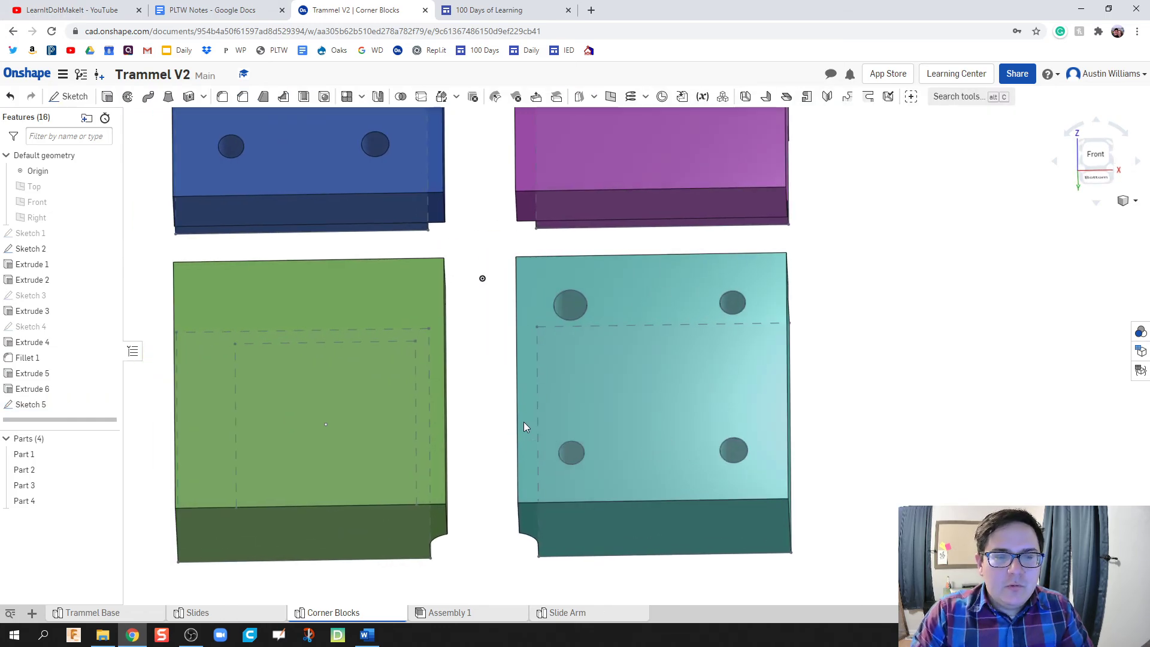
click(107, 96)
click(572, 309)
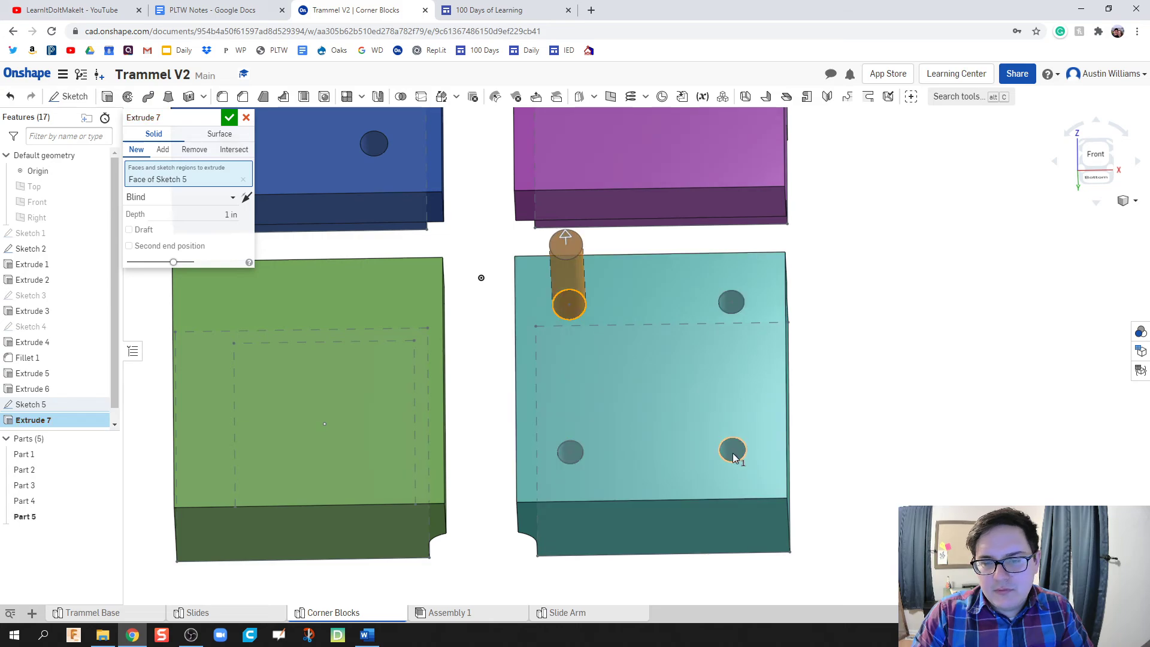
click(733, 451)
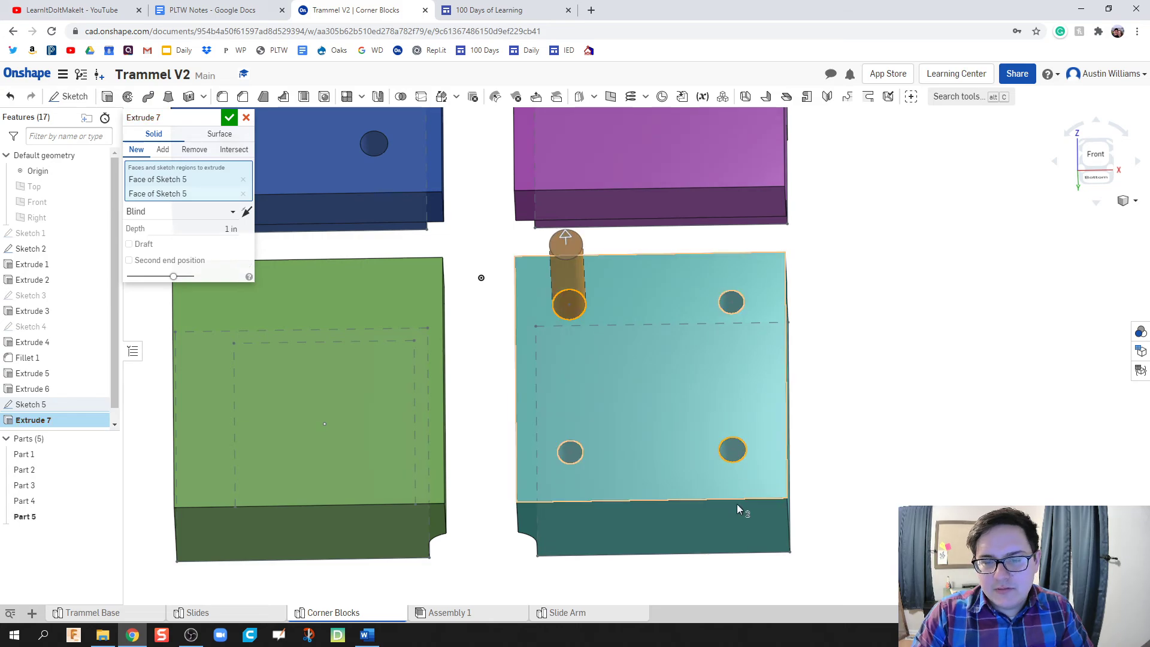
click(246, 212)
right_drag(536, 476, 510, 305)
click(226, 228)
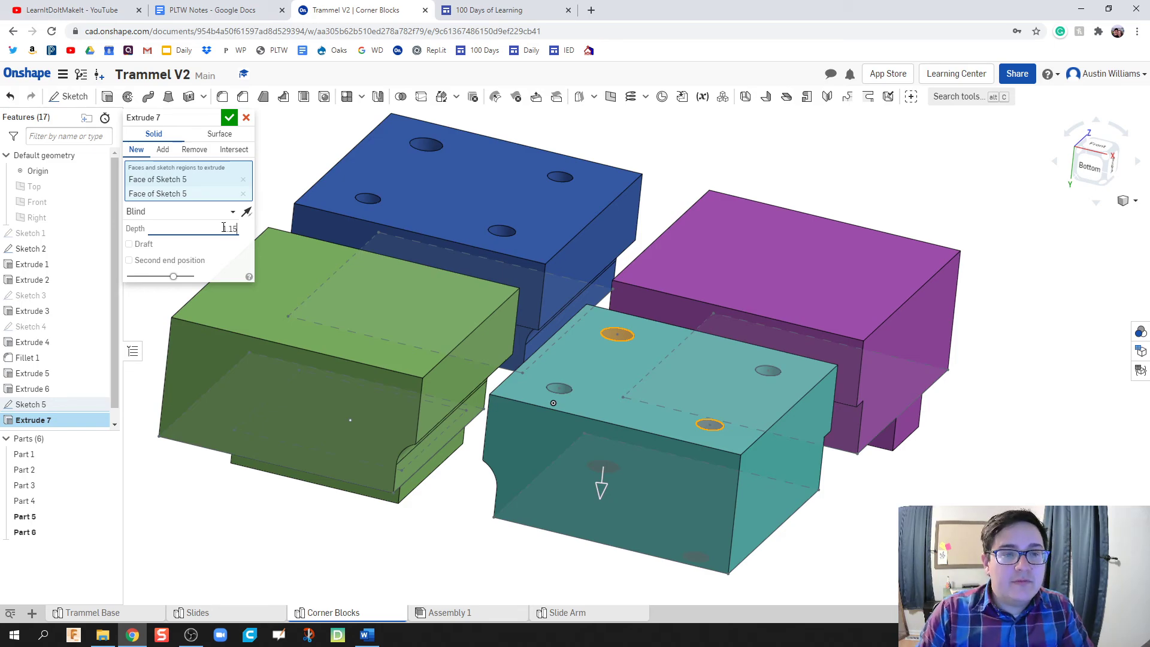
text(1.15)
key(Return)
mouse_move(451, 526)
right_down()
mouse_move(456, 487)
mouse_move(453, 507)
right_up()
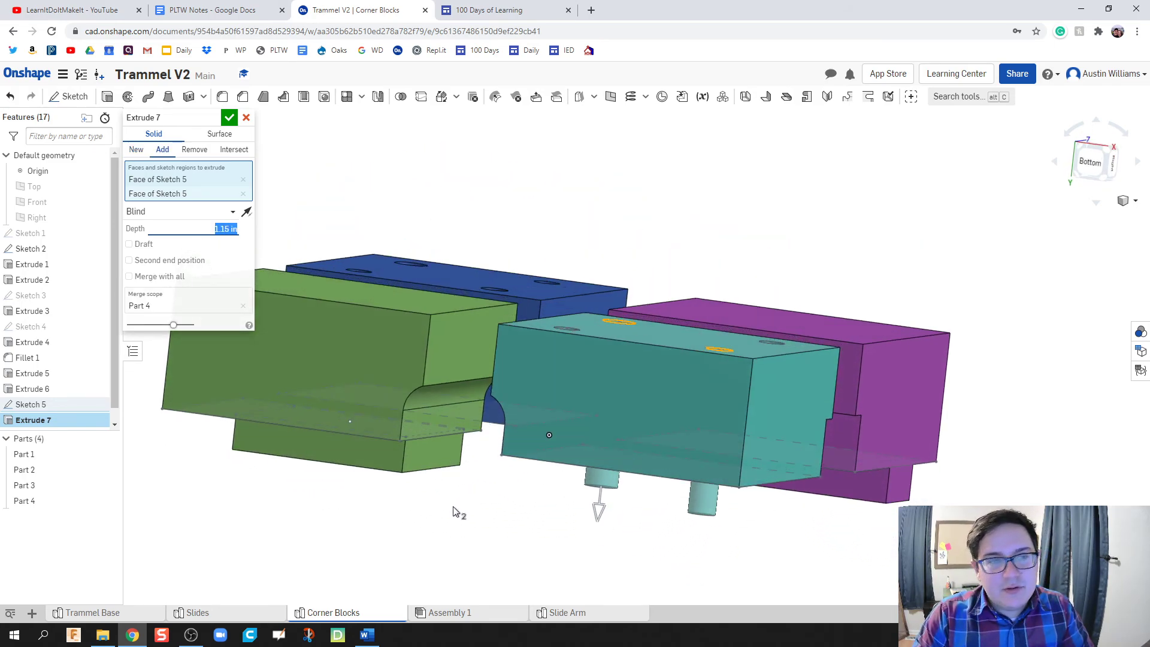
click(137, 150)
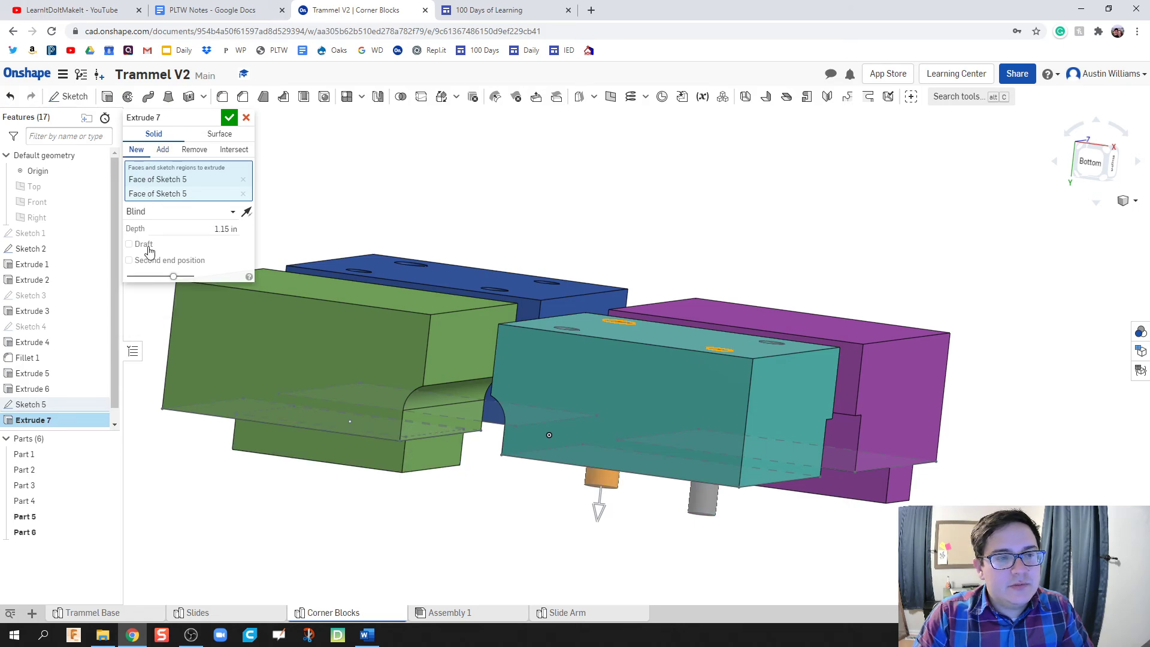
- Examine in Assembly 1 how the teal block's largest hole lines up with the hole in the top plate beneath it
click(446, 612)
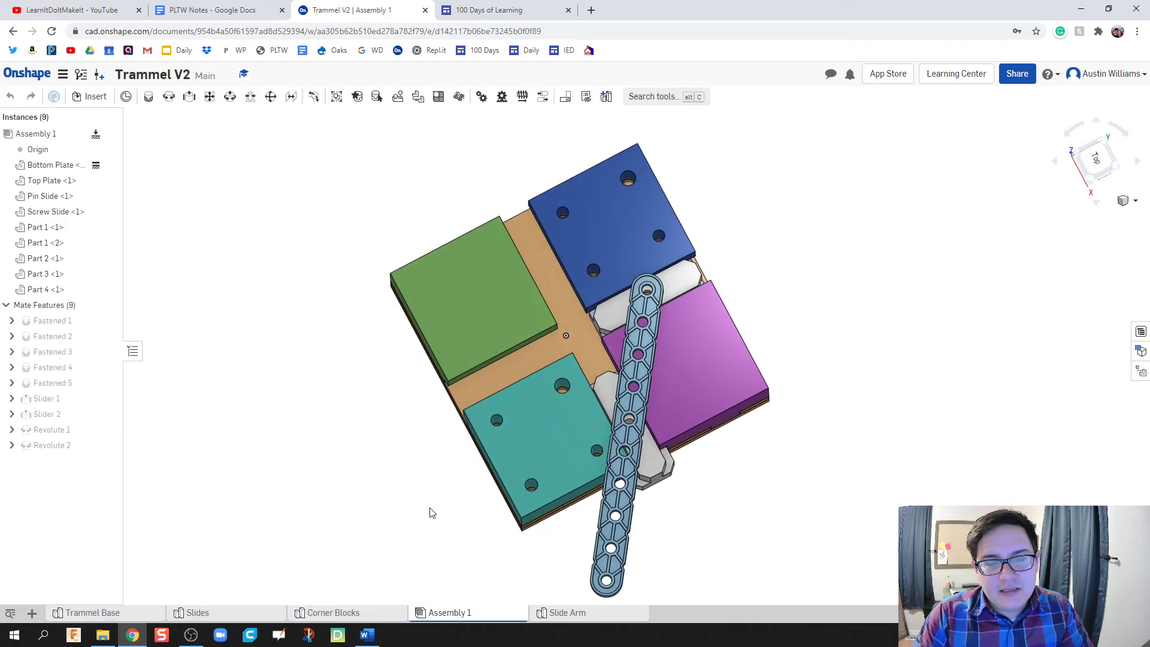
scroll(497, 446, up, 3)
click(611, 340)
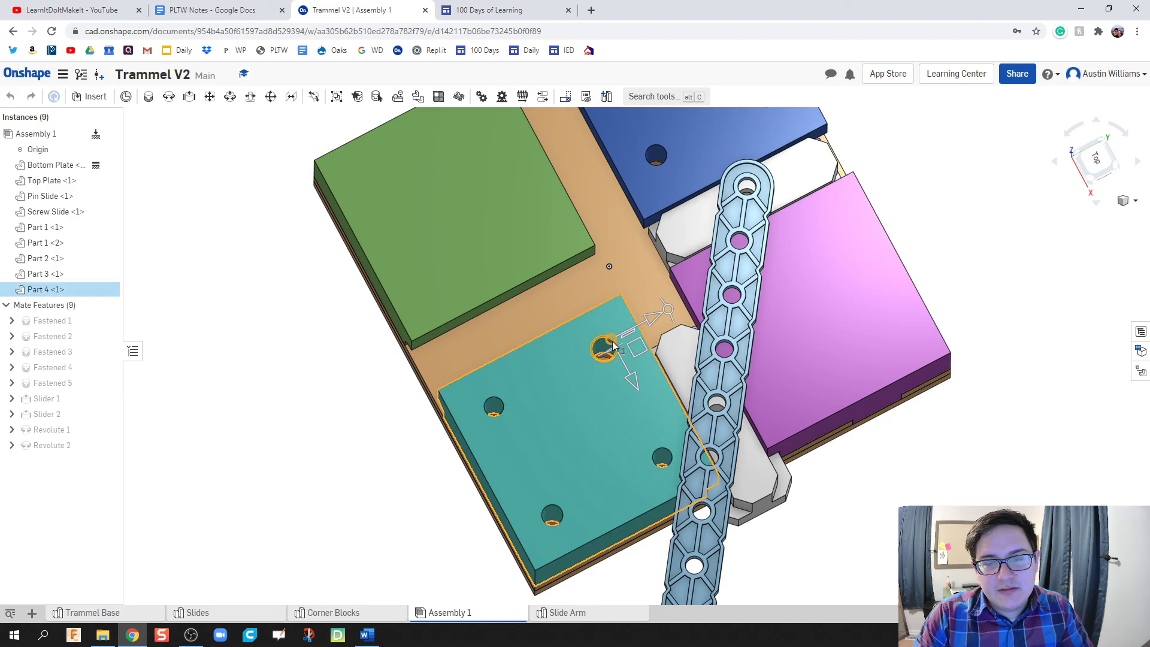
scroll(606, 359, up, 5)
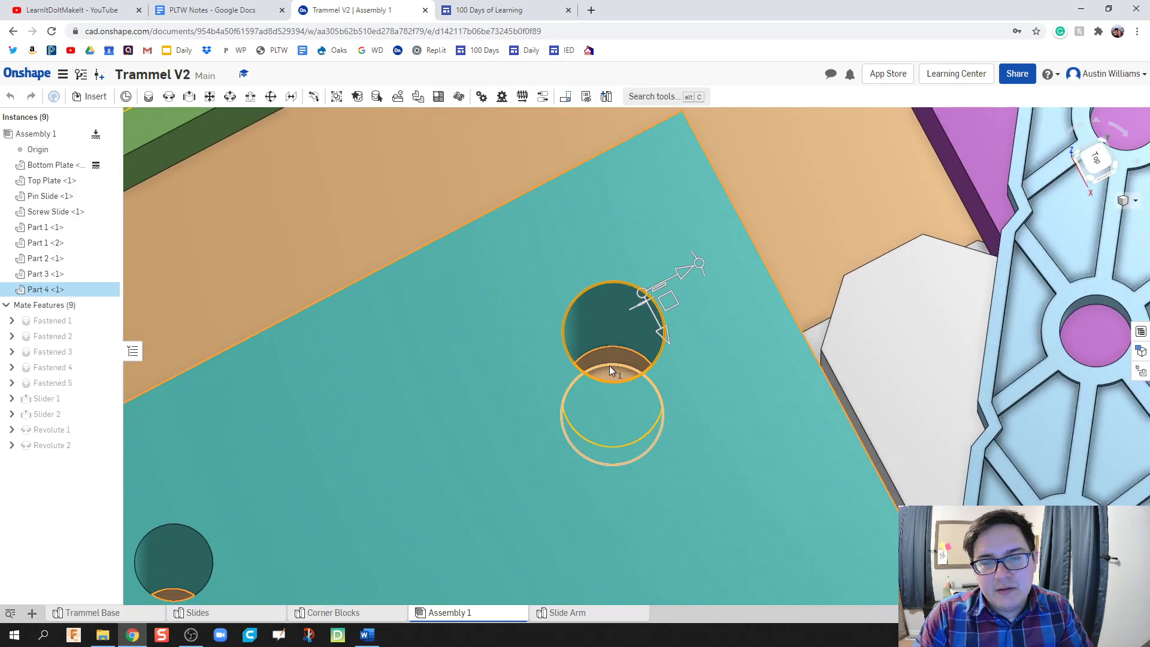
click(609, 365)
scroll(608, 364, down, 10)
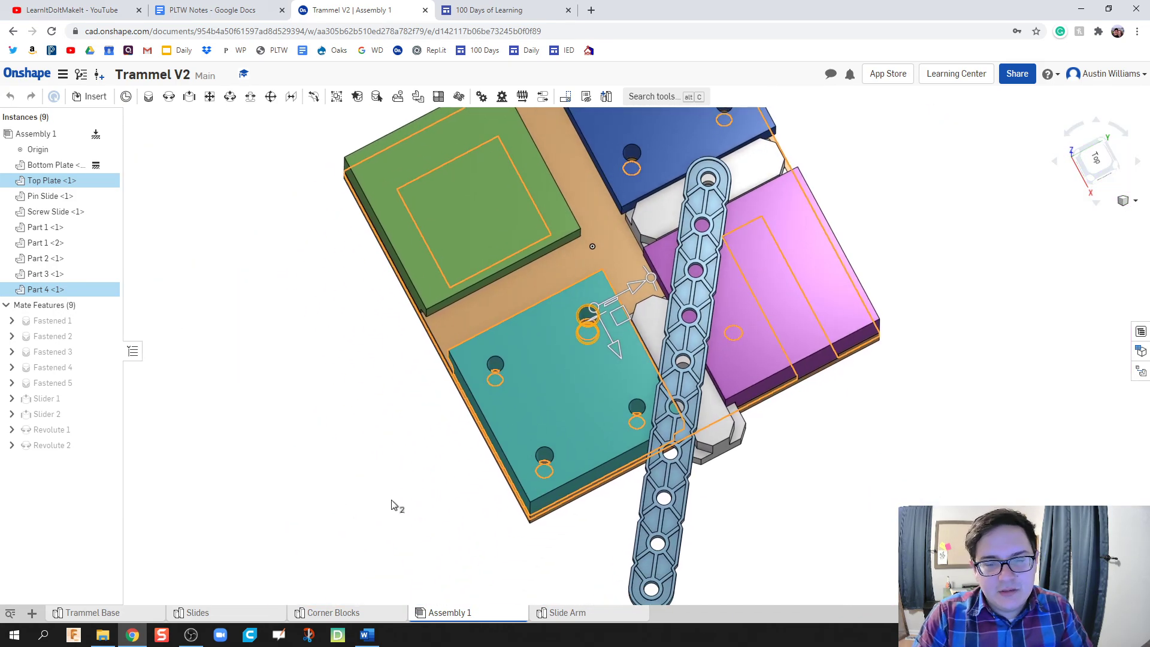
click(394, 507)
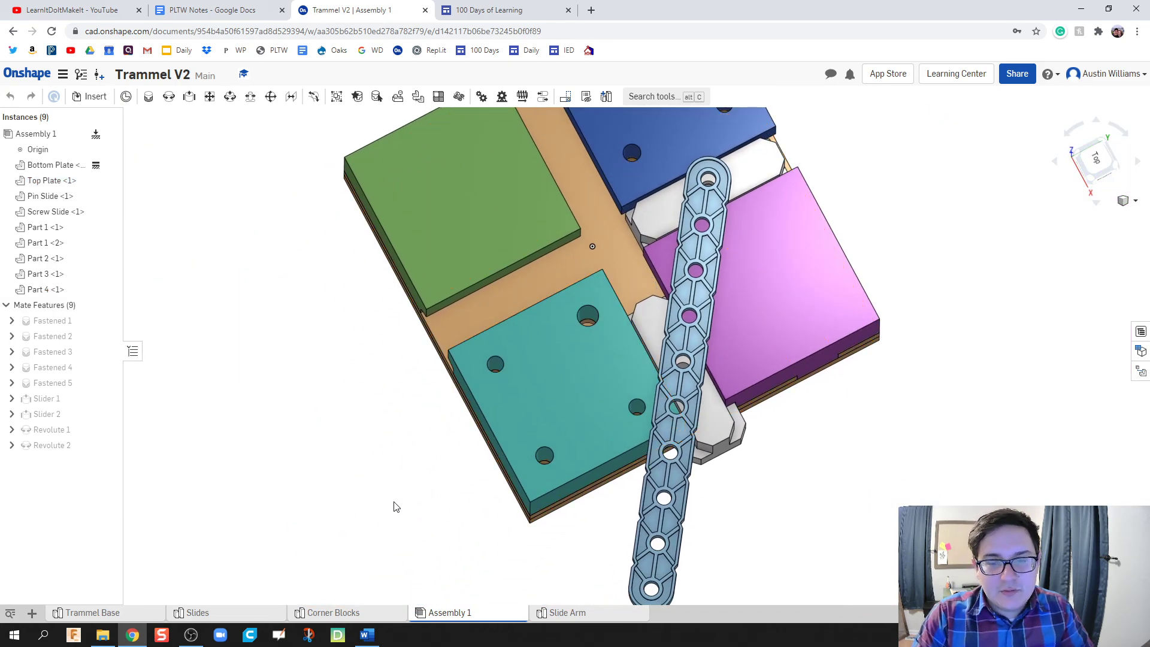
- Return to the Corner Blocks part studio and accept the extrusion of the first two pins
click(333, 612)
right_drag(383, 482, 465, 569)
click(230, 117)
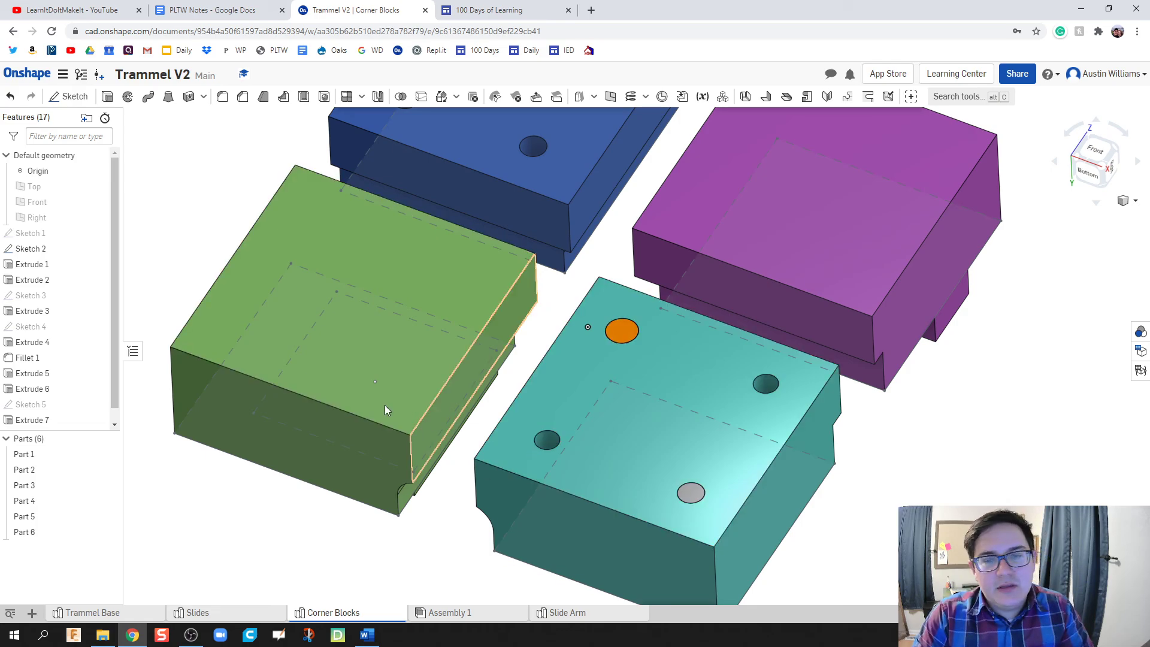
click(67, 98)
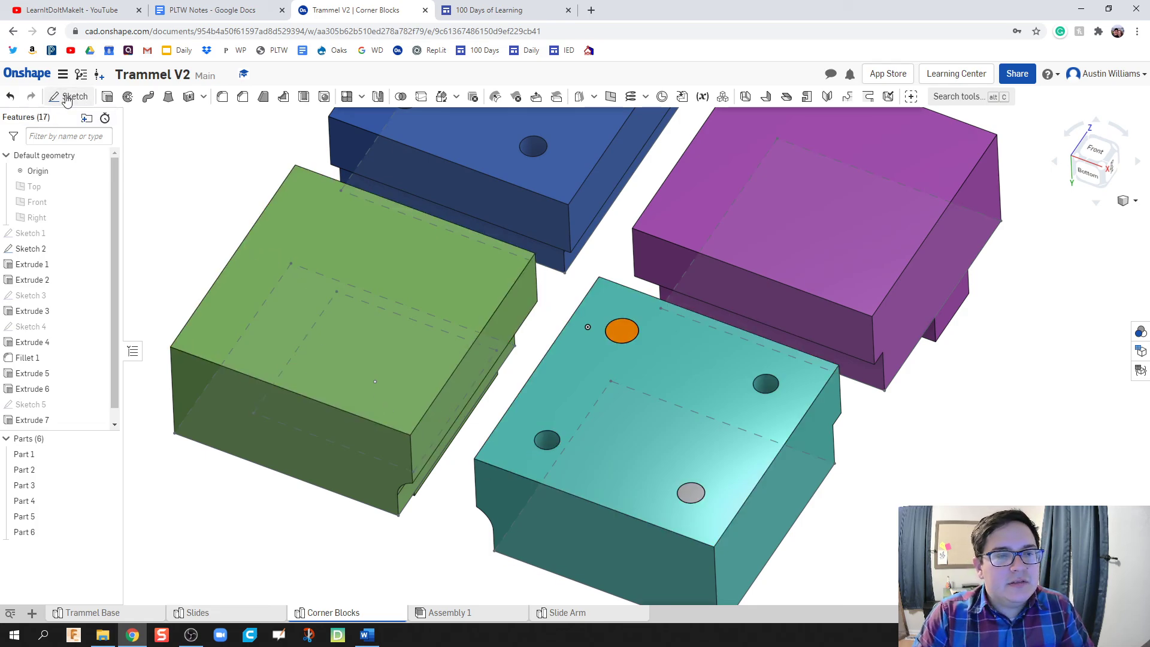
click(245, 118)
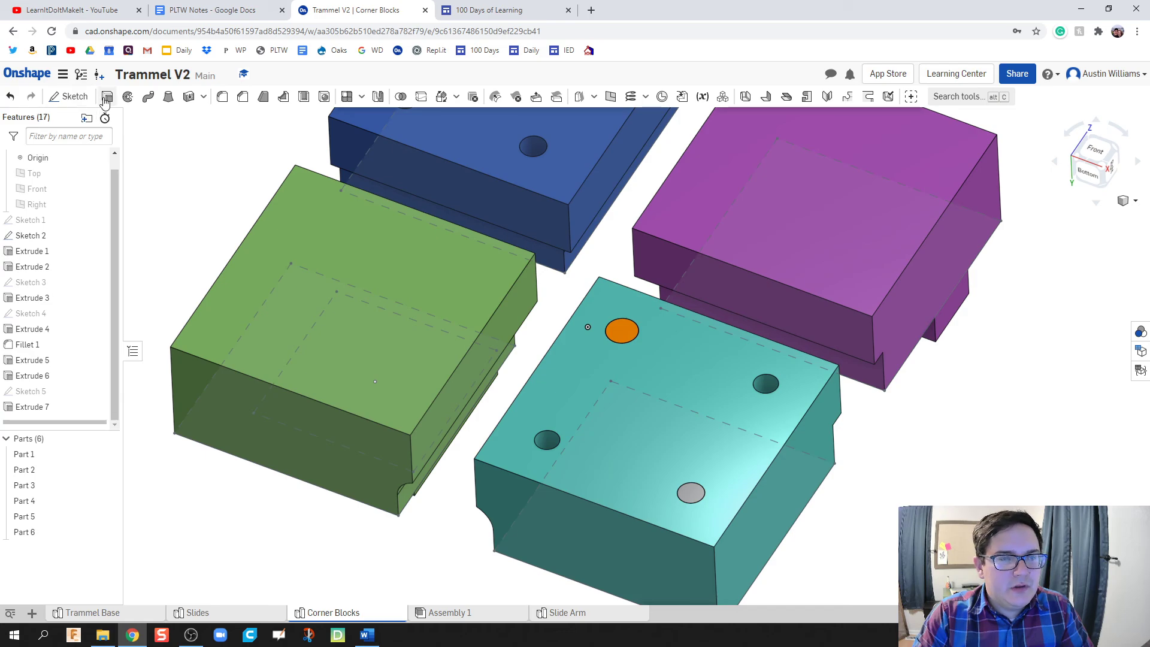
- Extrude the teal block's two remaining hole circles 1.15 in deep in the flipped direction through the block, reusing Sketch 5
click(107, 97)
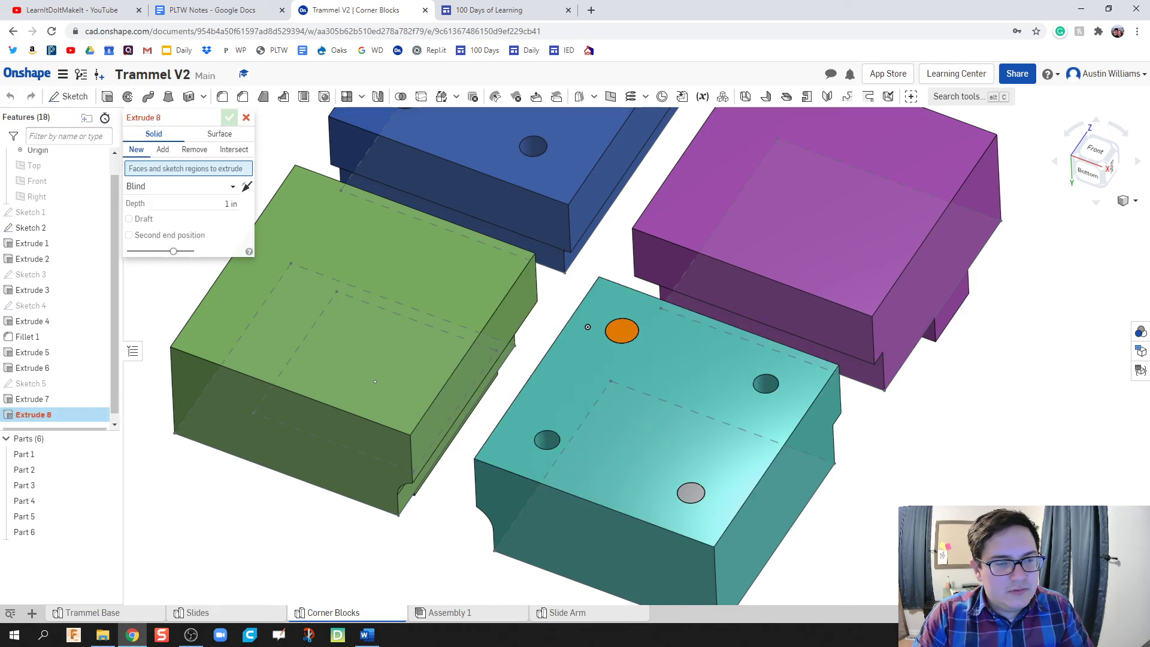
click(39, 388)
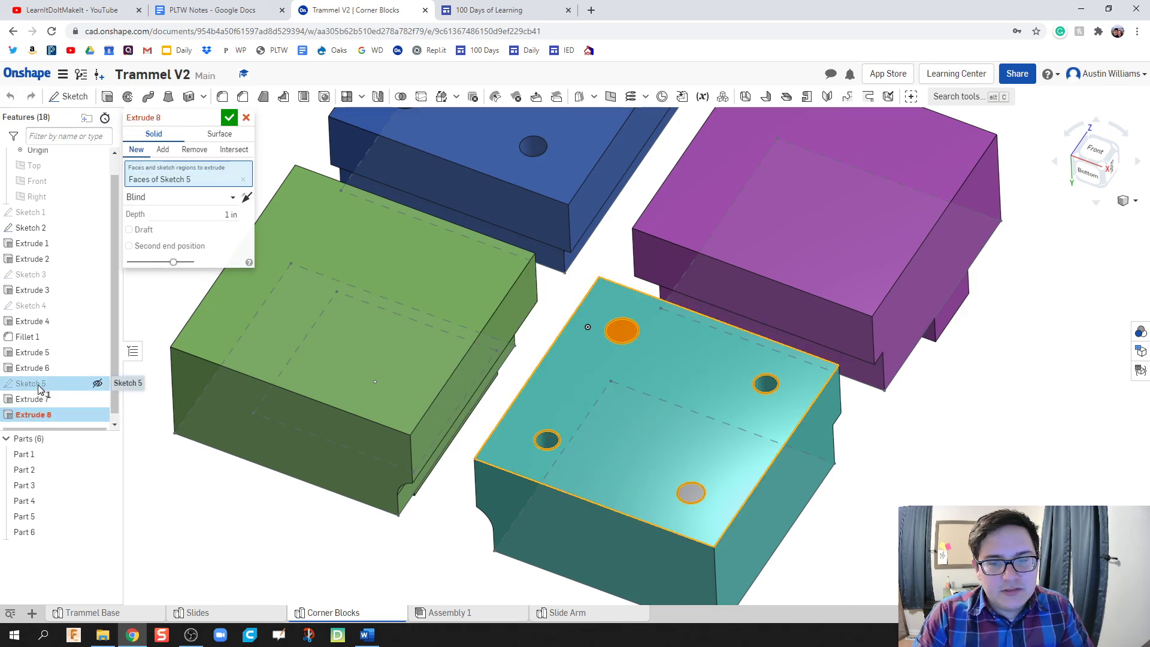
click(243, 179)
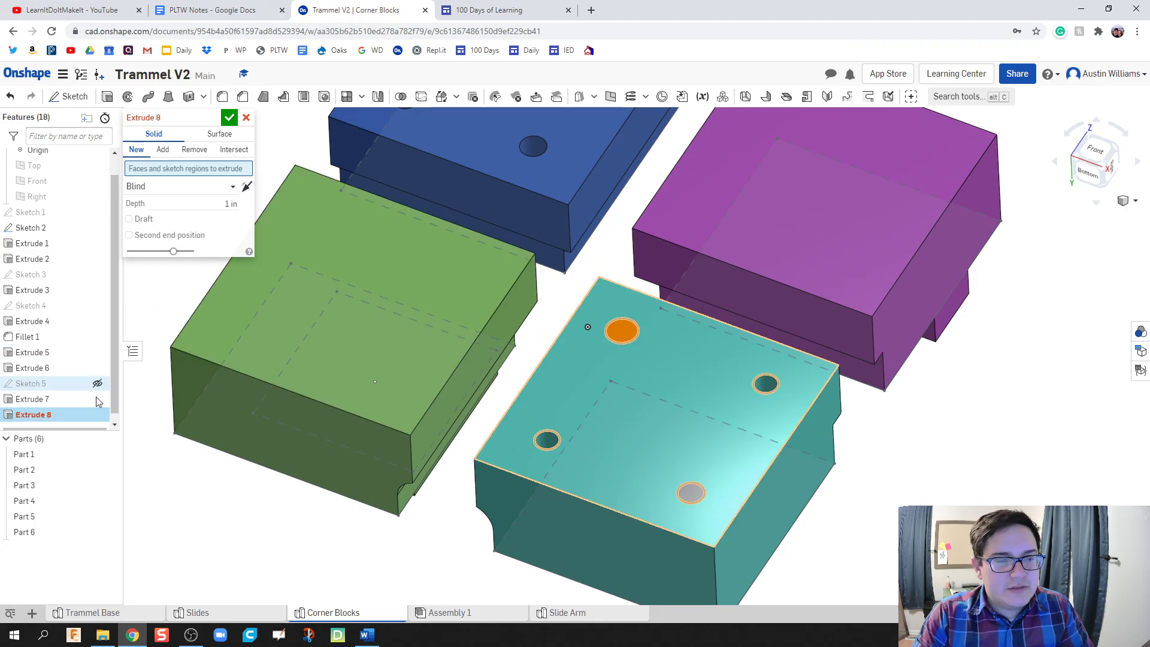
click(547, 440)
click(766, 384)
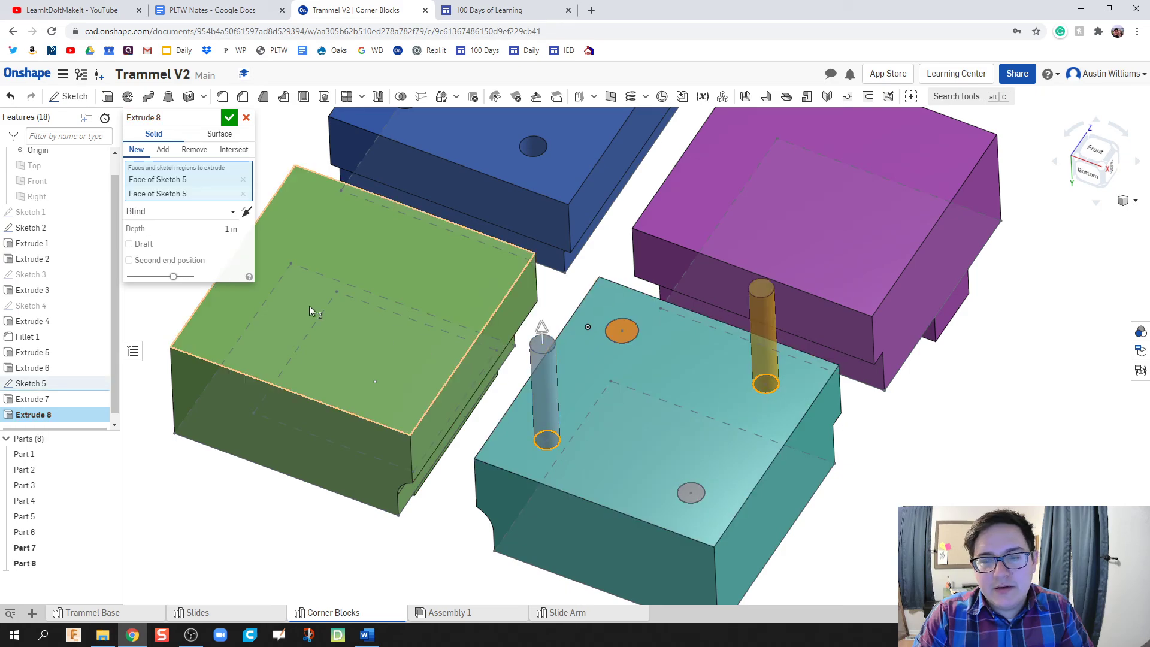
click(246, 212)
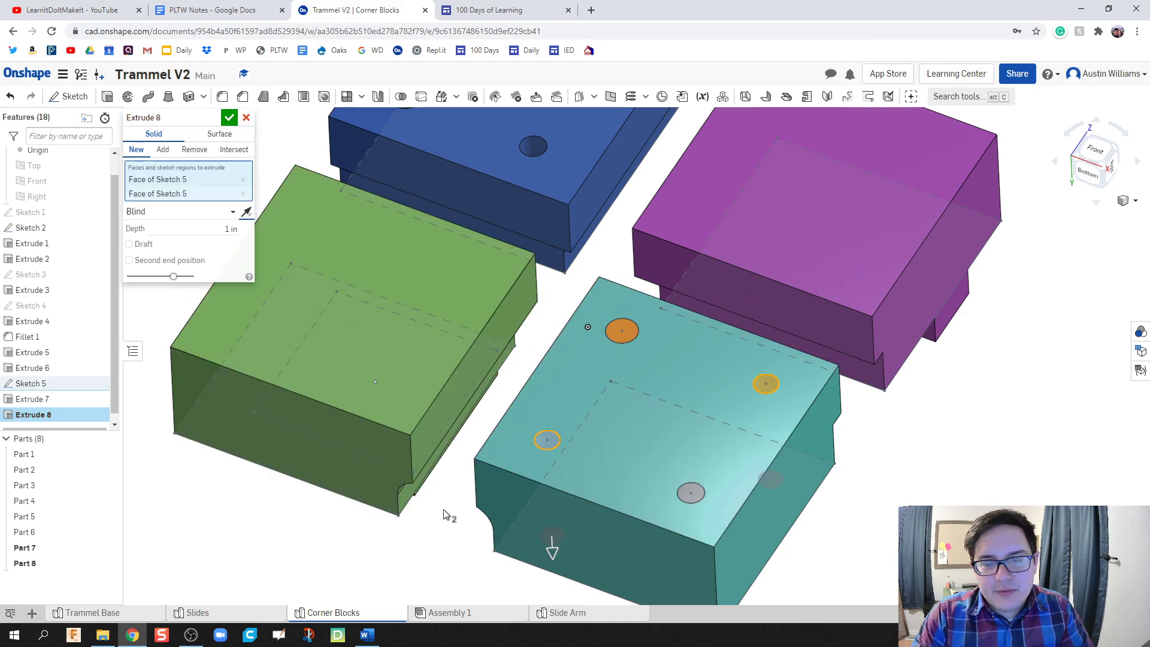
right_drag(444, 513, 426, 436)
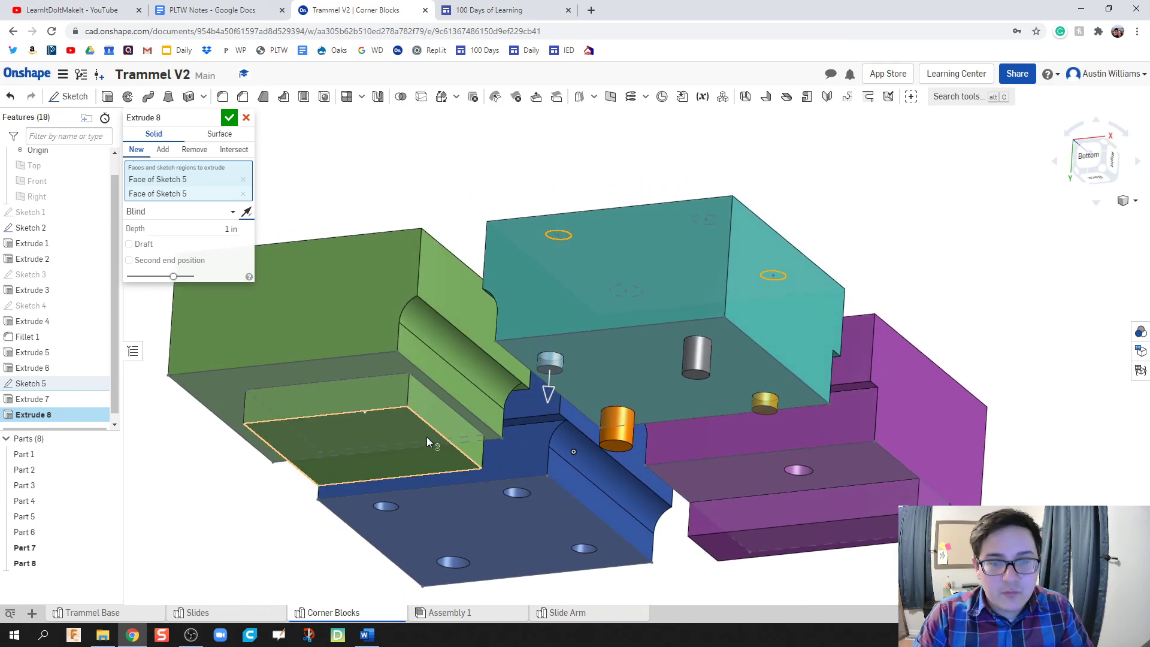
click(222, 233)
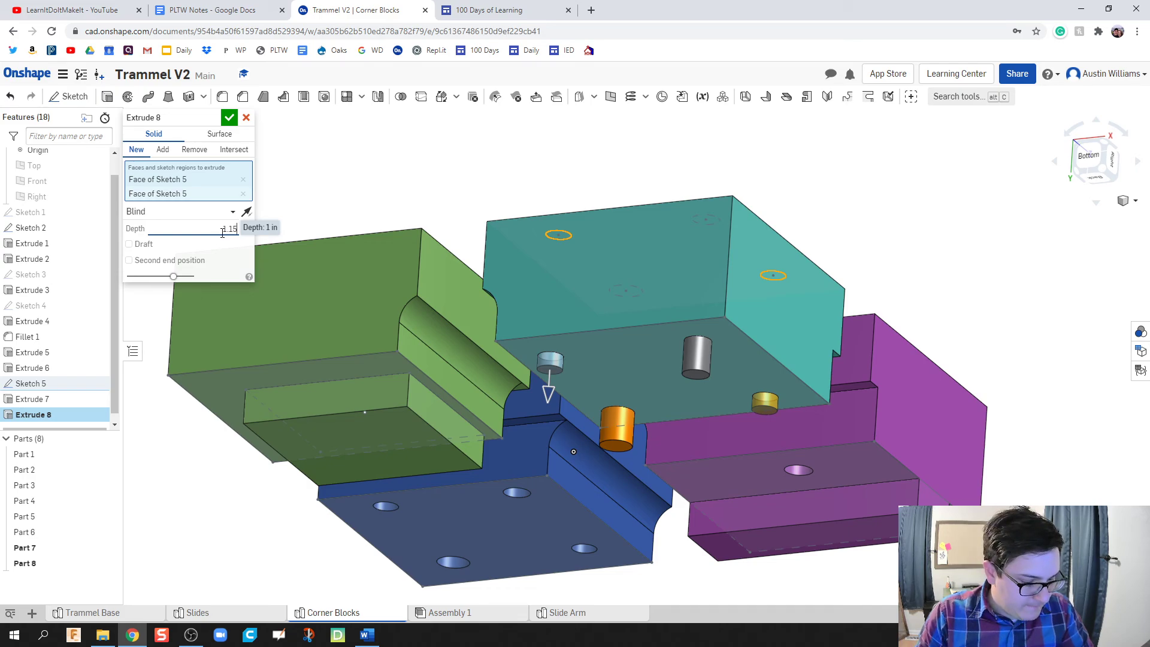
text(1.15)
key(Return)
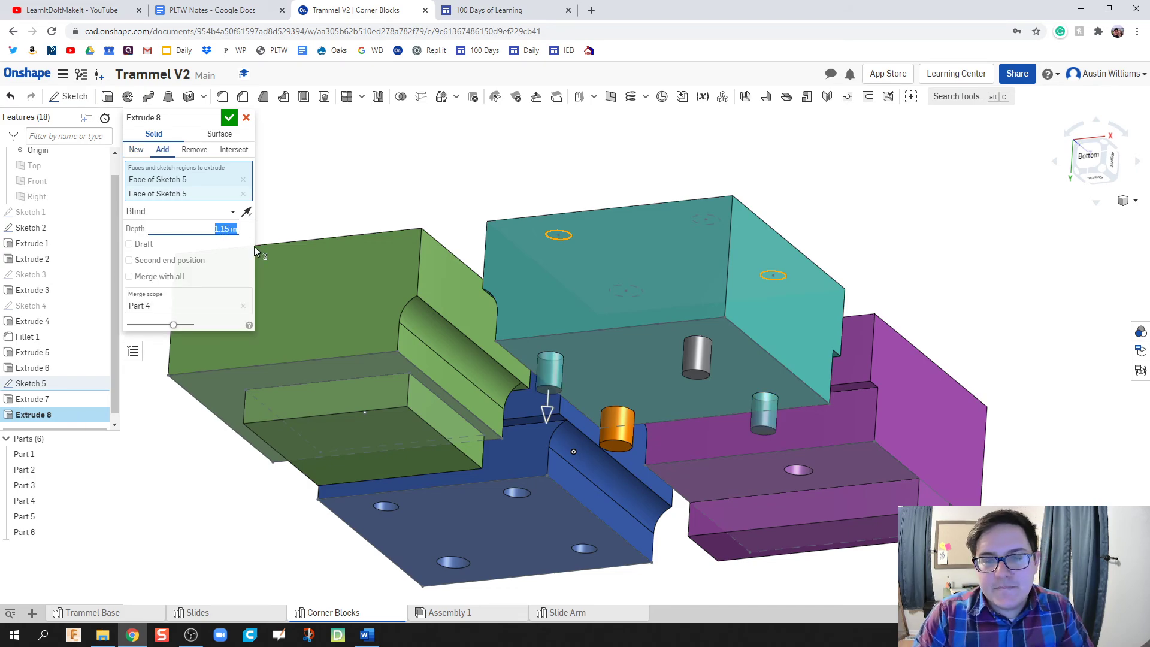
click(228, 118)
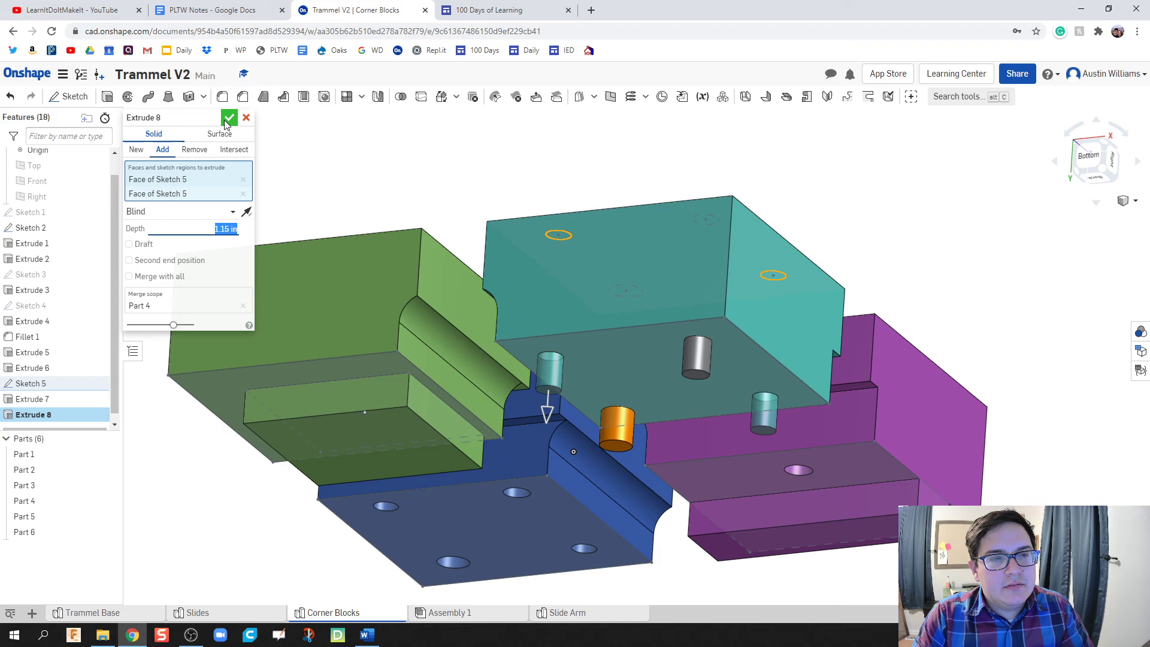
- Switch the extrusion of the teal block's two remaining pins from Add to New and accept it
right_drag(584, 480, 584, 404)
middle_drag(584, 403, 585, 547)
double_click(42, 416)
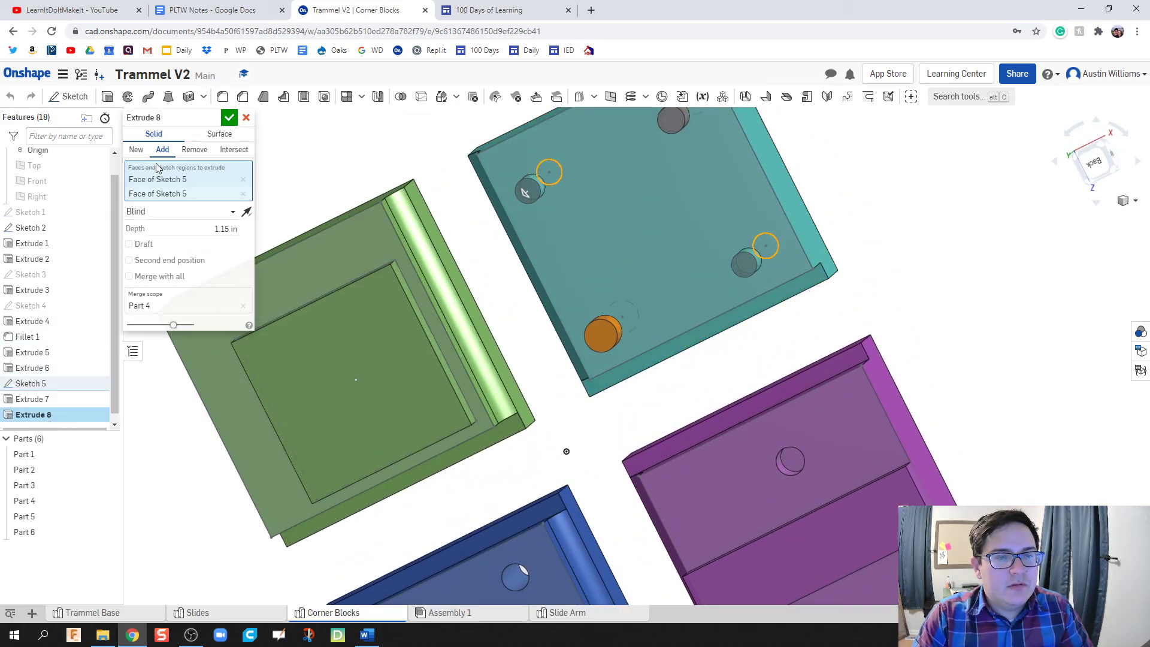
click(138, 151)
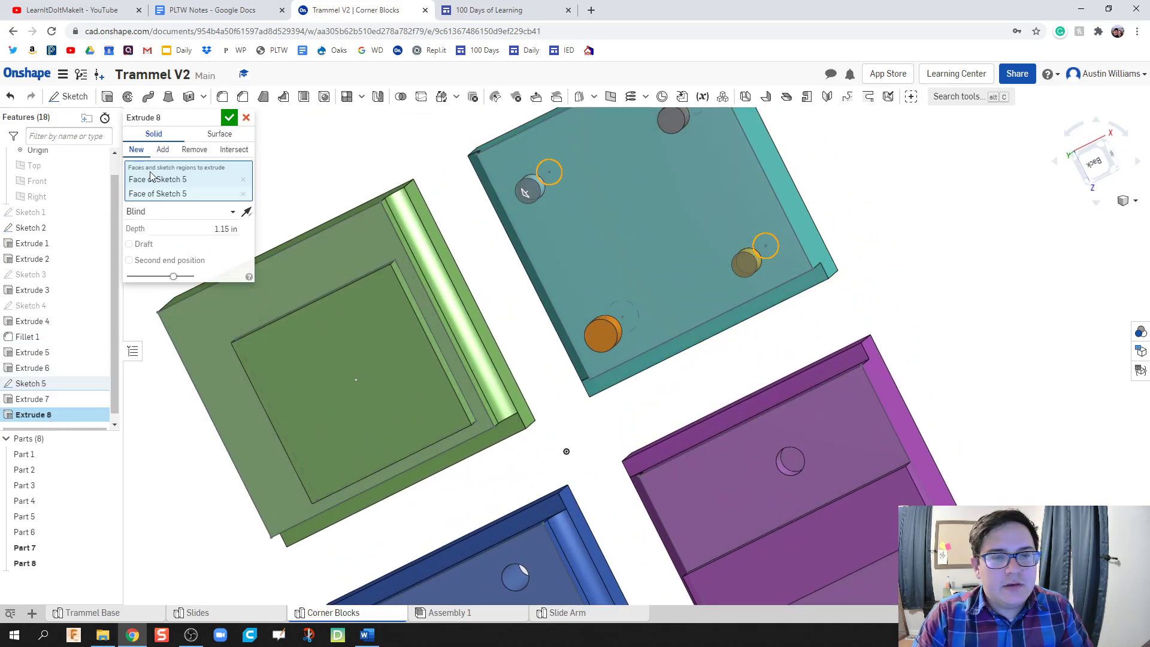
click(229, 118)
- On the light blue pin's end face, sketch six-sided polygons about 0.28 in and 0.31 in across flats, centred on the light blue and yellow pins
mouse_move(428, 122)
right_down()
mouse_move(397, 249)
mouse_move(403, 221)
right_up()
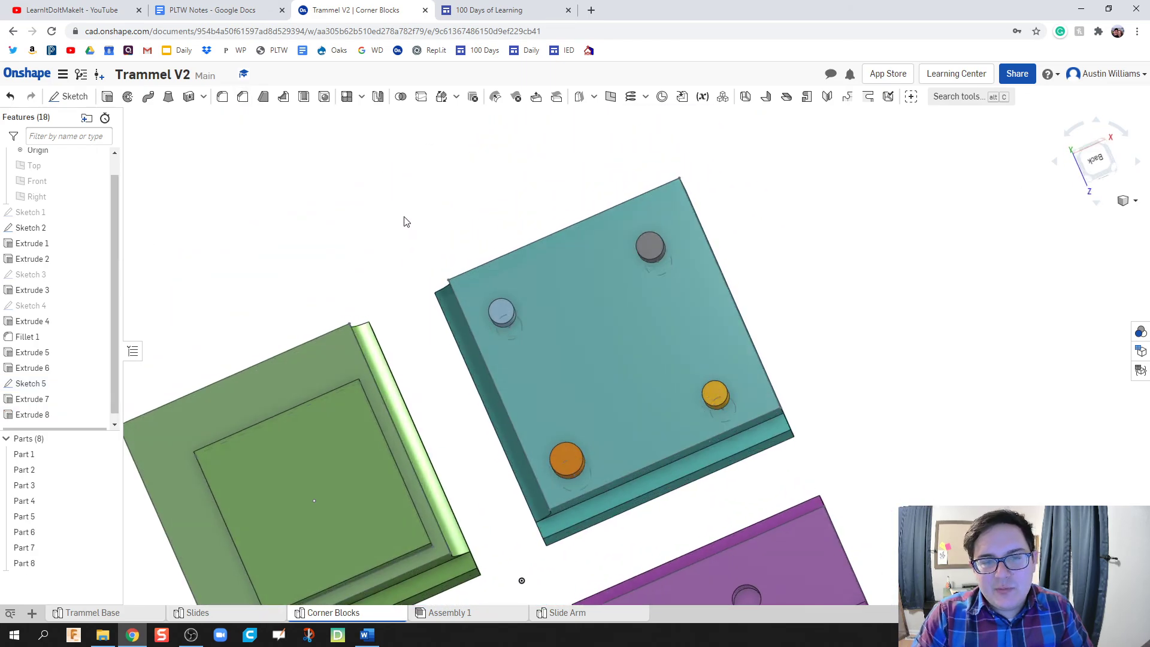
click(52, 96)
click(505, 312)
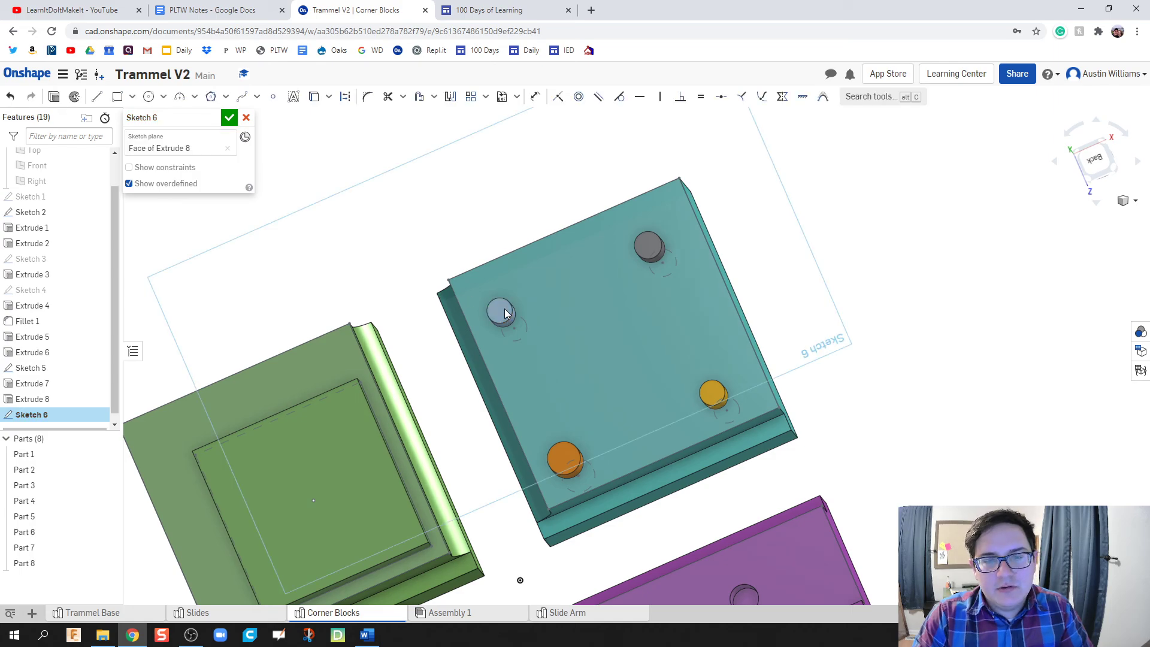
right_click(504, 312)
click(584, 478)
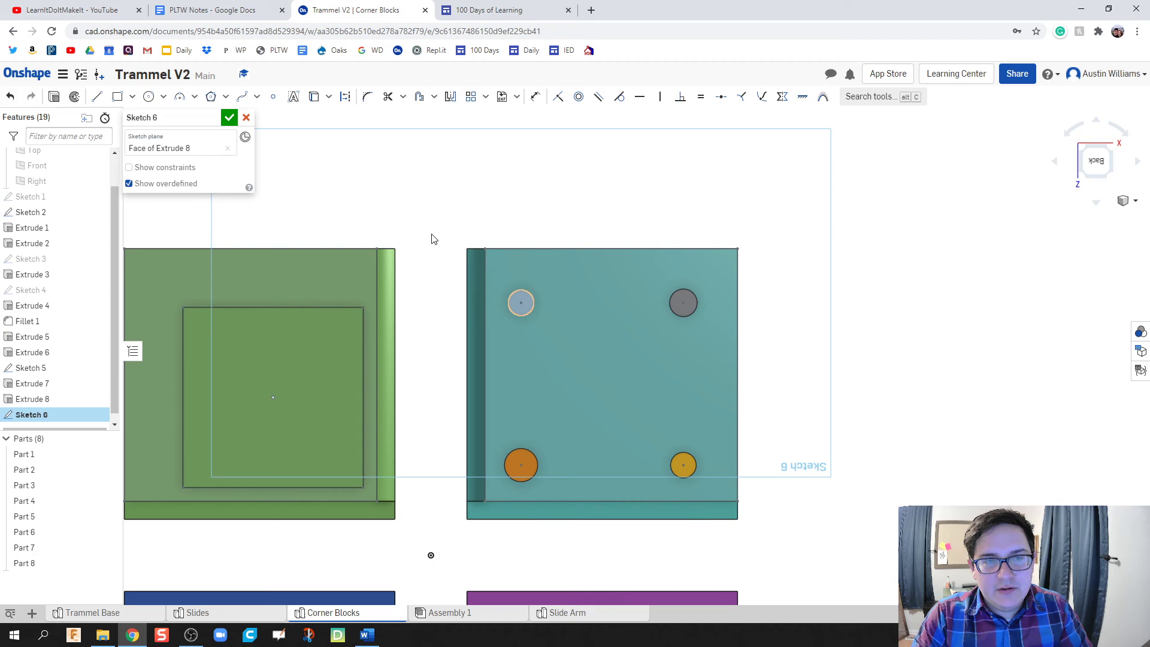
click(210, 98)
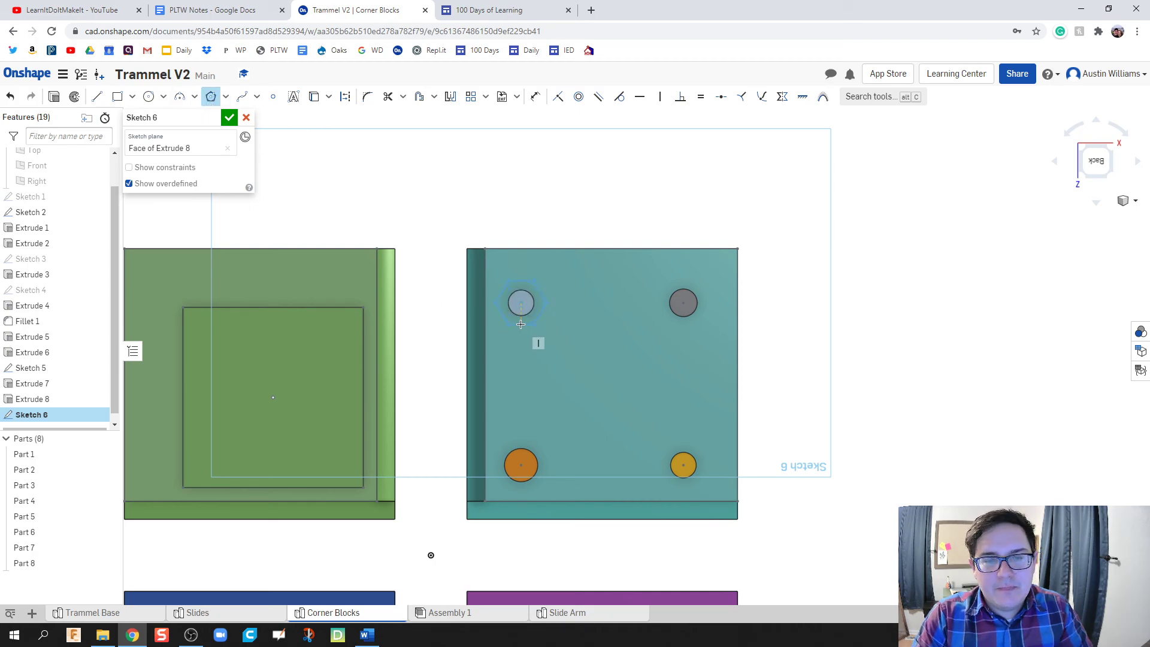
click(520, 323)
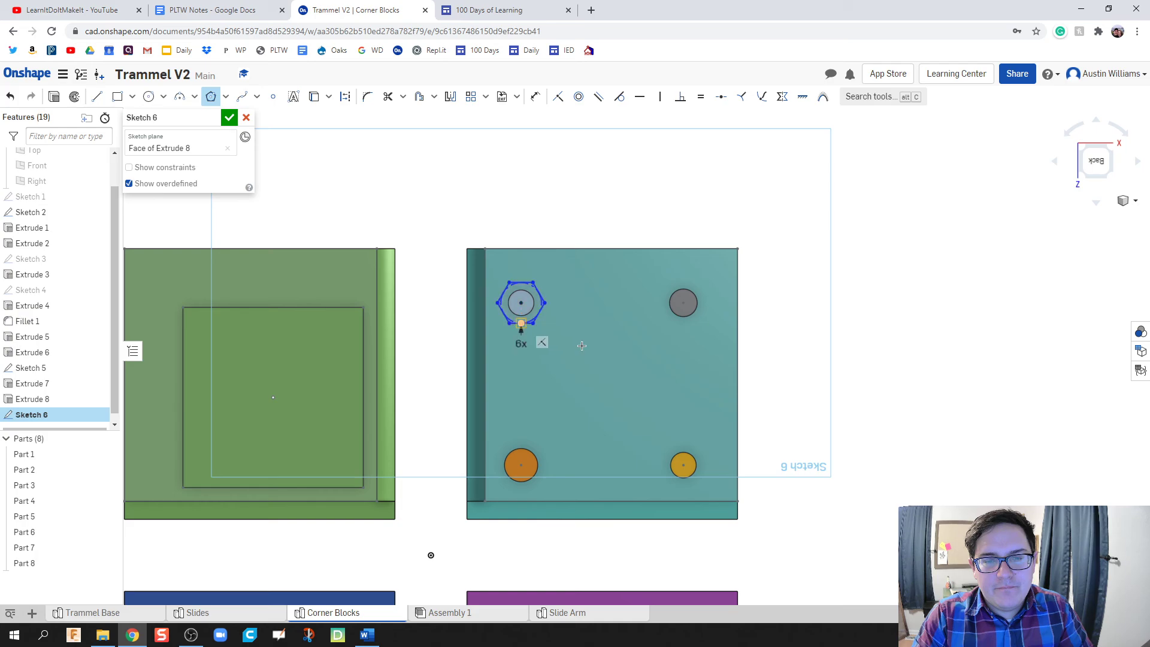
click(683, 473)
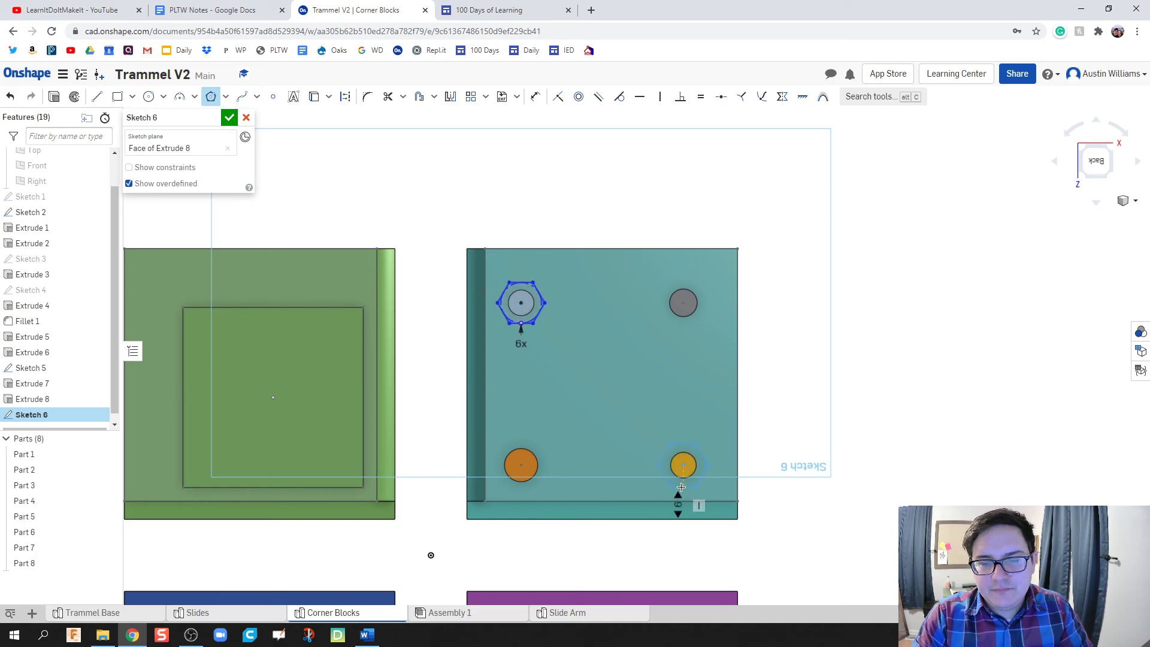
click(680, 487)
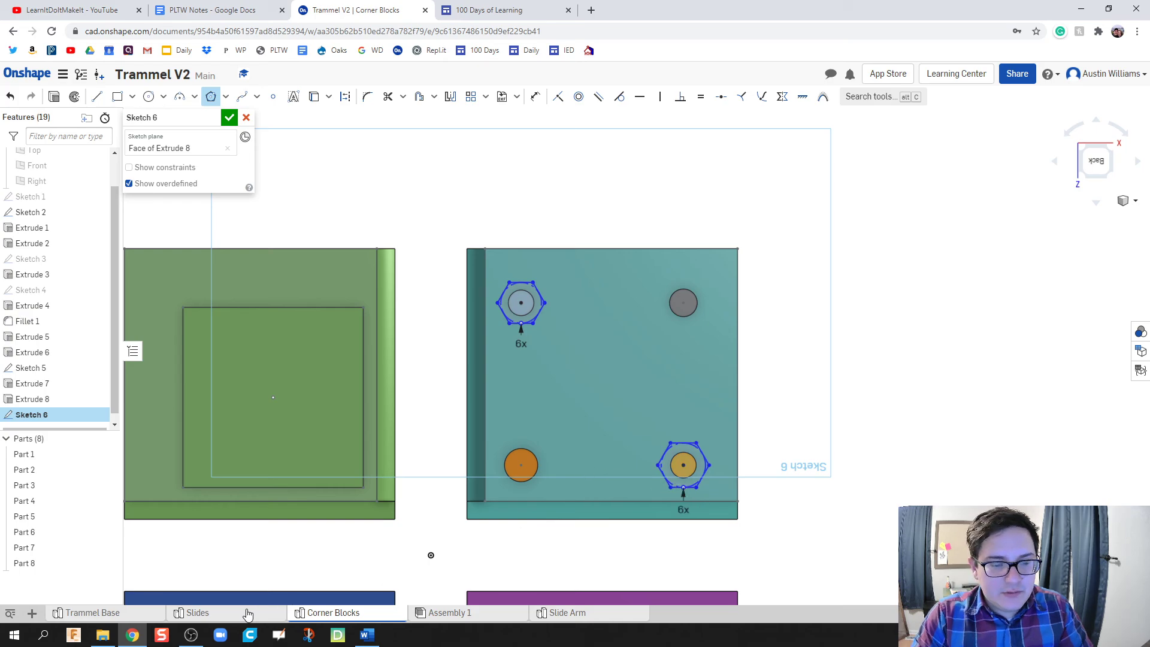
- Examine the hexagonal pockets in the Trammel Base's bottom plate and measure between opposite sides of one pocket
click(102, 615)
right_drag(497, 496, 487, 336)
scroll(483, 349, up, 3)
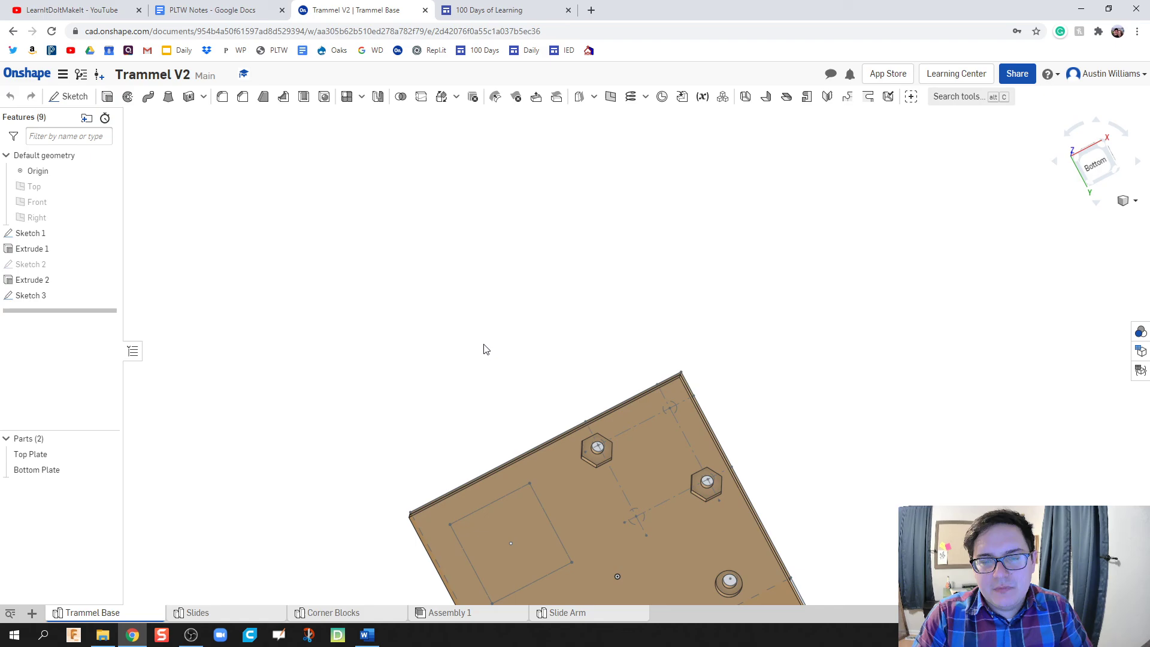
scroll(581, 264, down, 1)
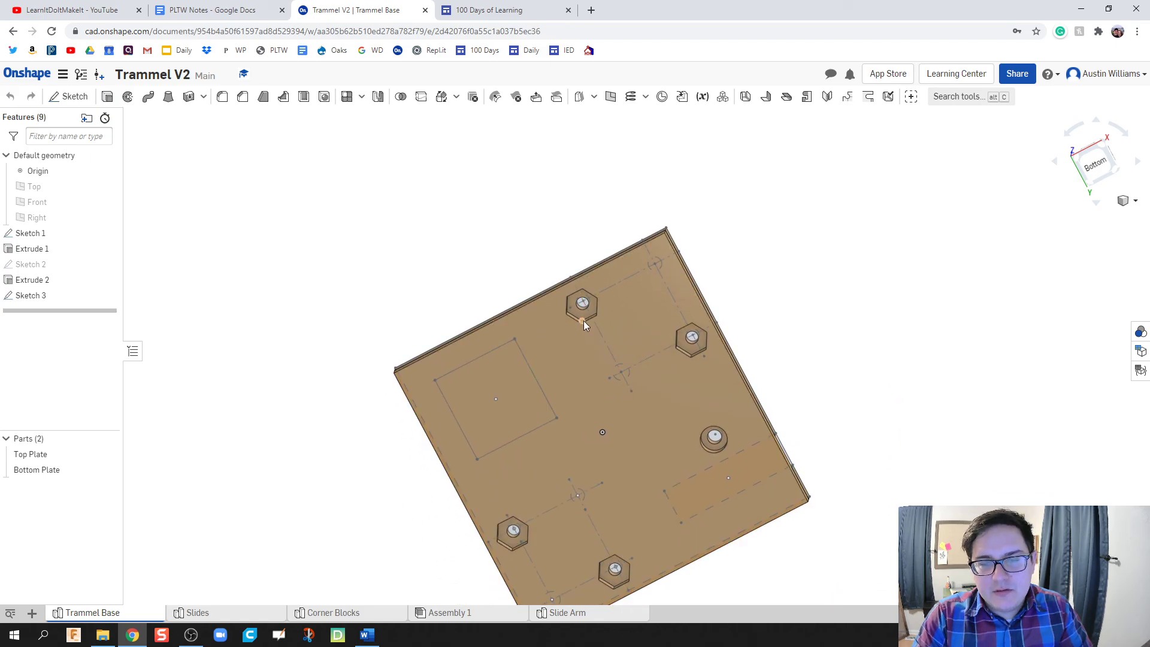
scroll(582, 320, up, 3)
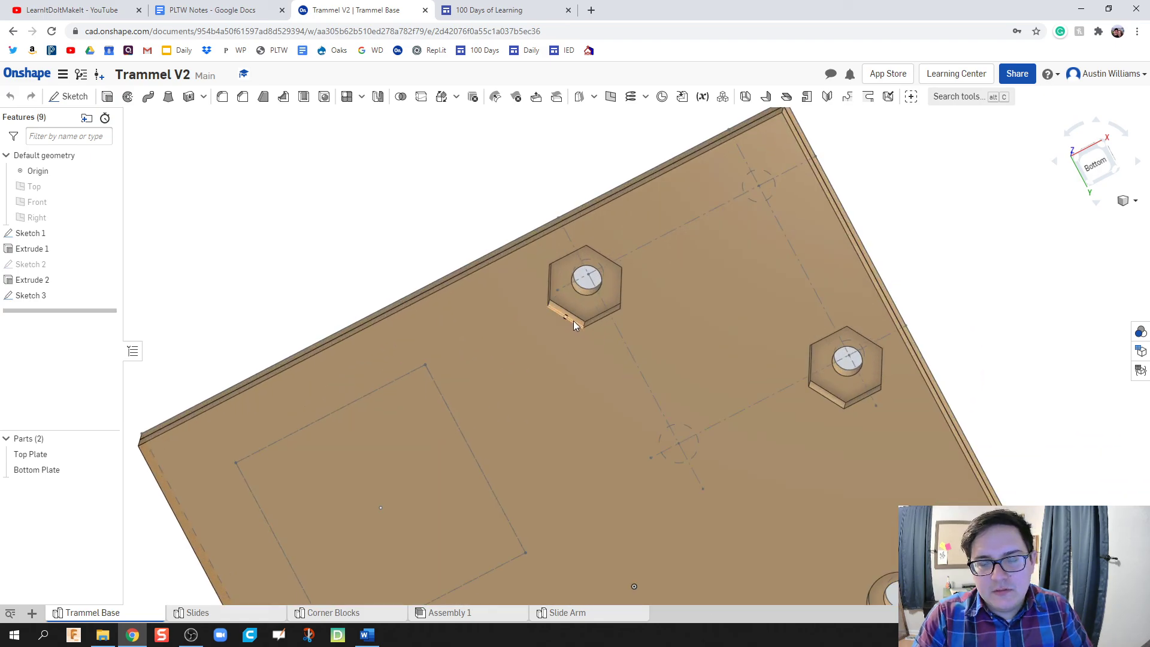
click(573, 320)
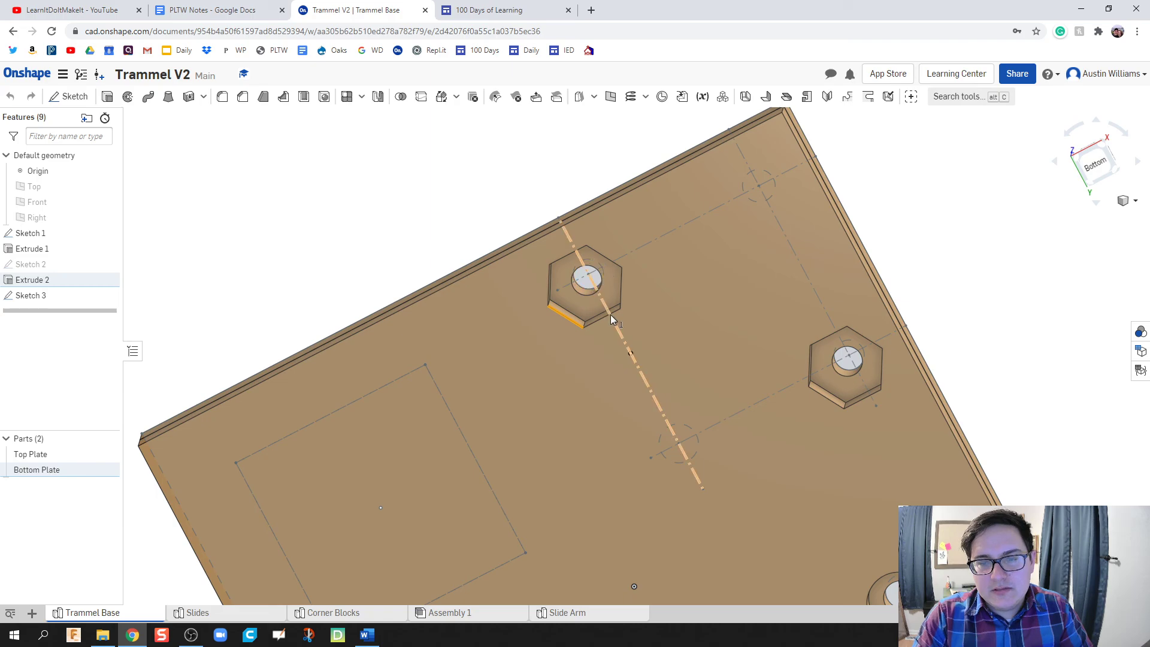
click(598, 255)
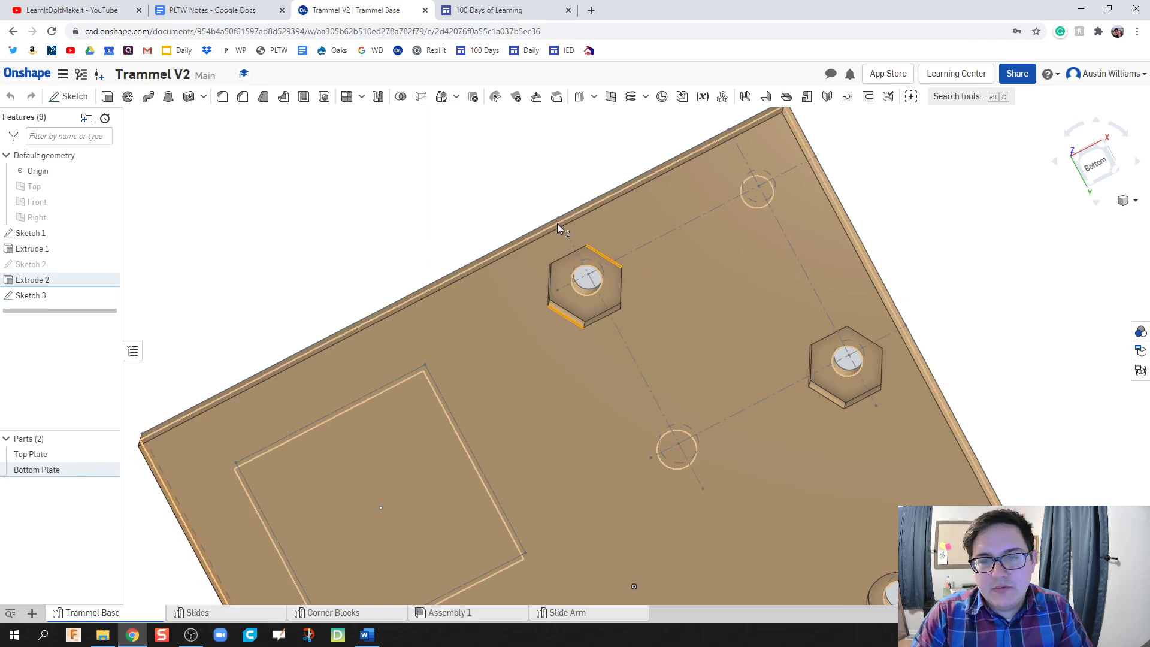
key(Up)
key(Up)
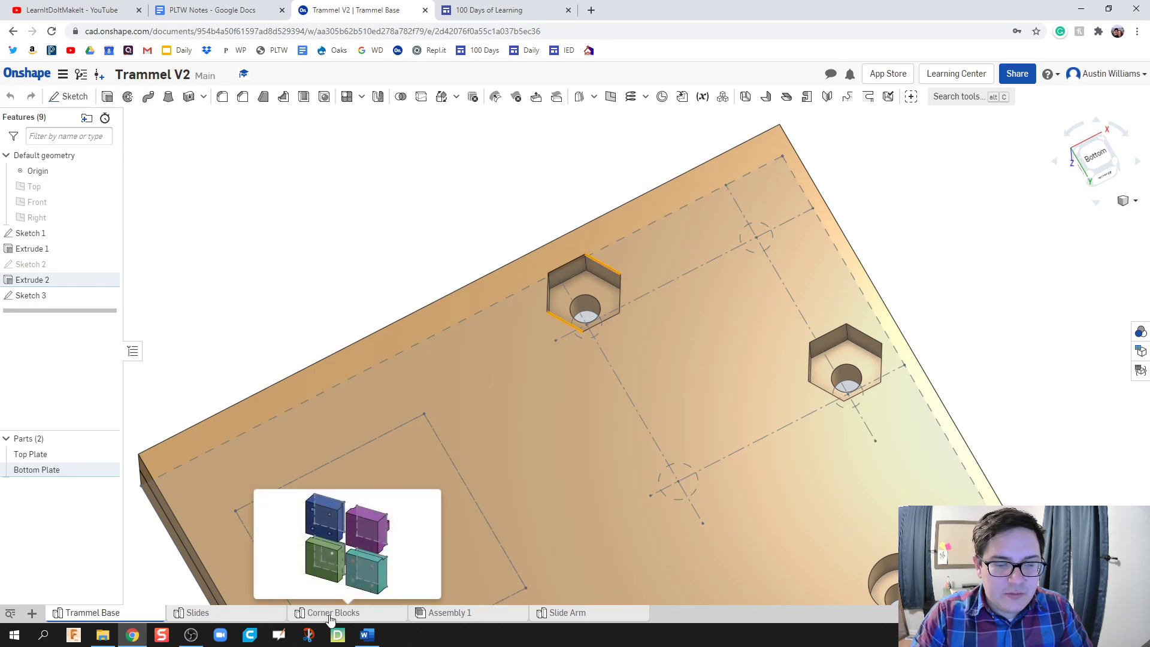
- Return to the Corner Blocks sketch and dimension the light blue pin's hexagon 0.4 in across opposite sides
click(350, 617)
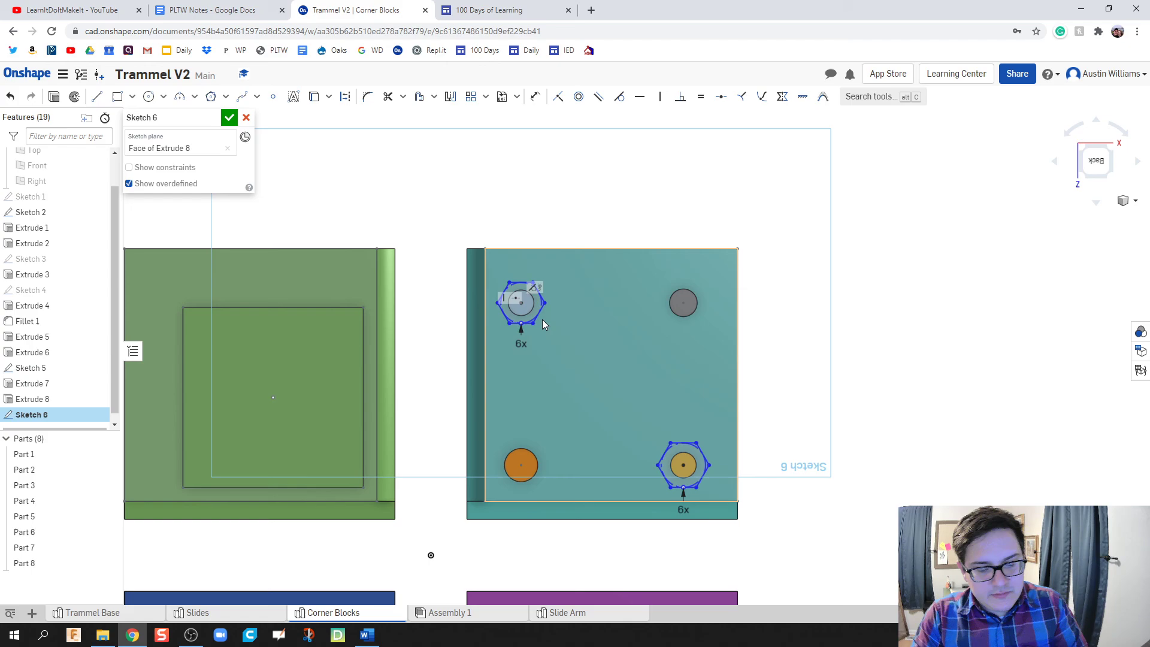
key(u)
click(539, 316)
scroll(542, 308, up, 5)
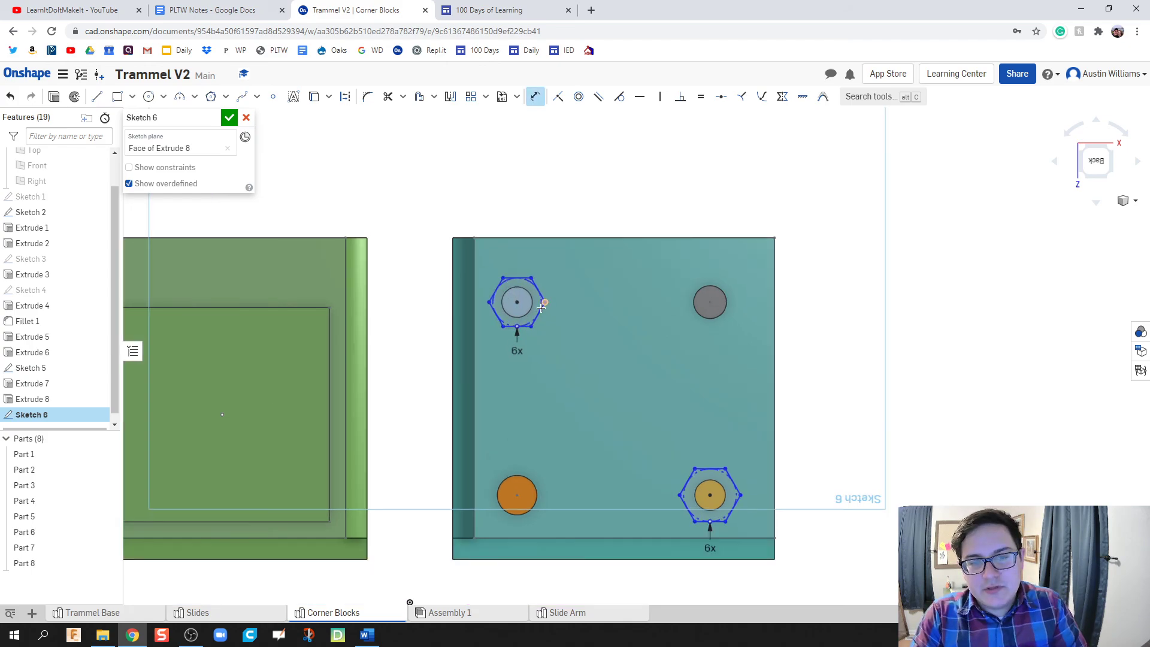
click(514, 298)
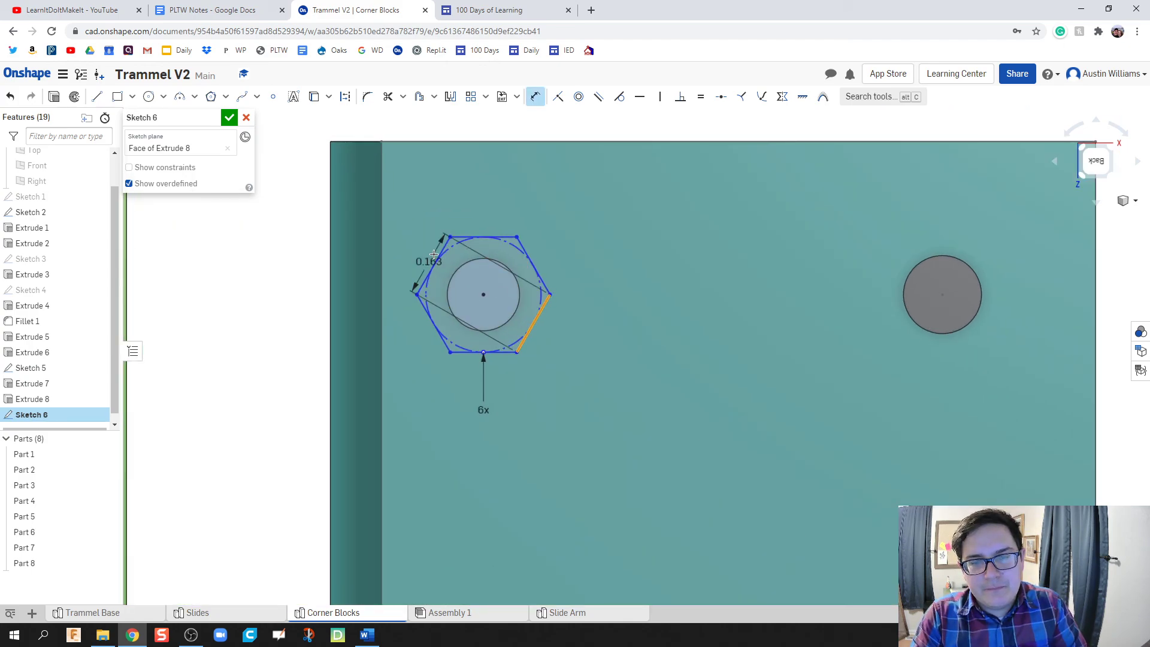
click(444, 248)
click(505, 186)
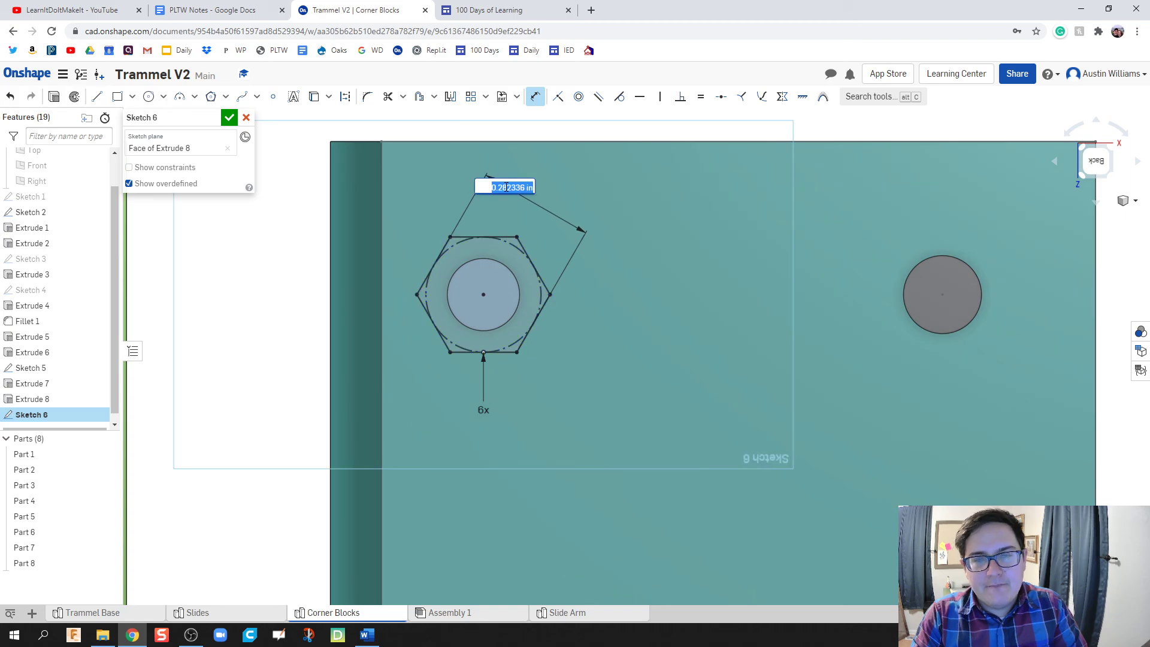
key(Return)
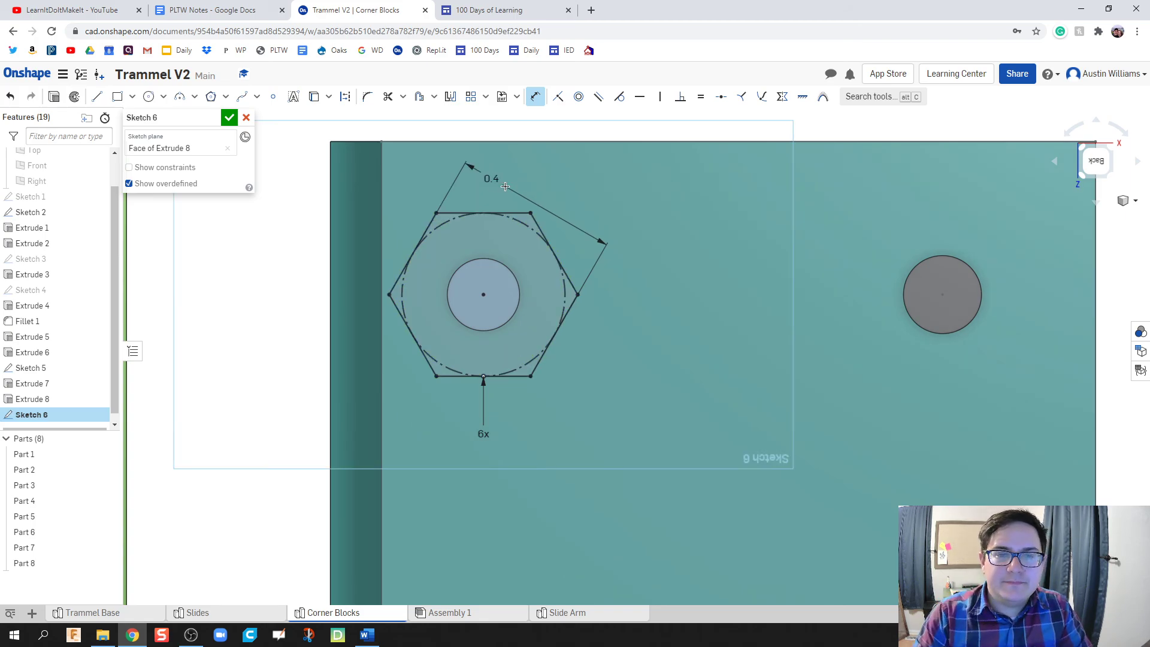
- Dimension the yellow pin's hexagon 0.4 in across opposite sides and accept the sketch
scroll(398, 219, down, 5)
middle_drag(744, 564, 722, 480)
click(730, 476)
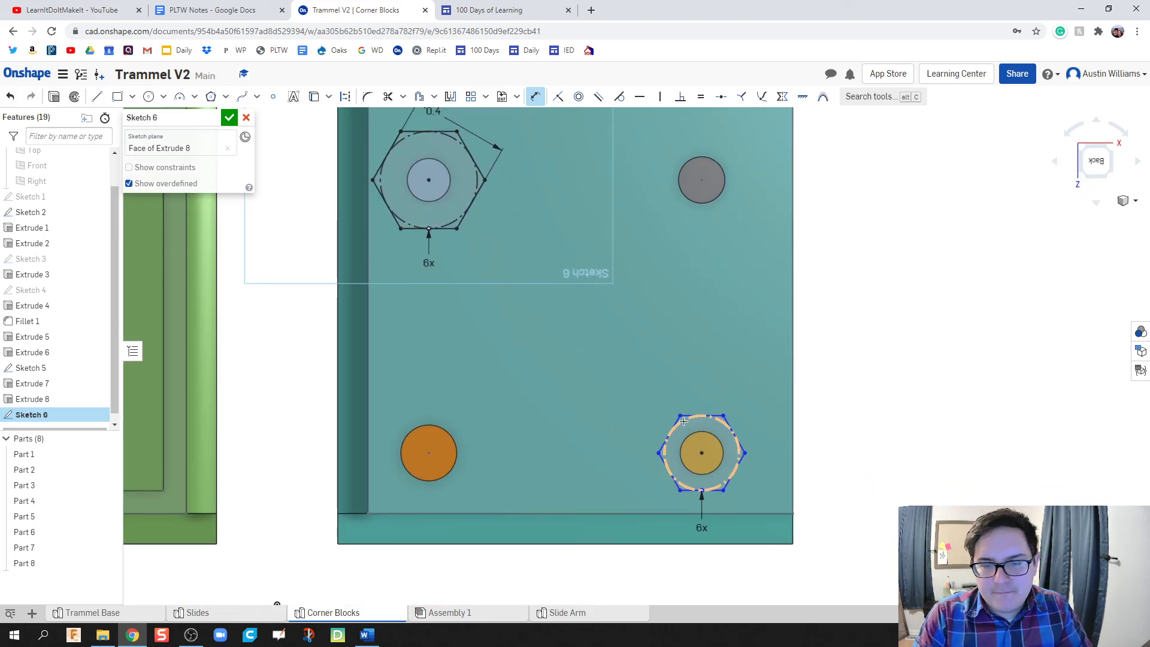
click(669, 434)
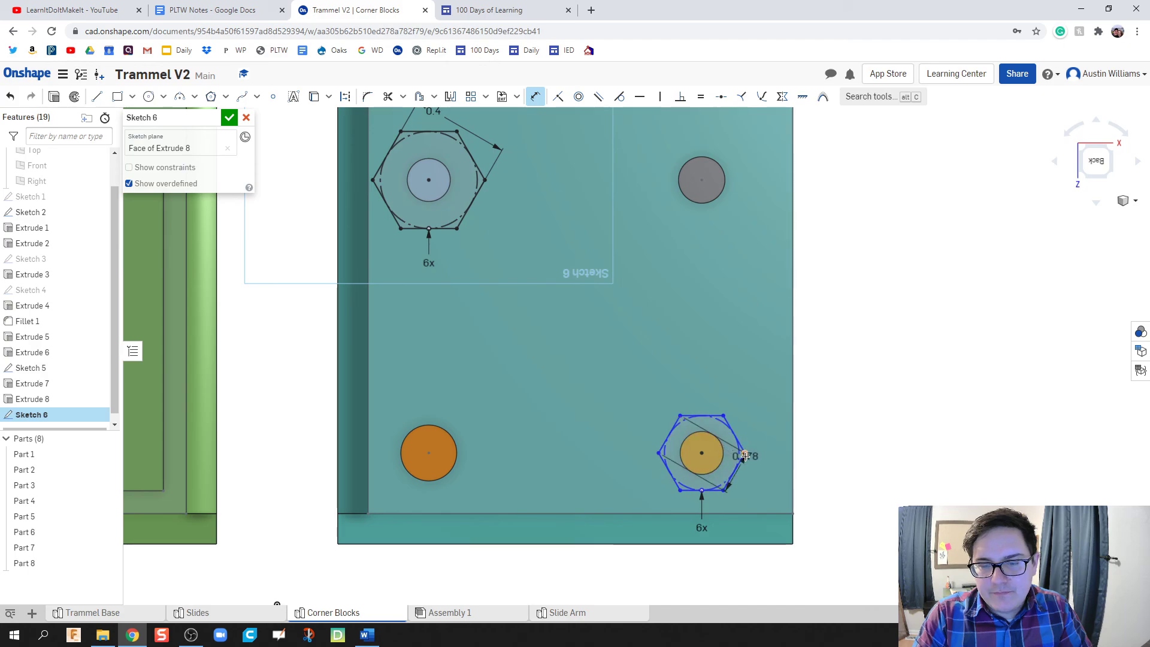
click(749, 382)
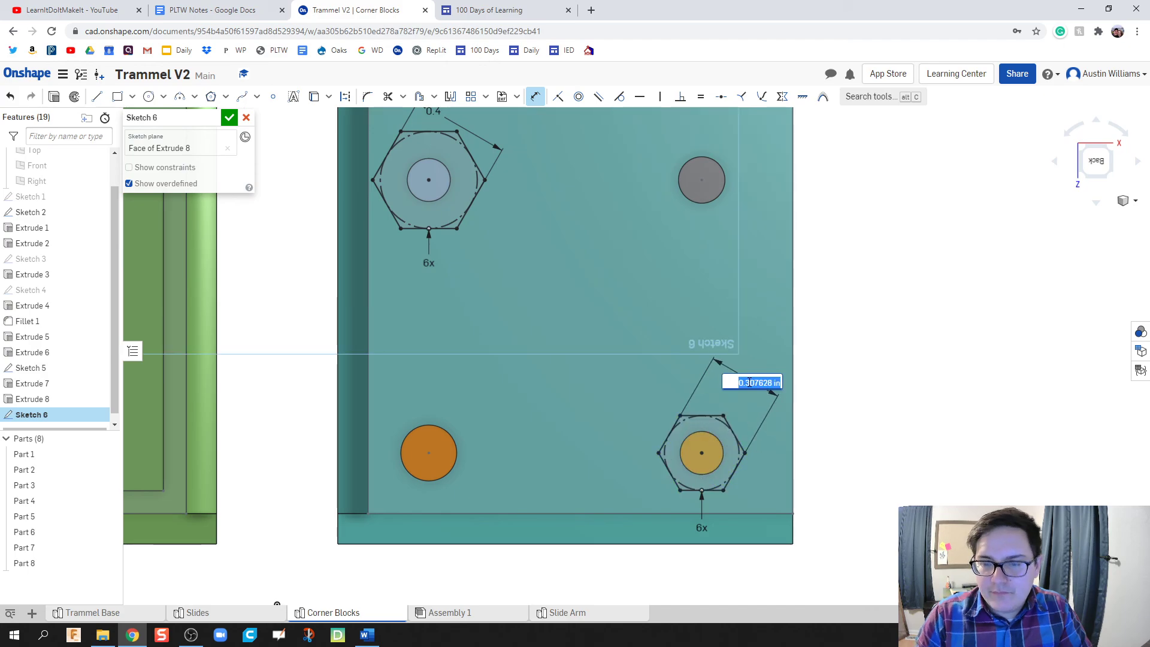
text(0.4)
key(Return)
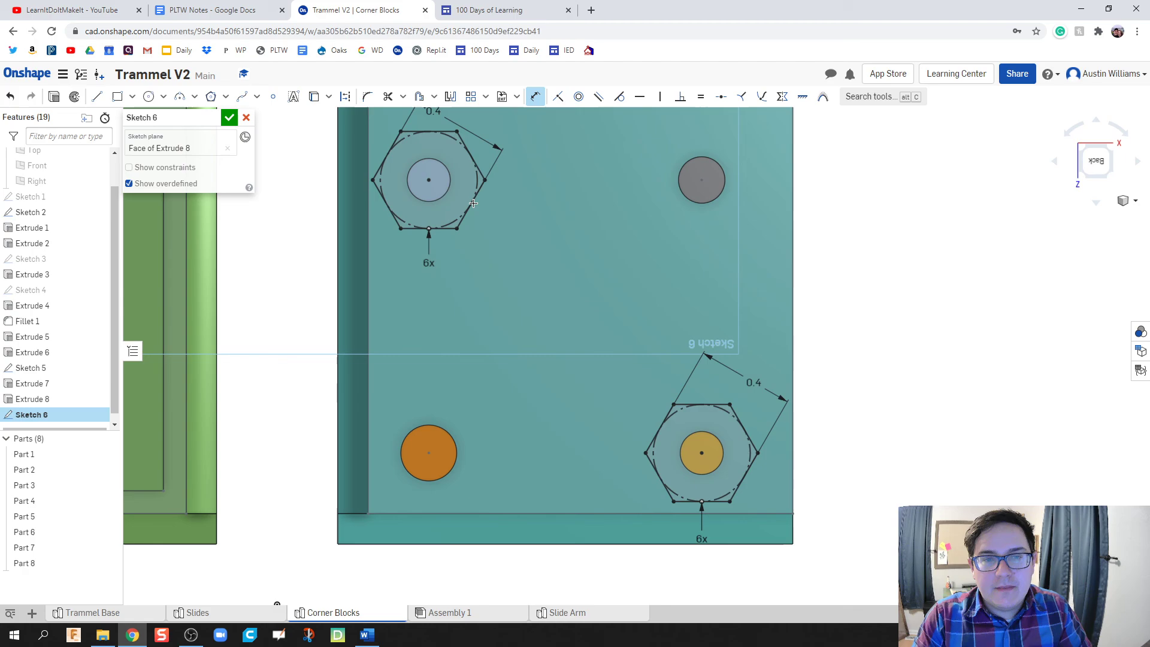
click(231, 116)
- Begin an extrusion of Sketch 6's hexagon regions at the light blue and yellow pins, including the light blue pin's inner circle
mouse_move(313, 208)
right_down()
mouse_move(283, 228)
mouse_move(294, 245)
mouse_move(144, 173)
right_up()
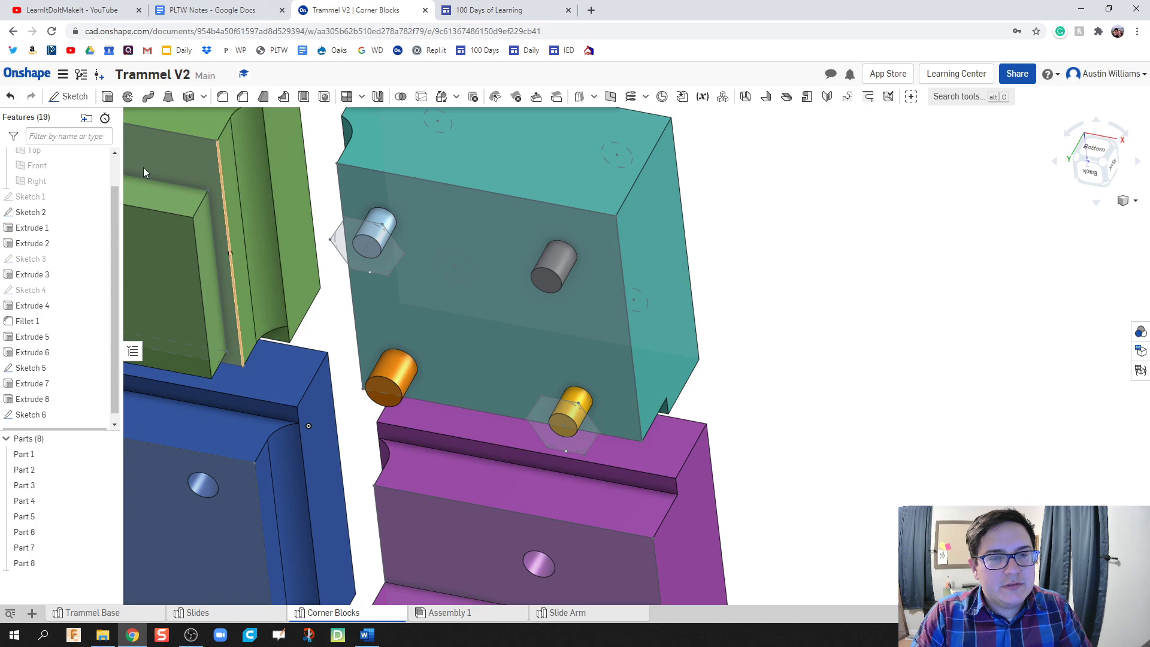
click(108, 97)
click(364, 247)
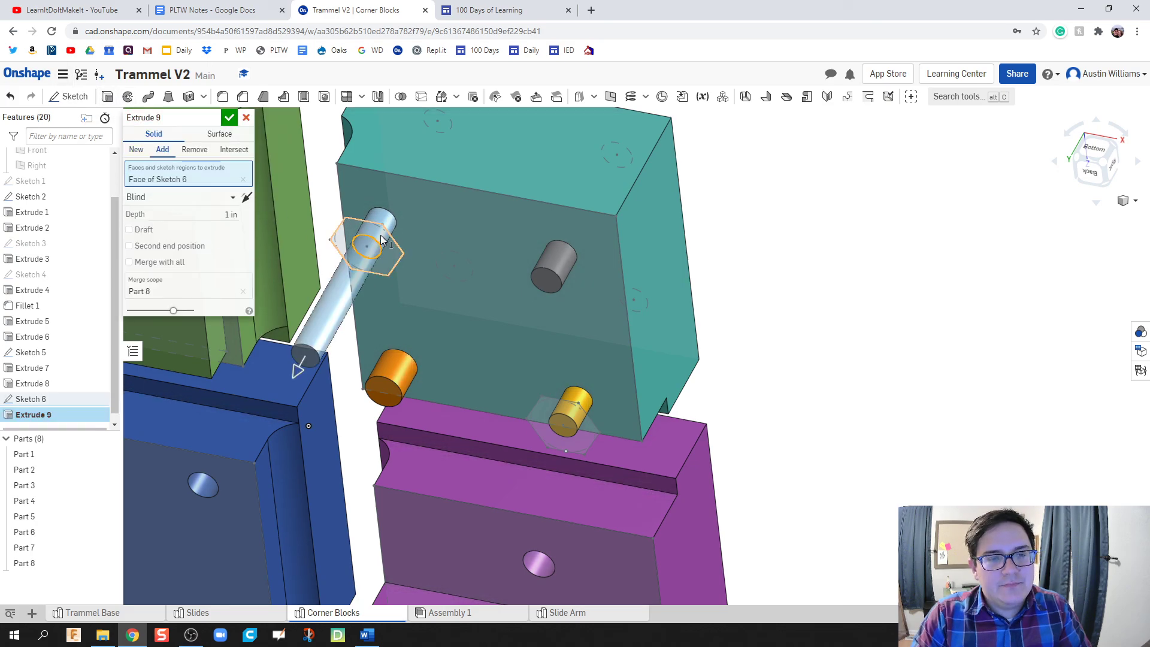
click(390, 255)
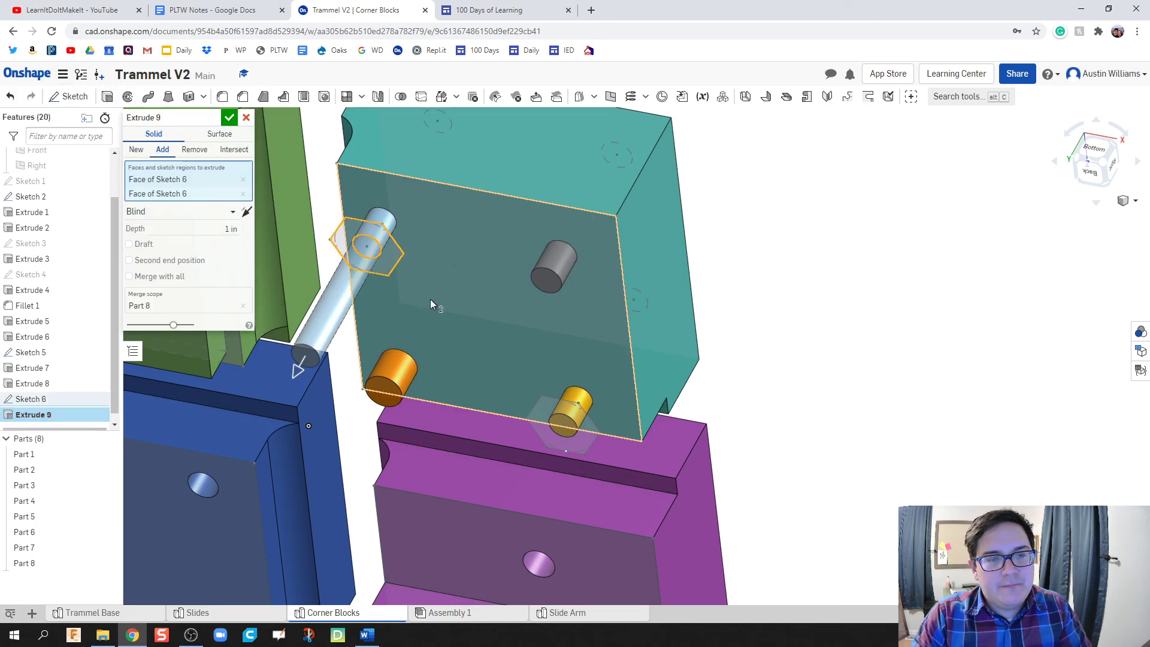
click(576, 425)
click(579, 425)
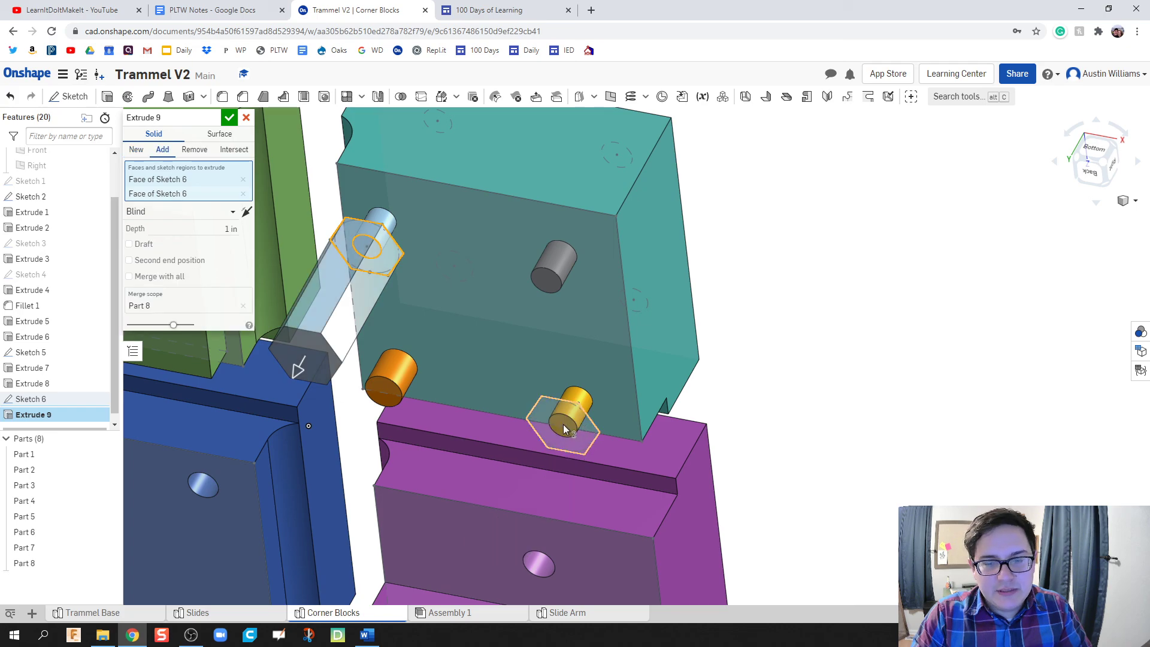
click(576, 424)
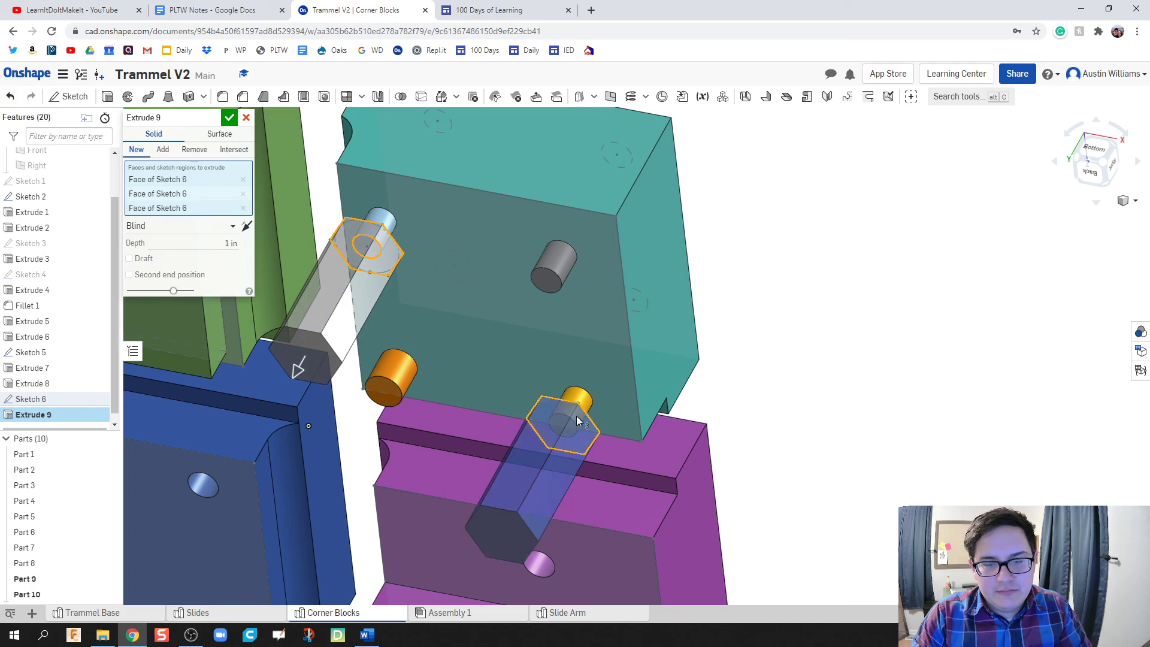
- Add the hexagon extrusion to the light blue and yellow pins, Part 8 and Part 7, at 0.25 in deep and accept it
click(163, 150)
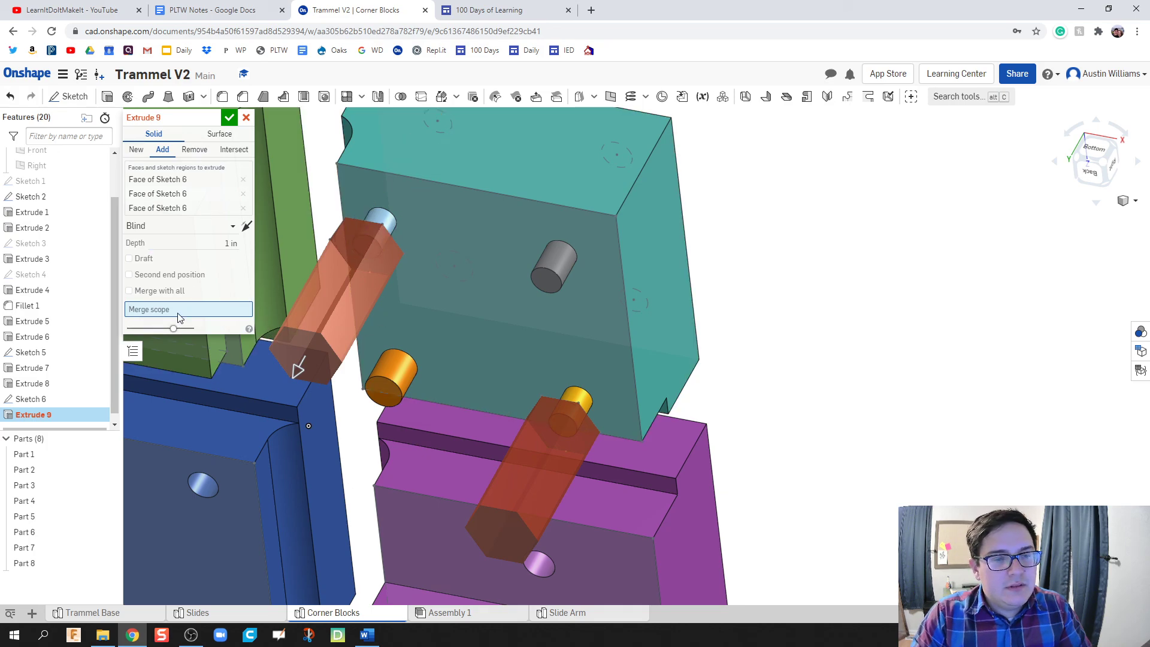
click(375, 227)
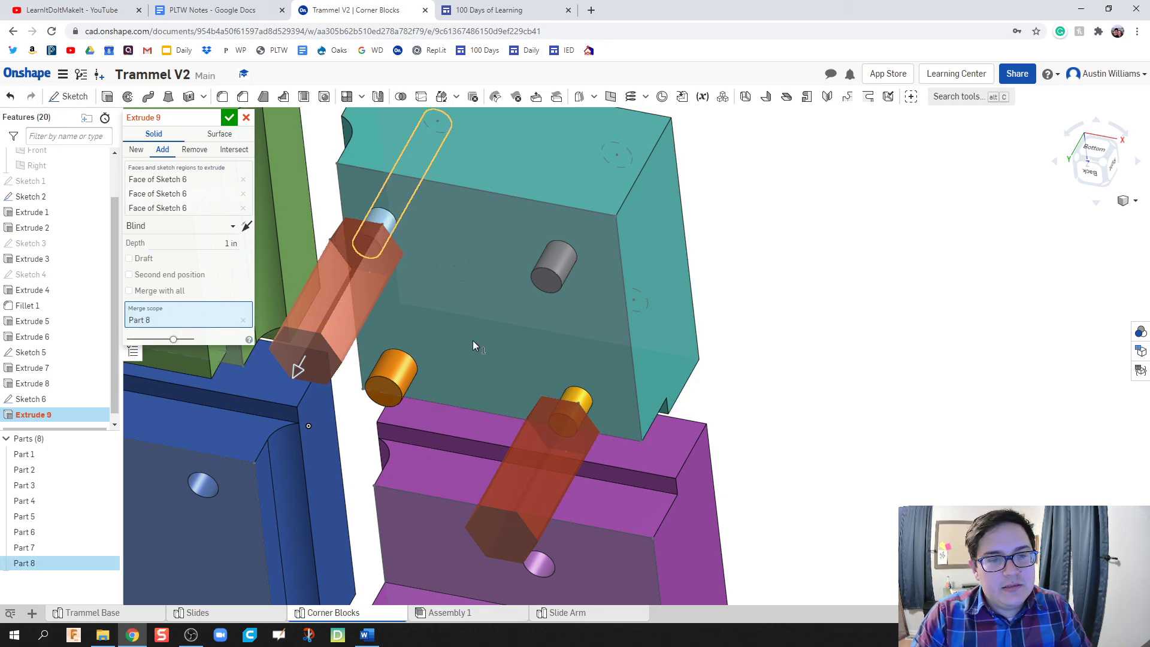
click(572, 413)
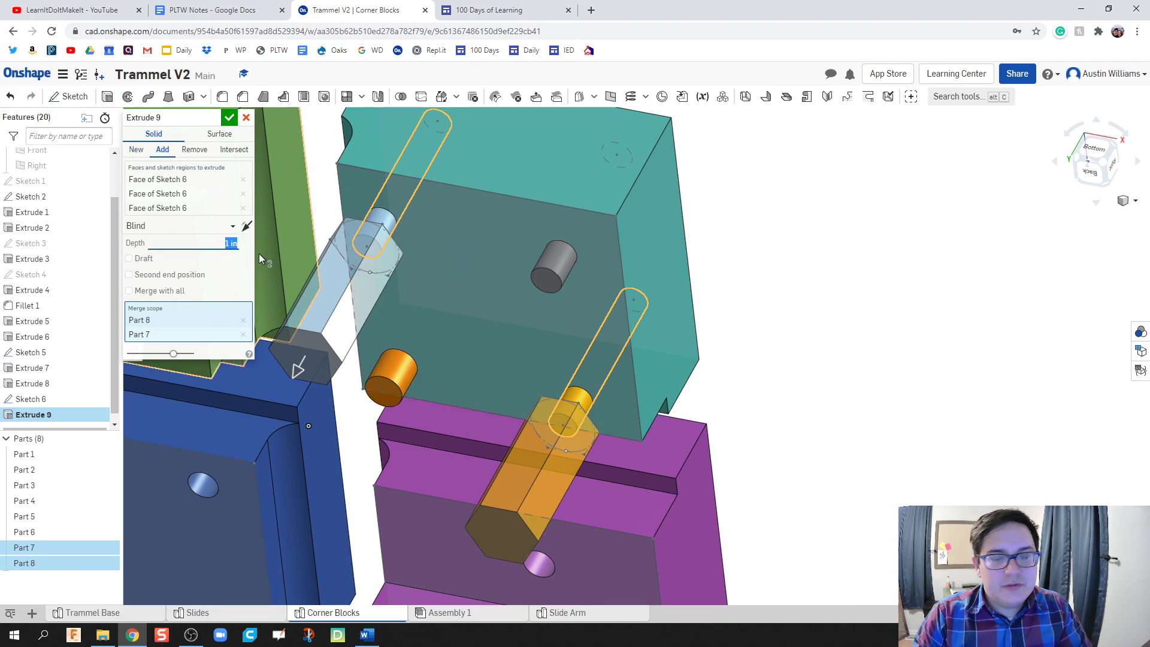
key(Return)
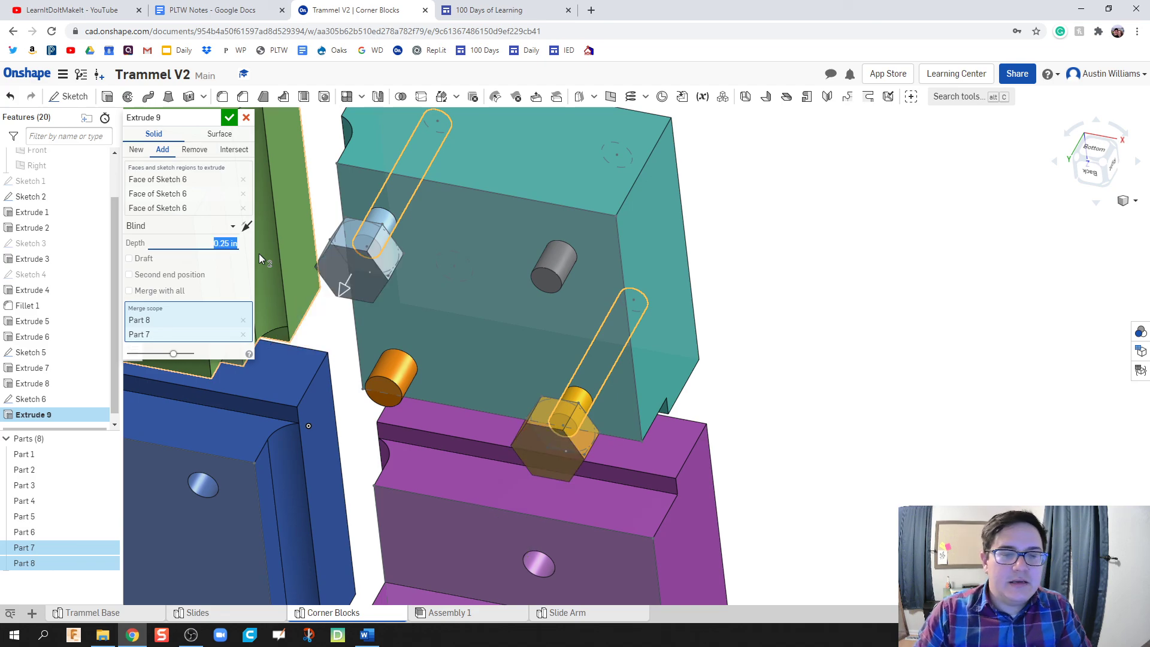
right_drag(353, 304, 400, 307)
middle_drag(400, 306, 400, 283)
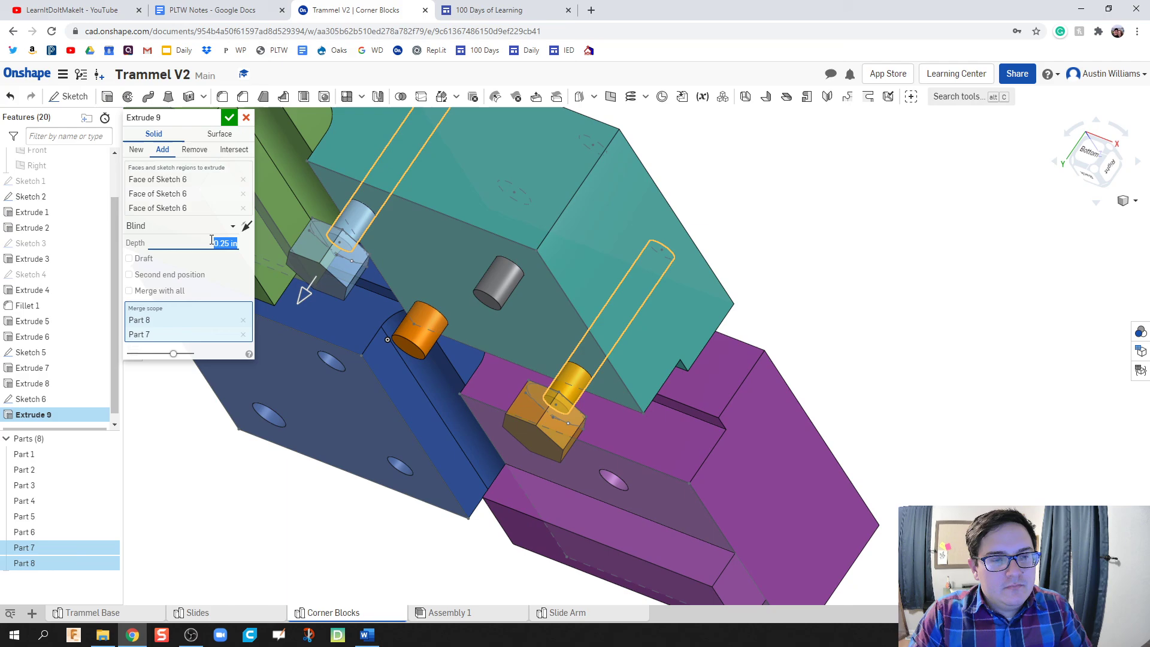
click(226, 118)
right_drag(324, 225, 294, 264)
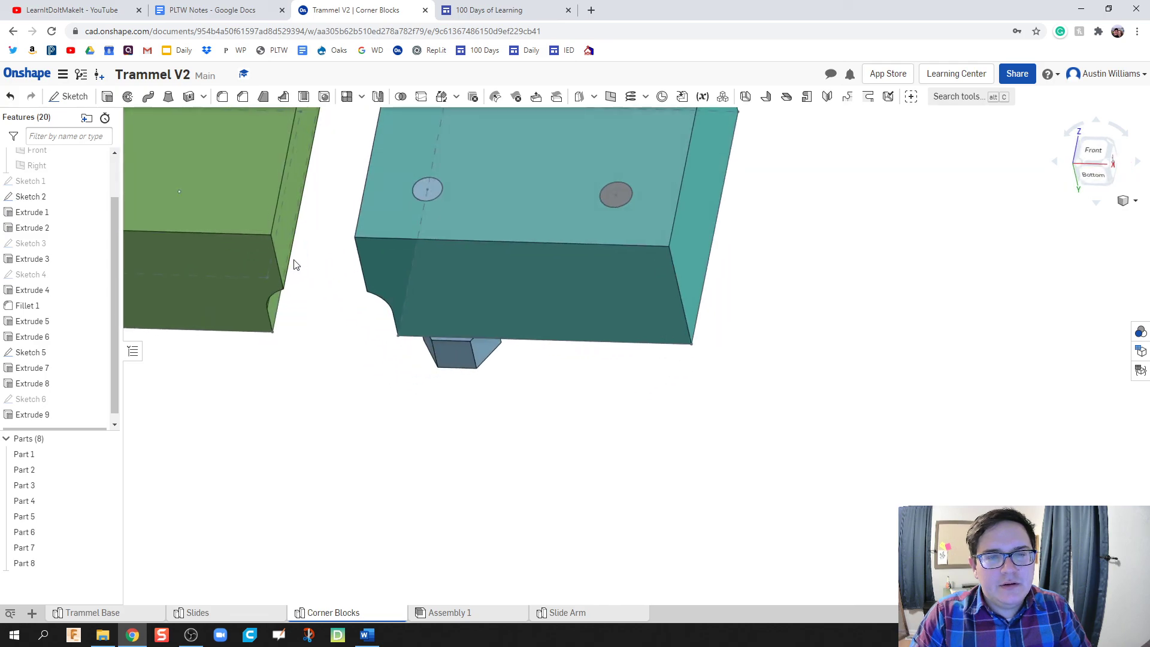
- Review the modeled pins in the Slides and Corner Blocks part studios
key(f)
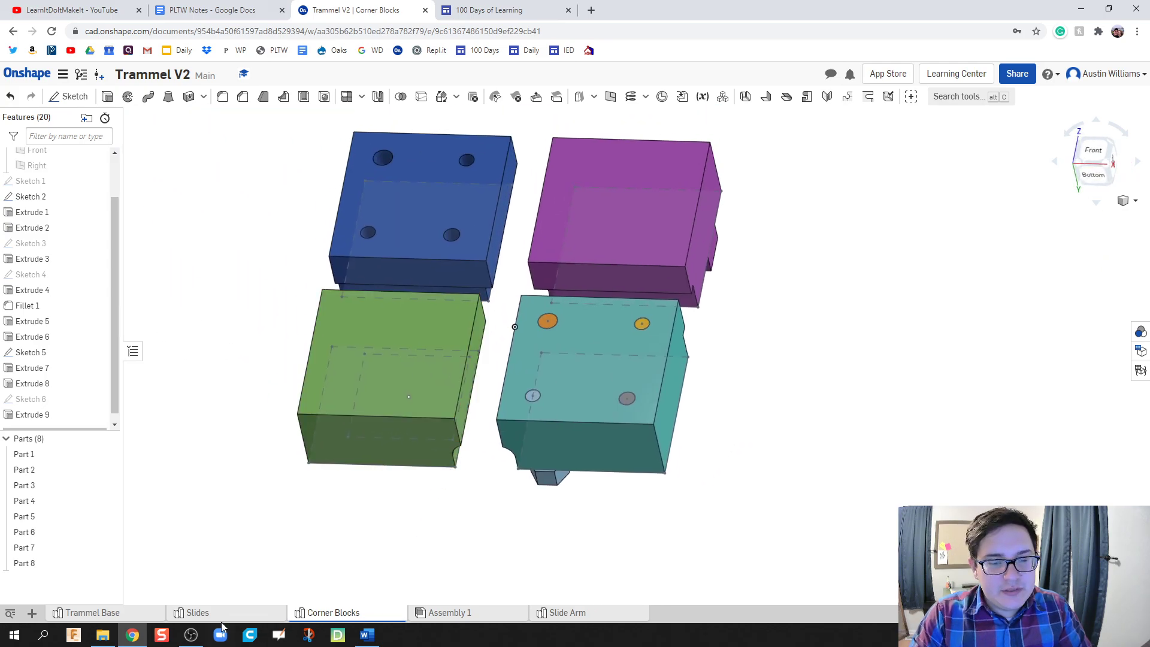
click(223, 616)
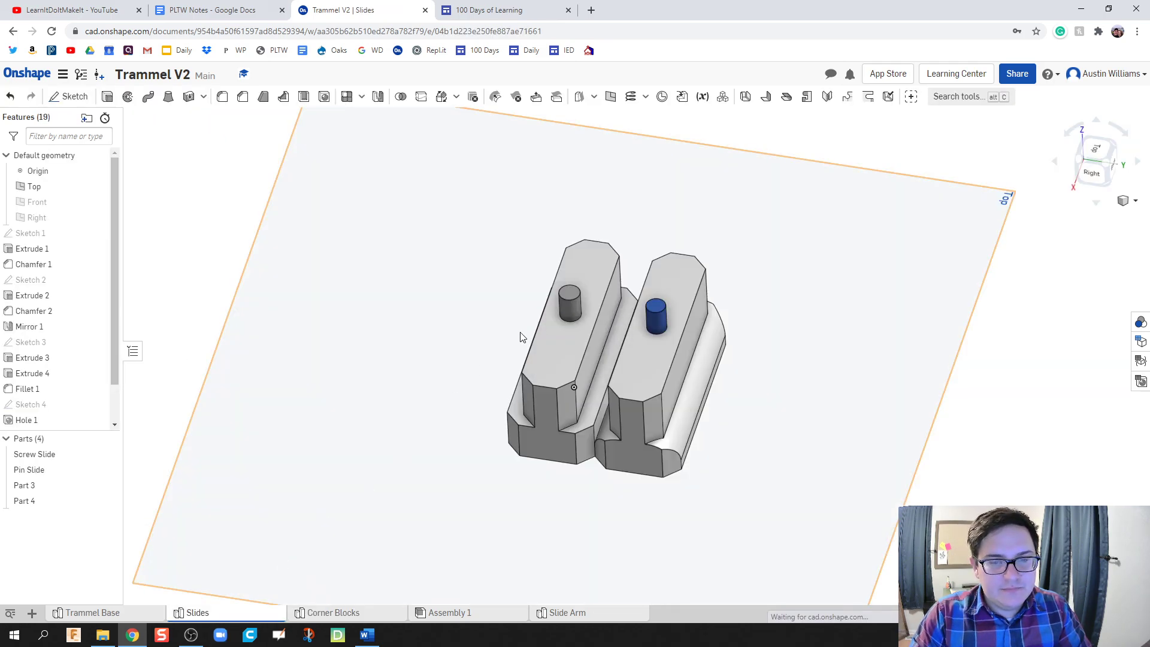
click(322, 616)
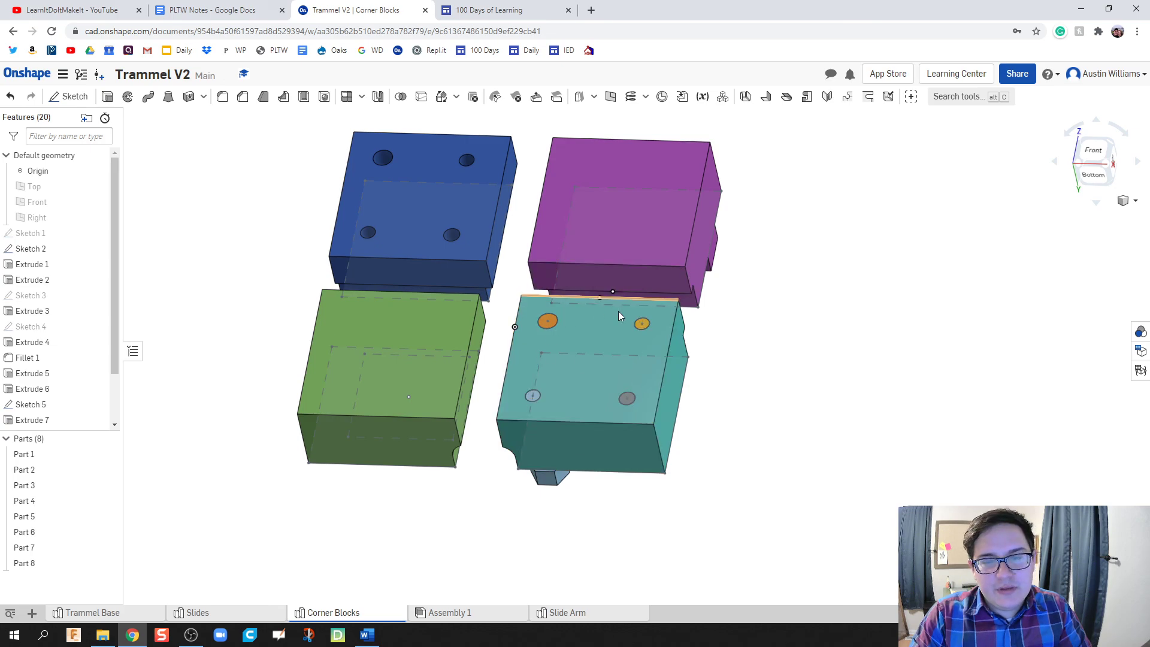
right_drag(549, 411, 433, 274)
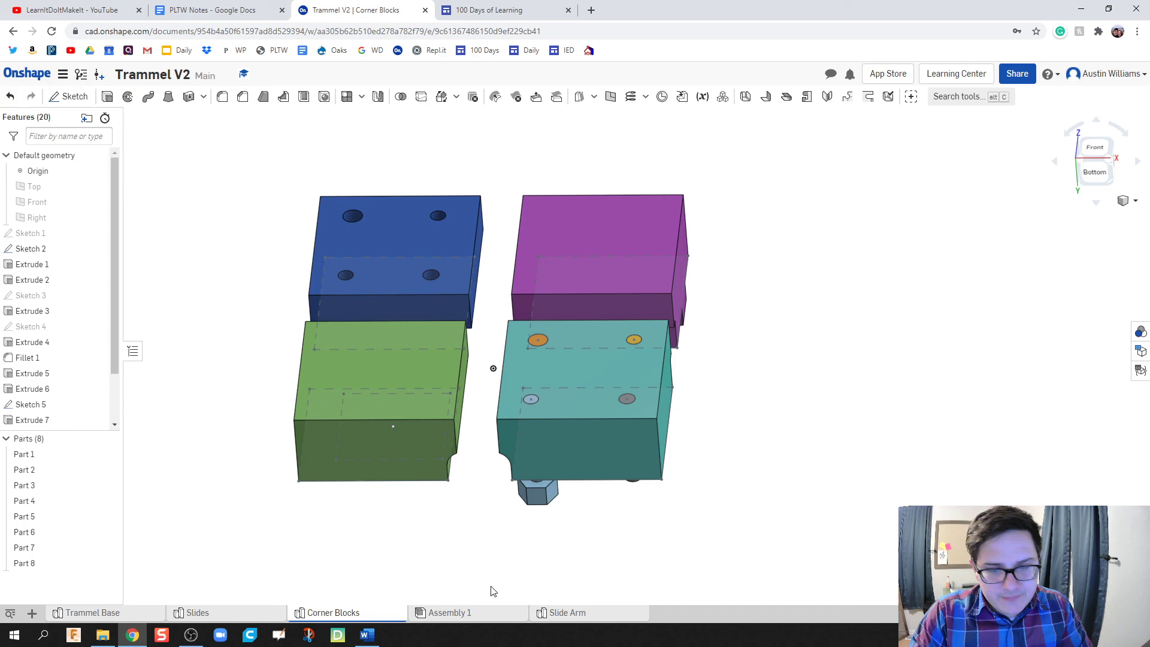
right_drag(686, 562, 754, 606)
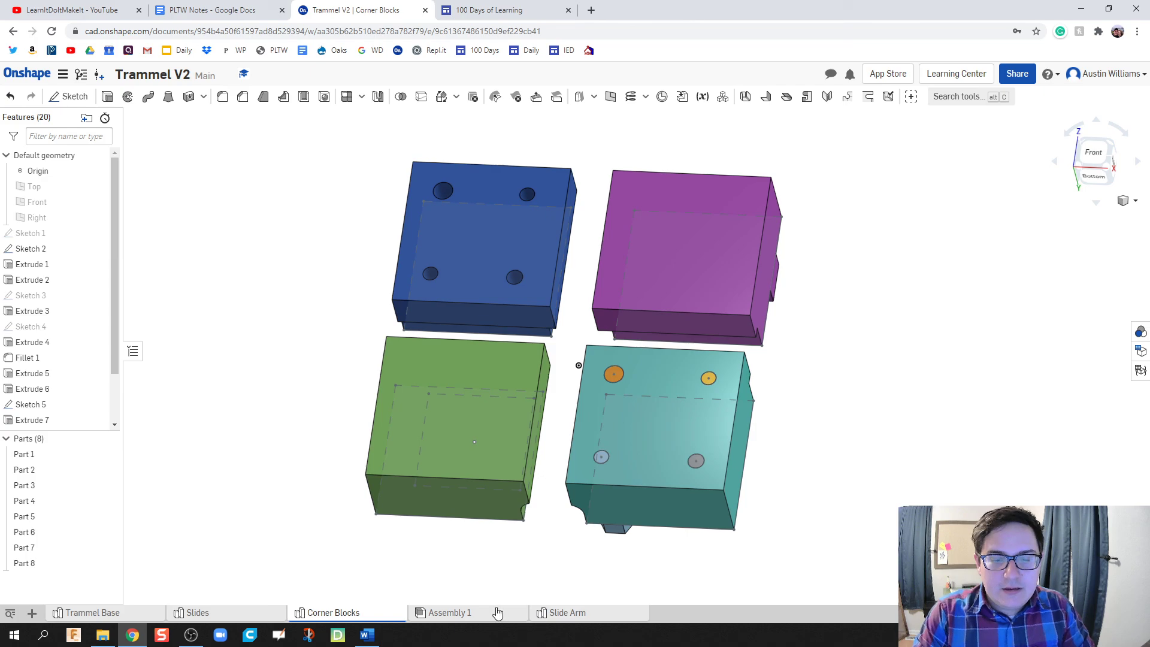
- Open the Slide Arm part studio and examine the arm's end hole and one of its middle holes
click(564, 612)
scroll(539, 491, down, 5)
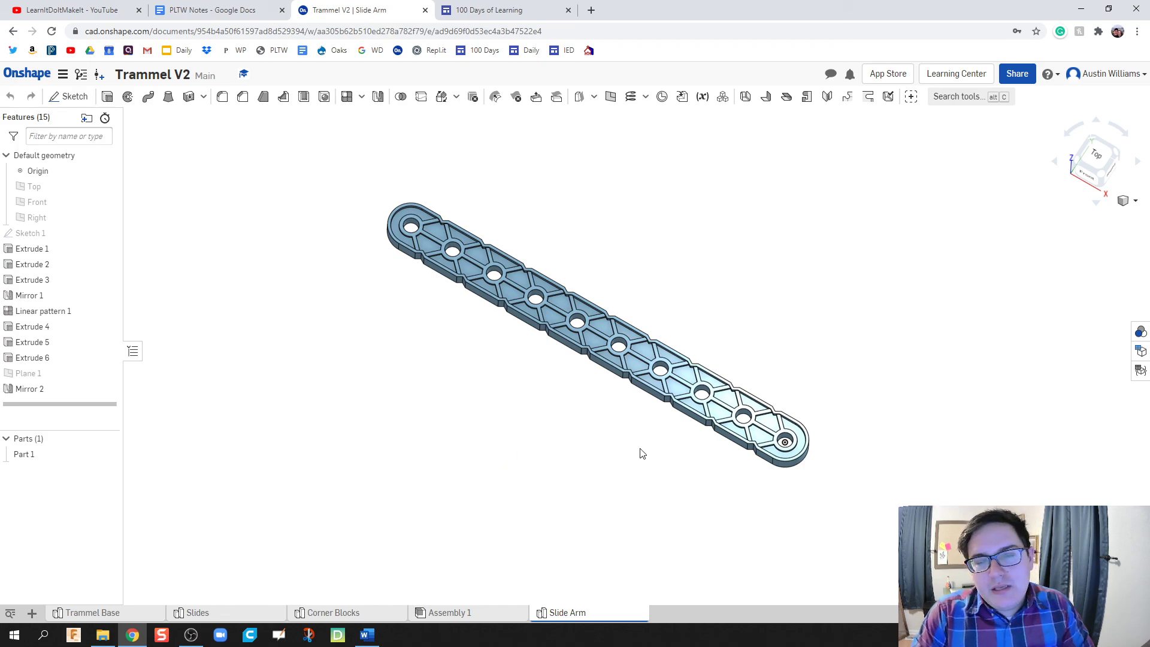
scroll(778, 443, up, 3)
scroll(560, 449, down, 2)
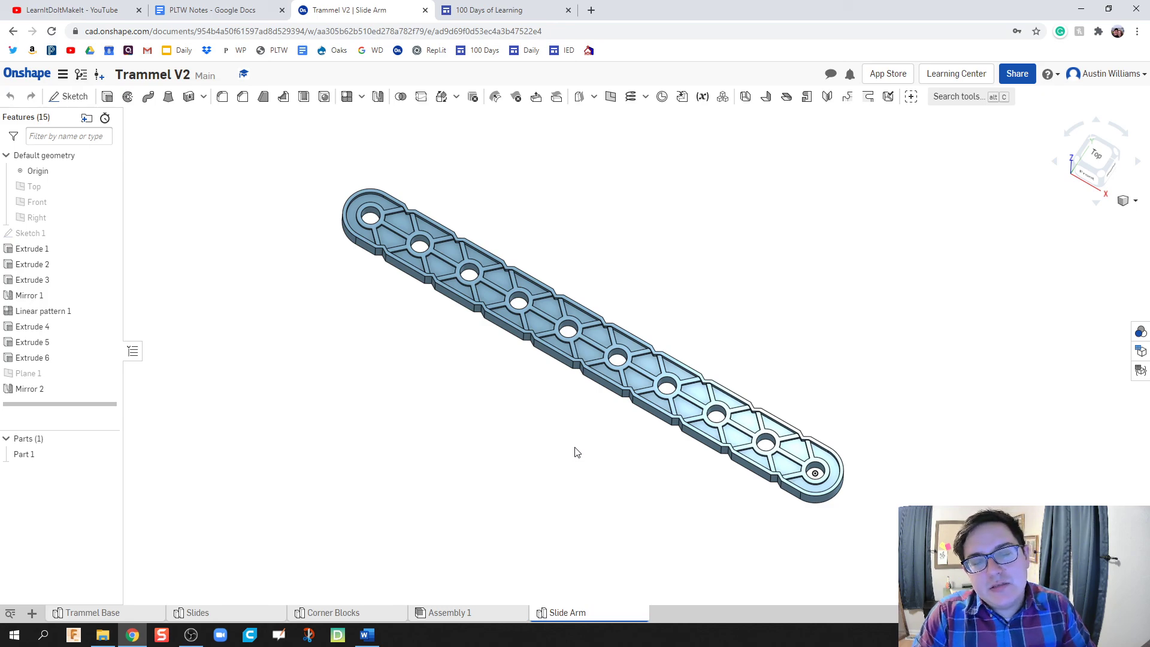
click(820, 476)
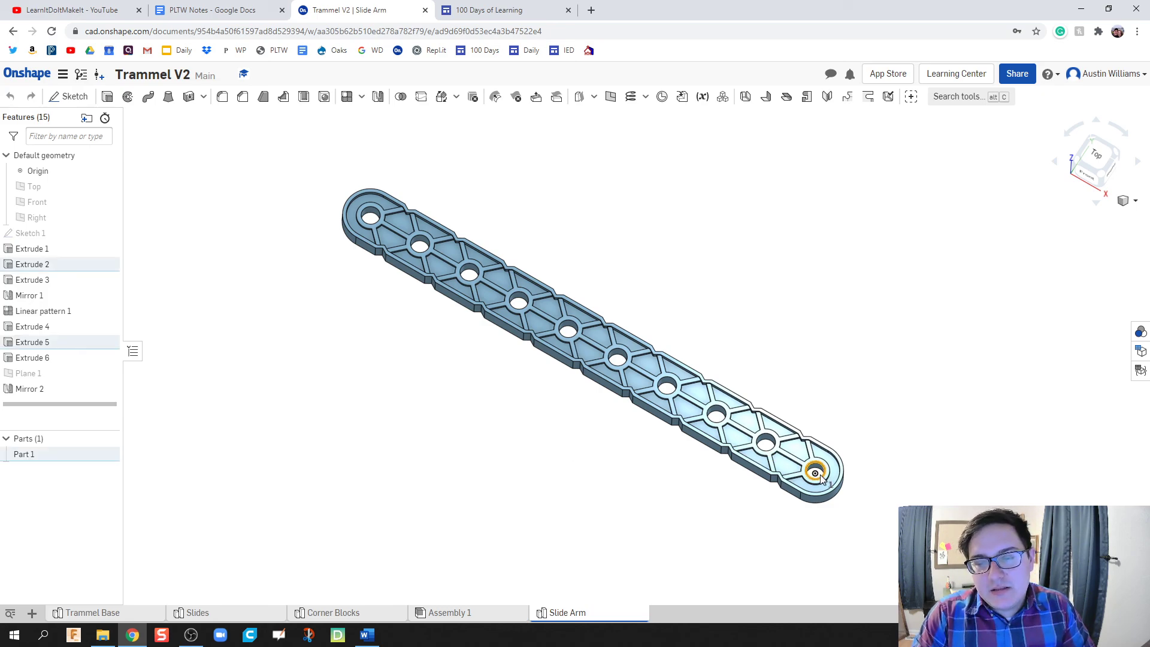
click(616, 364)
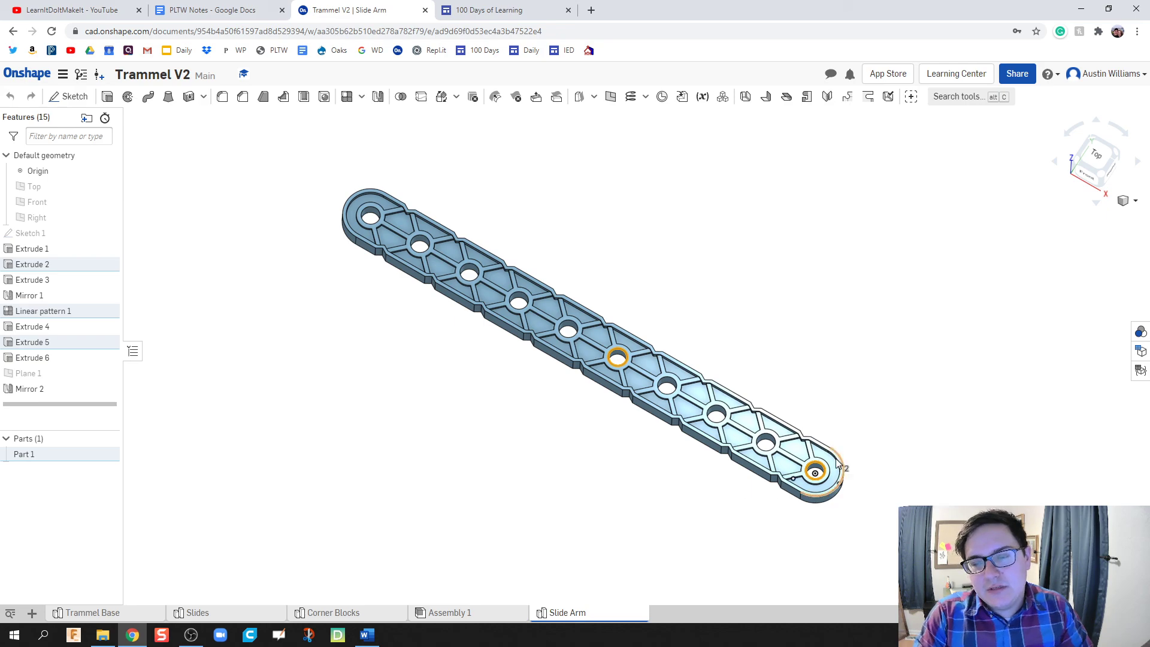
scroll(810, 470, up, 5)
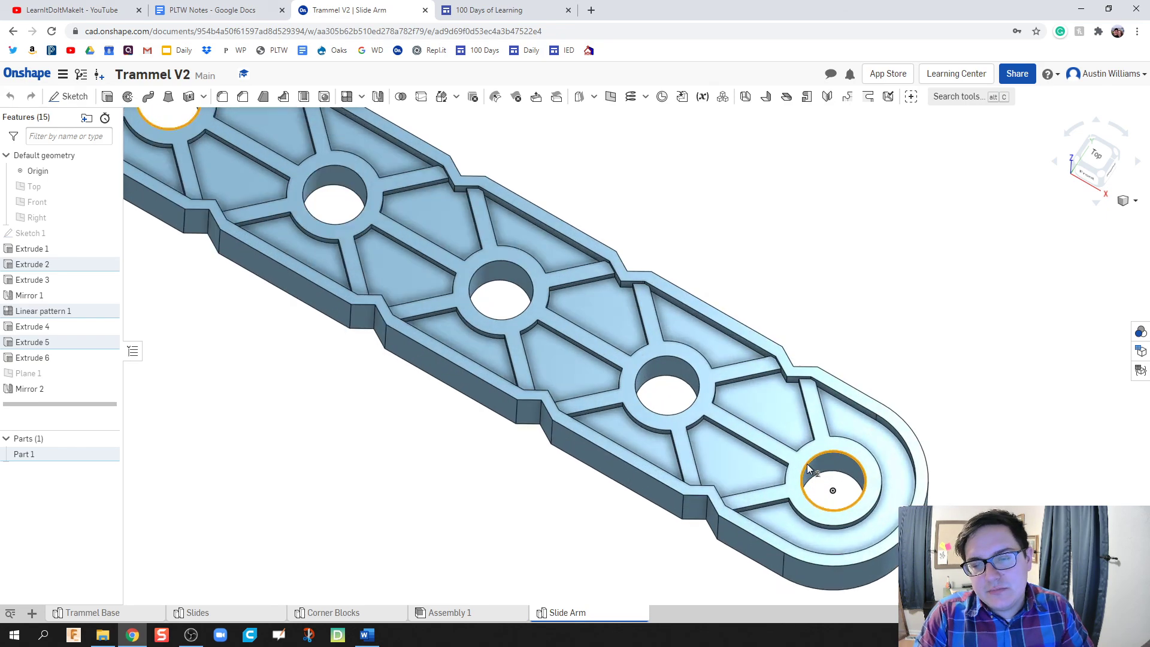
scroll(806, 465, down, 3)
scroll(563, 500, down, 3)
middle_drag(552, 495, 608, 451)
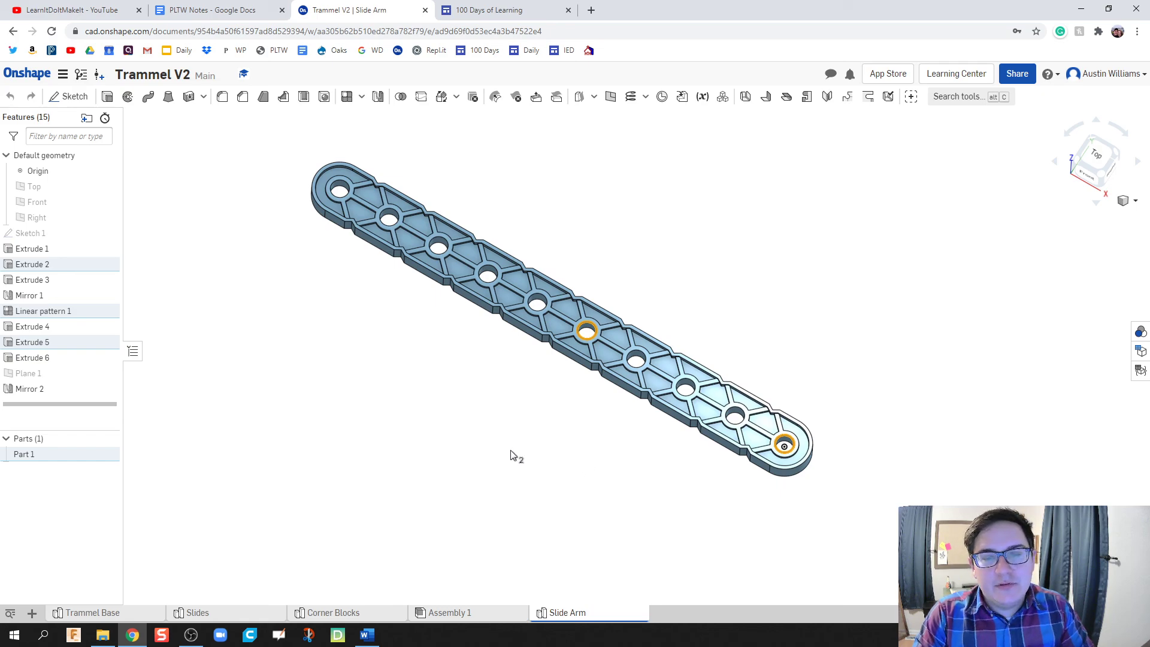
click(434, 412)
mouse_move(434, 411)
middle_down()
mouse_move(454, 331)
mouse_move(558, 293)
middle_up()
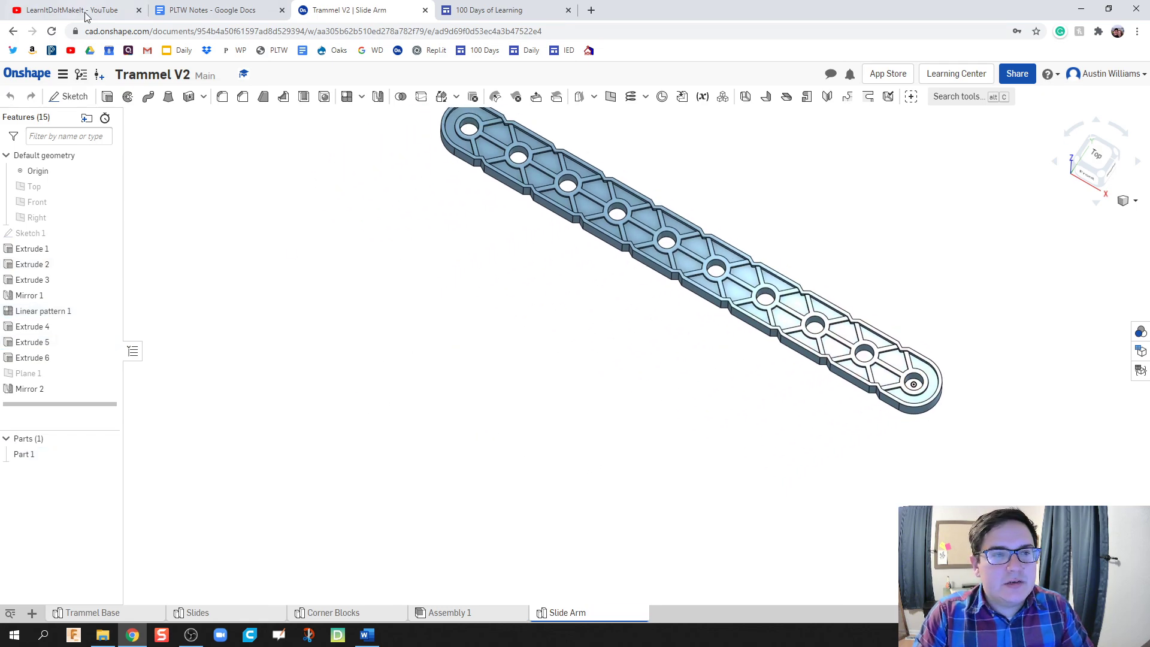
- Start a new sketch on the Top plane of the Slide Arm and view the sketch plane straight on
click(71, 95)
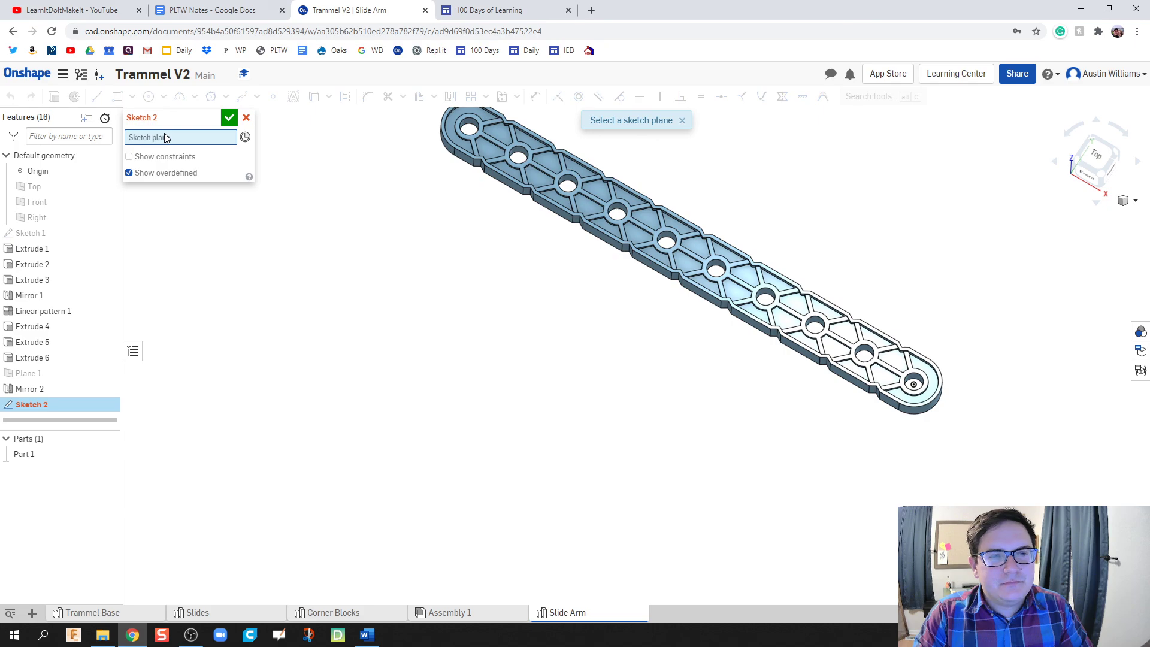
click(106, 186)
right_click(681, 432)
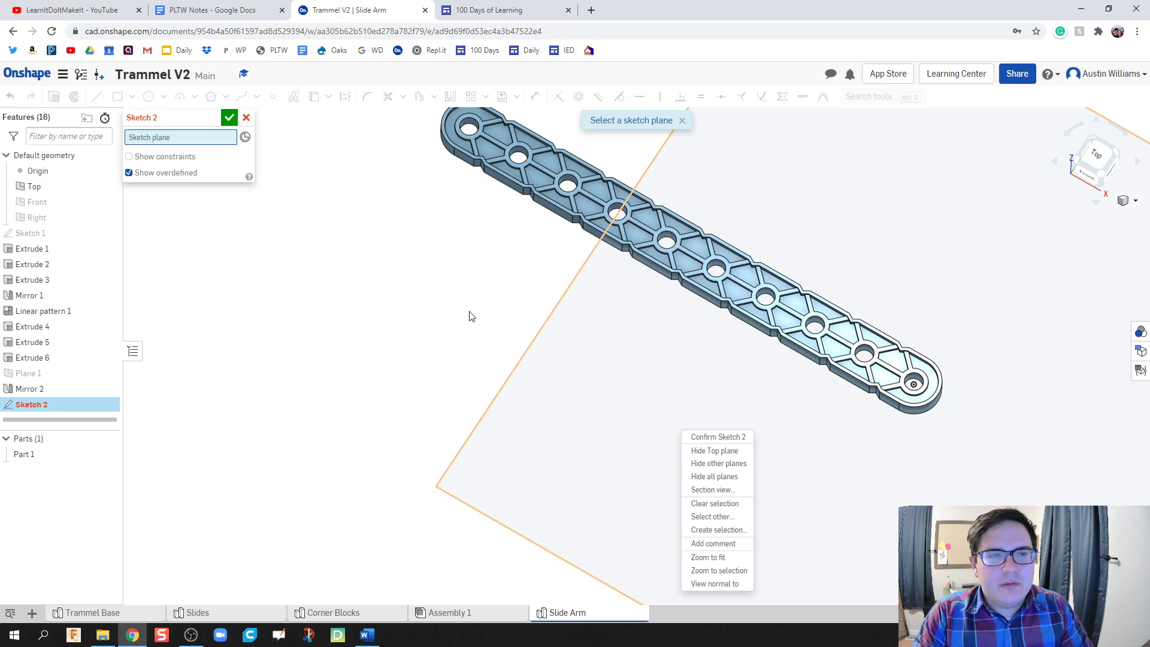
click(620, 406)
click(618, 405)
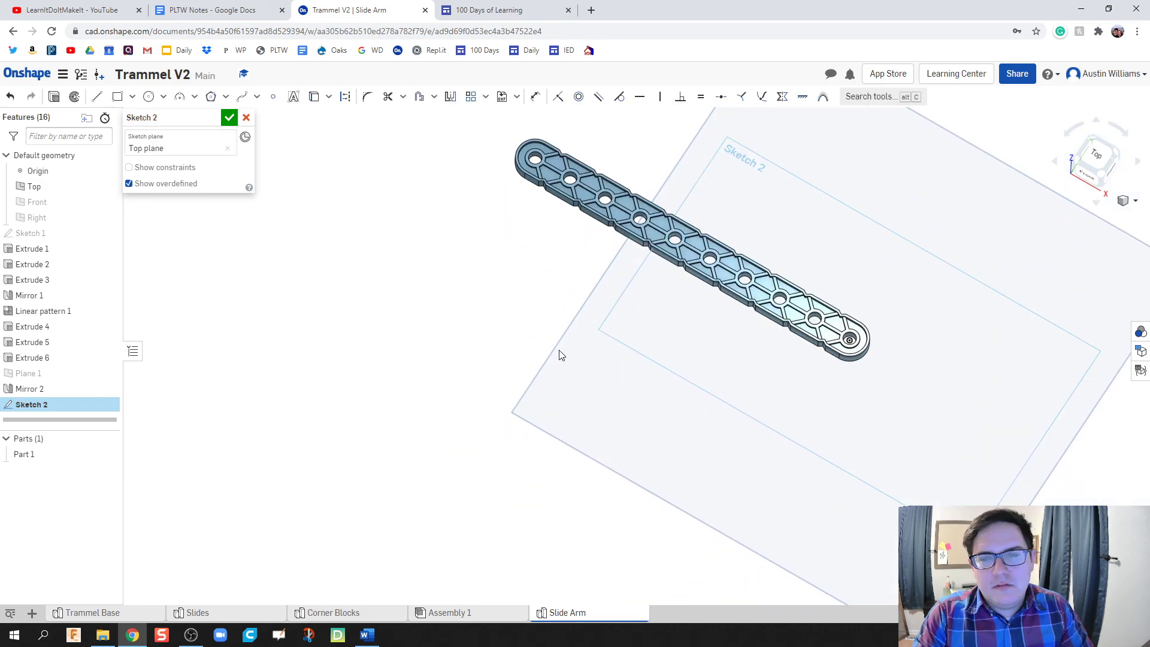
scroll(541, 418, up, 1)
scroll(587, 403, up, 2)
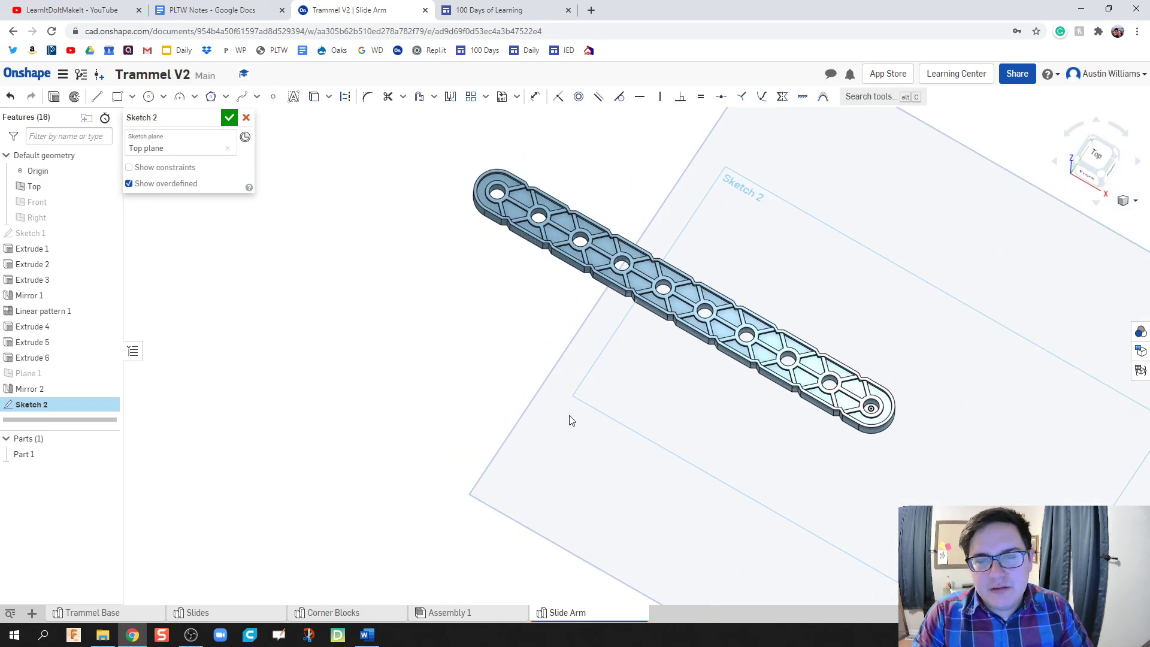
right_click(571, 421)
click(621, 580)
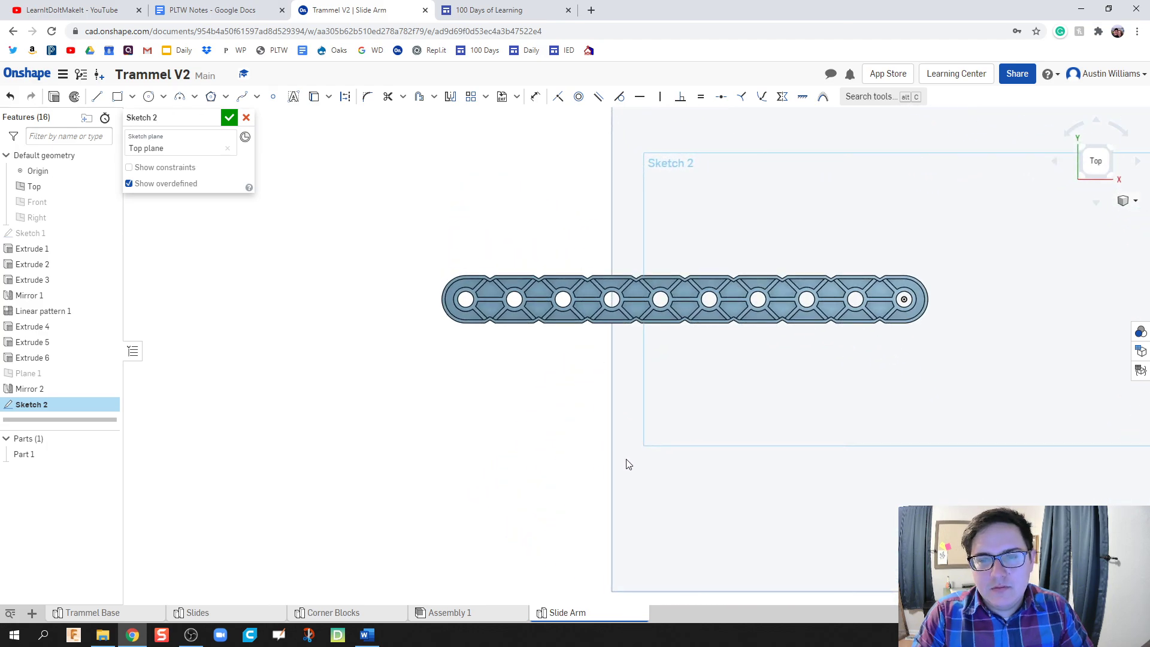
key(r)
click(446, 363)
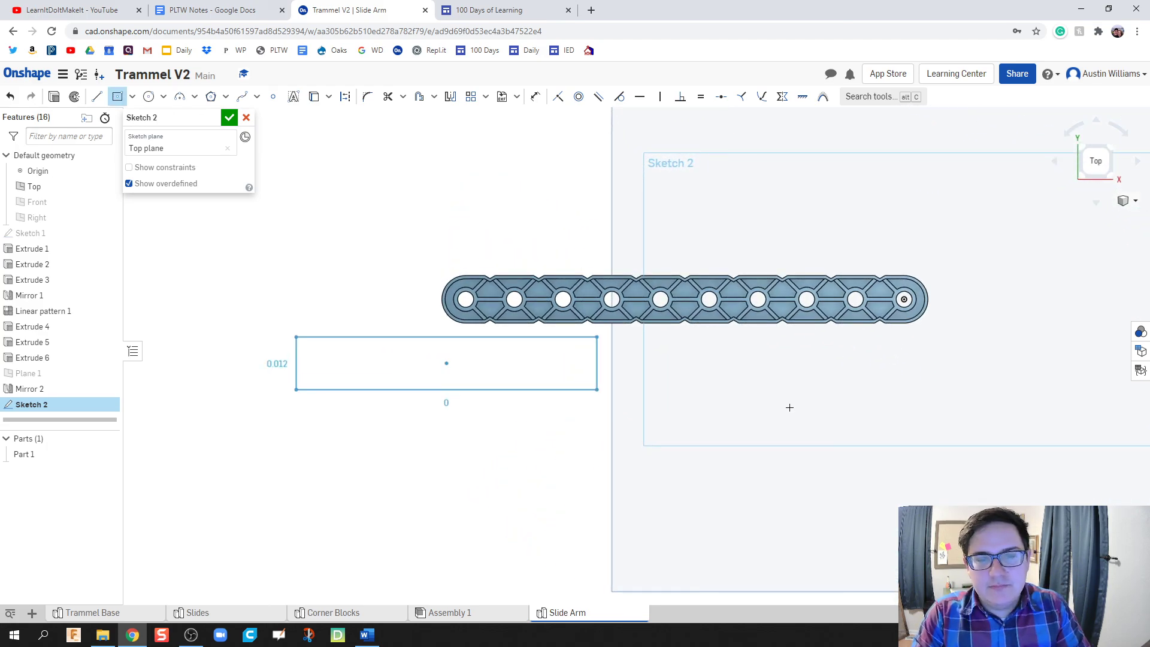
key(Escape)
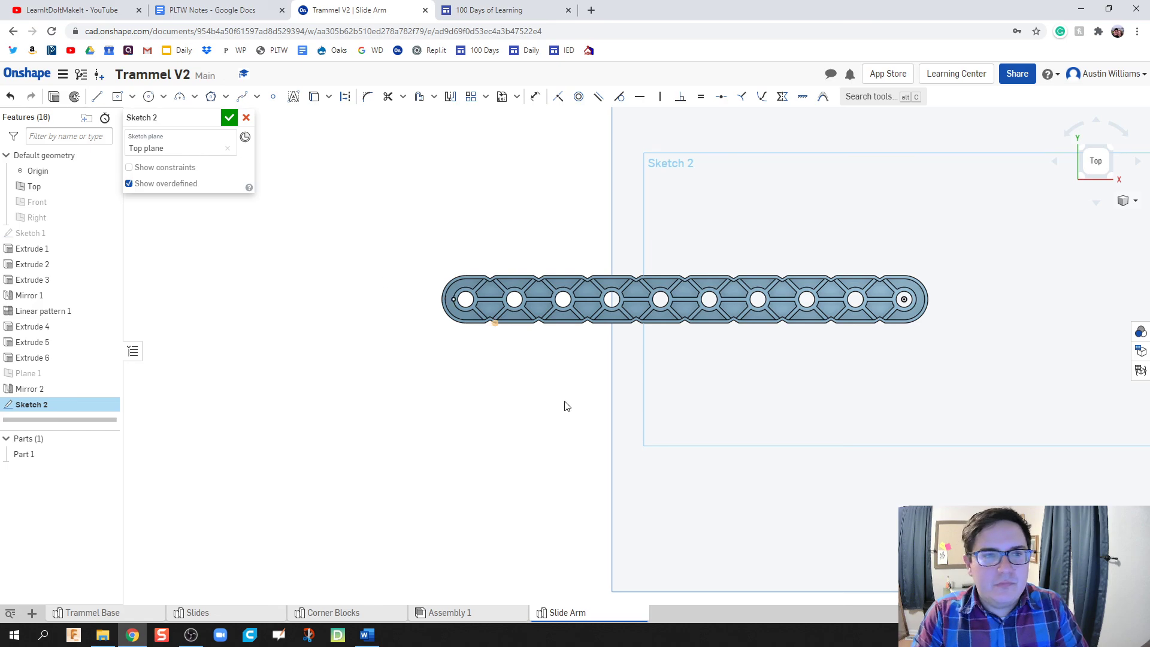
key(r)
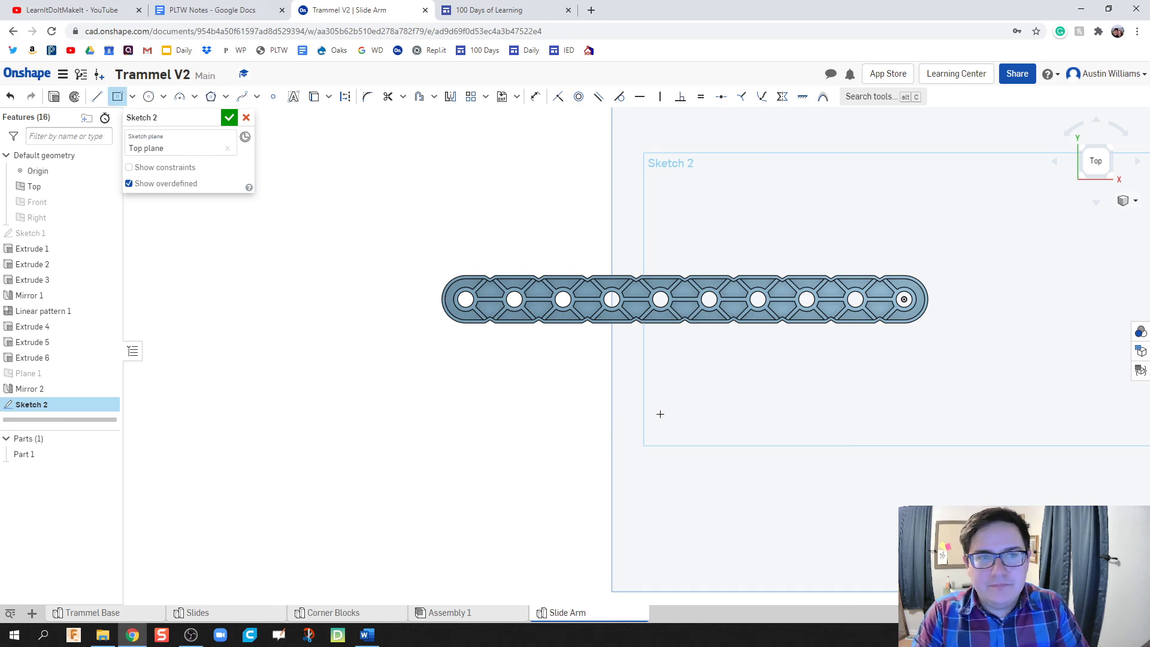
drag(660, 412, 673, 417)
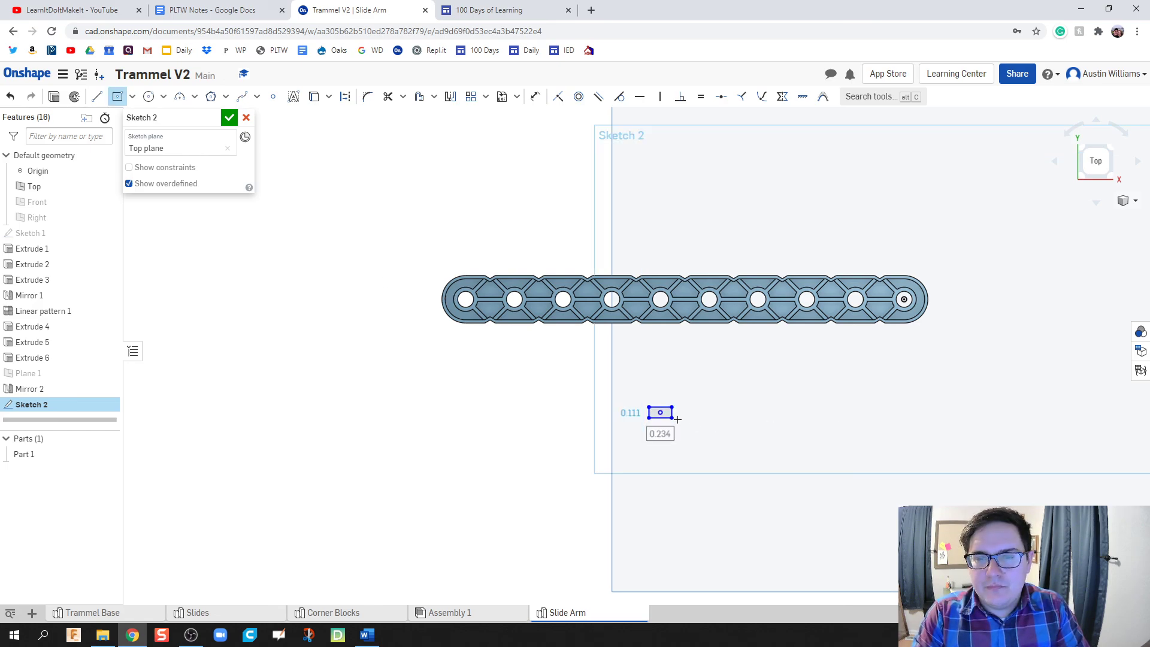
key(Escape)
key(ctrl+z)
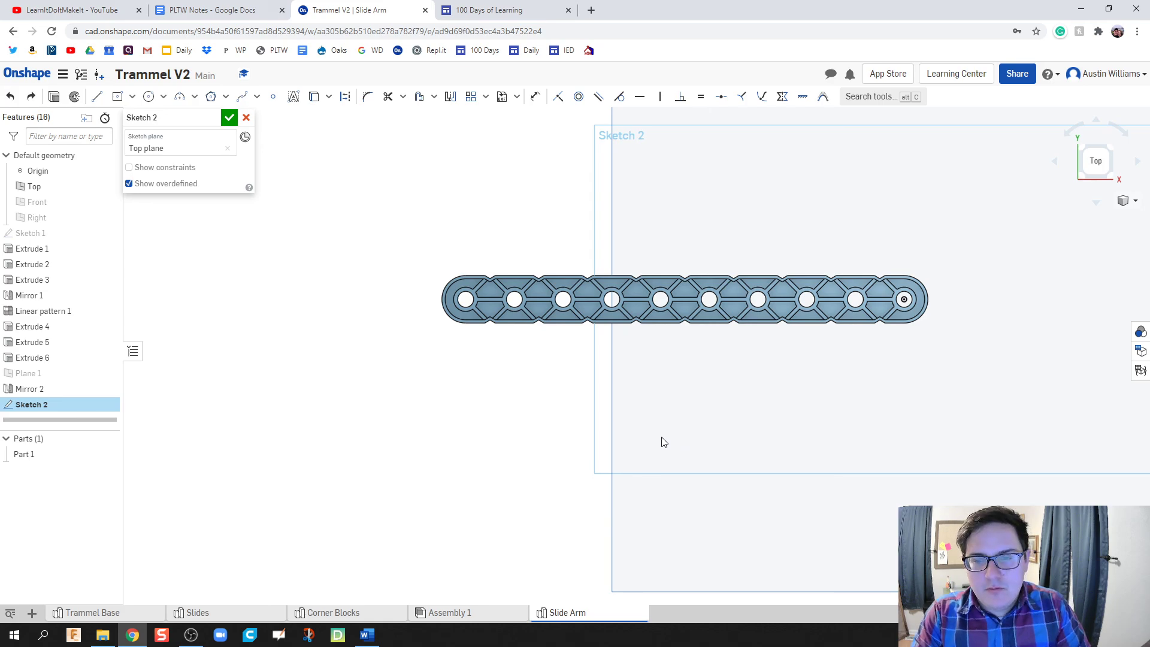
- Sketch a center-point rectangle just below the slide arm and dimension it 5 in long by 0.5 in high
key(r)
drag(659, 389, 938, 411)
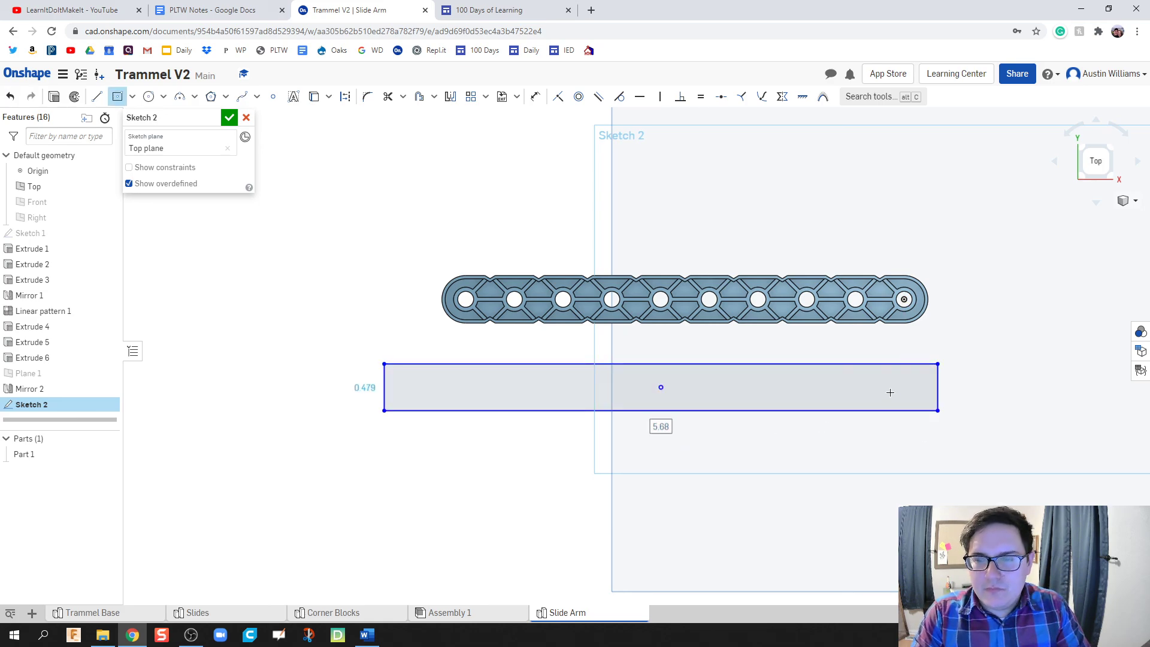
key(d)
click(794, 410)
click(795, 435)
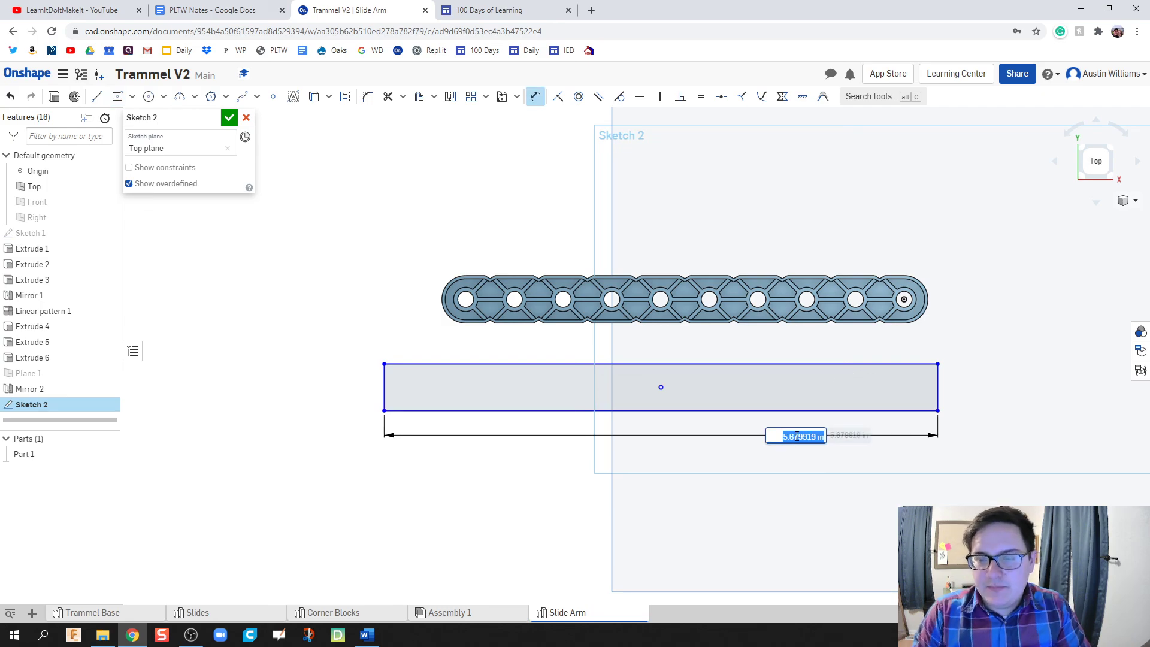
text(5)
key(Return)
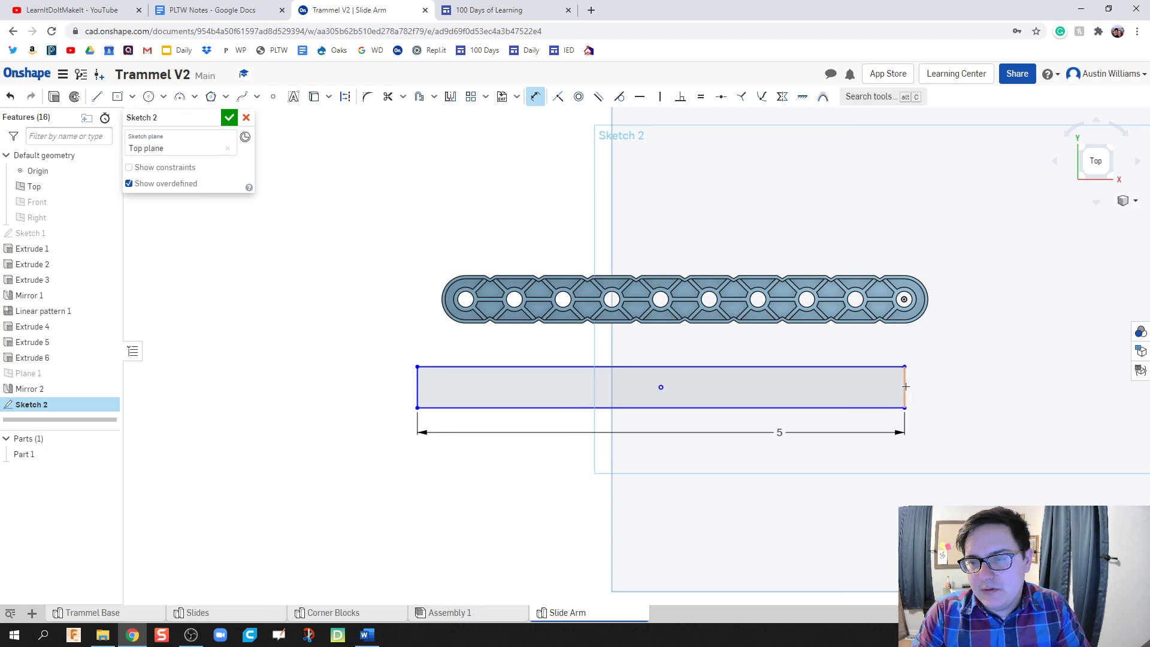
click(906, 387)
click(951, 390)
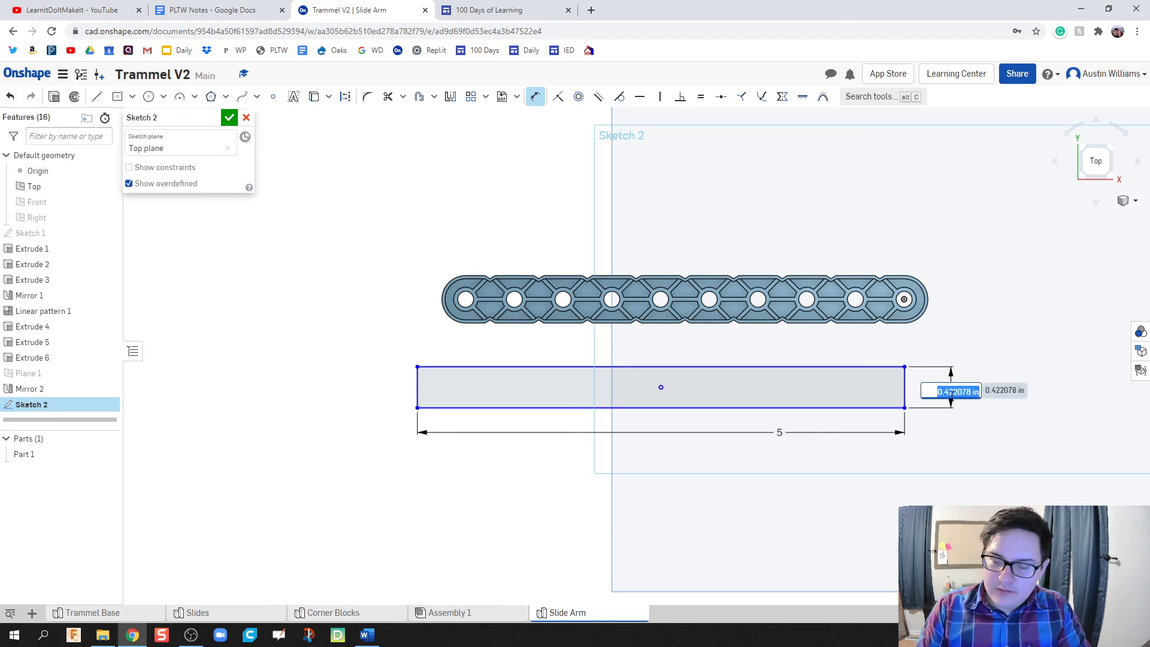
text(0.5)
key(Return)
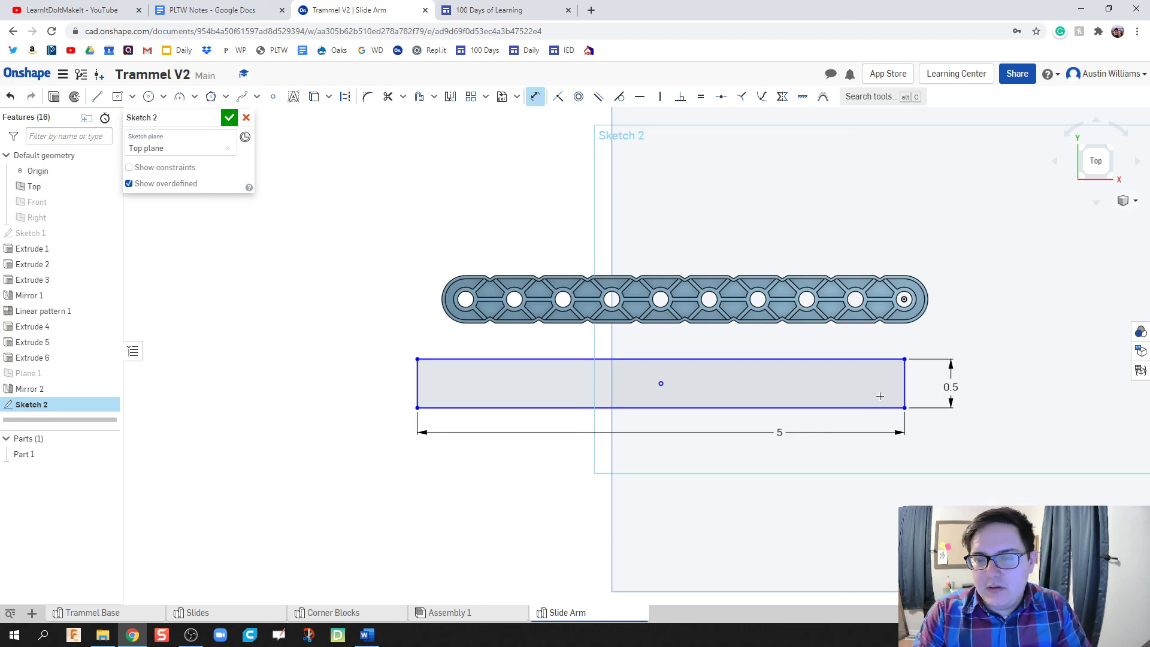
- Sketch a circle about 0.27 in in diameter near the rectangle's right end, midway up its height
key(c)
click(872, 383)
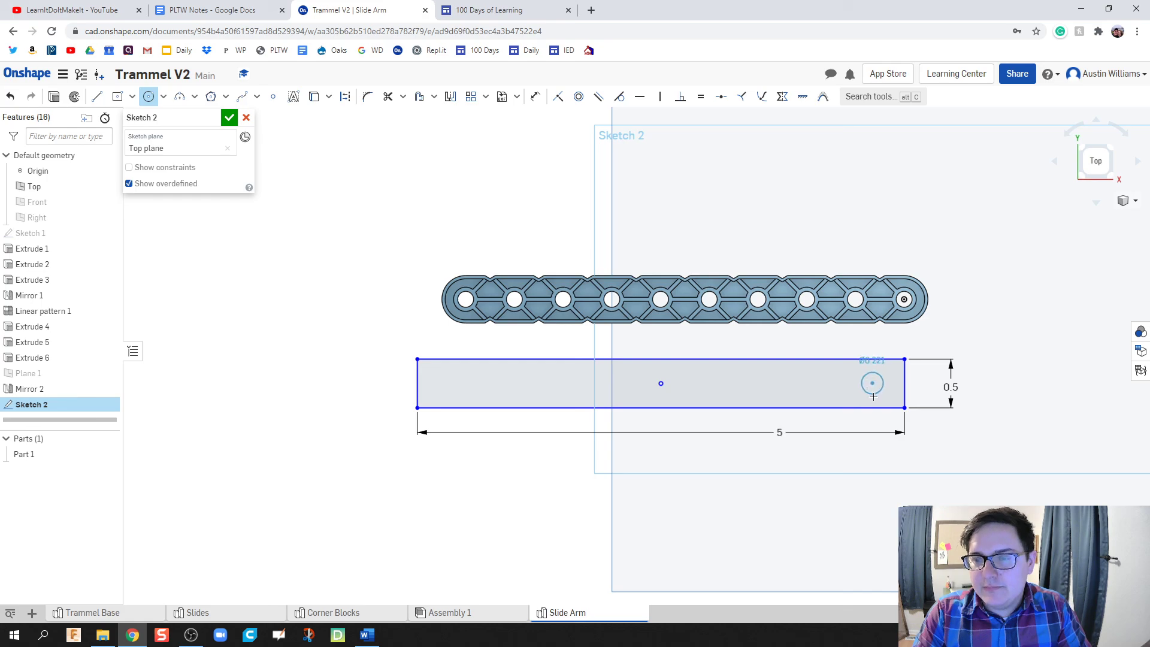
click(873, 396)
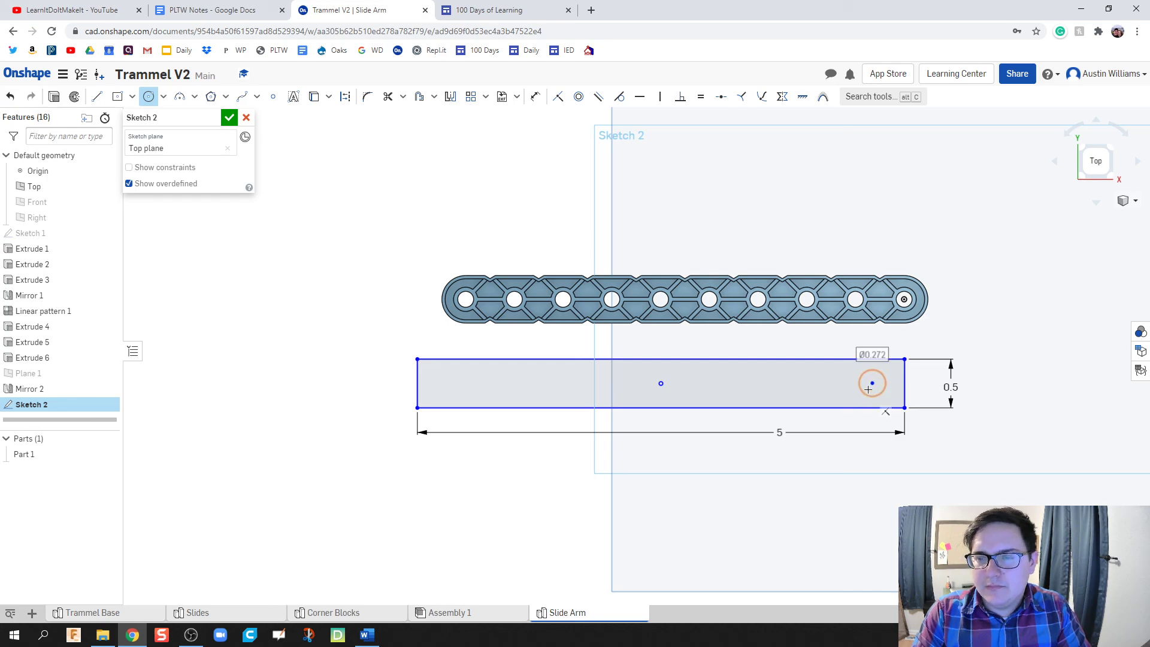
click(709, 382)
click(711, 391)
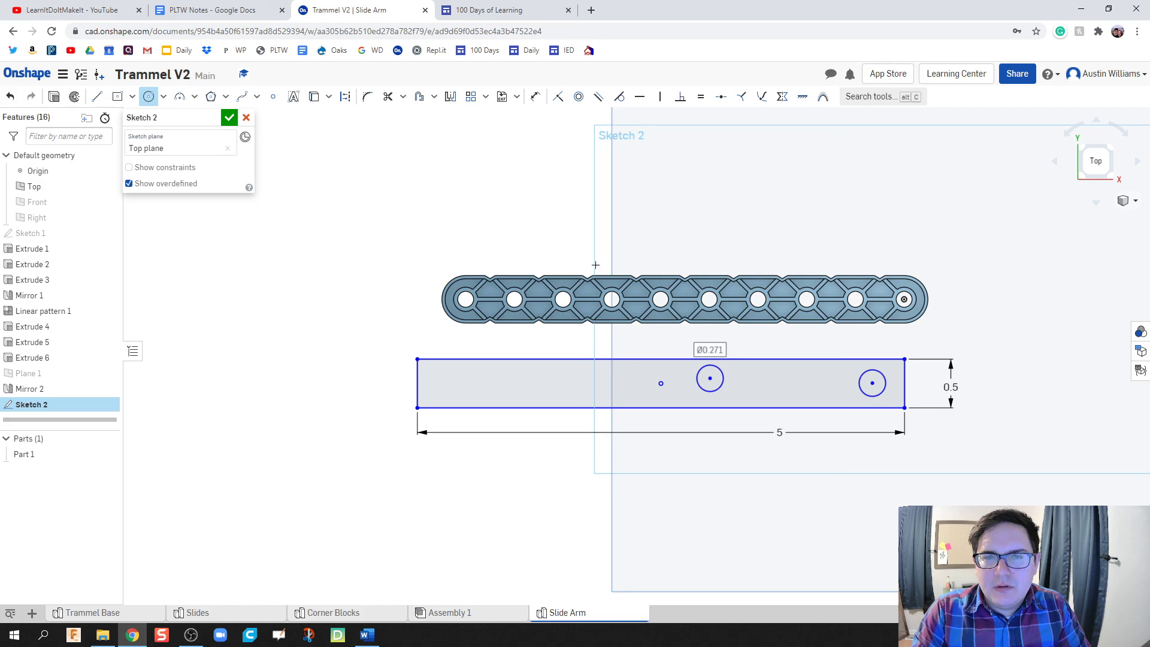
key(Escape)
key(ctrl+z)
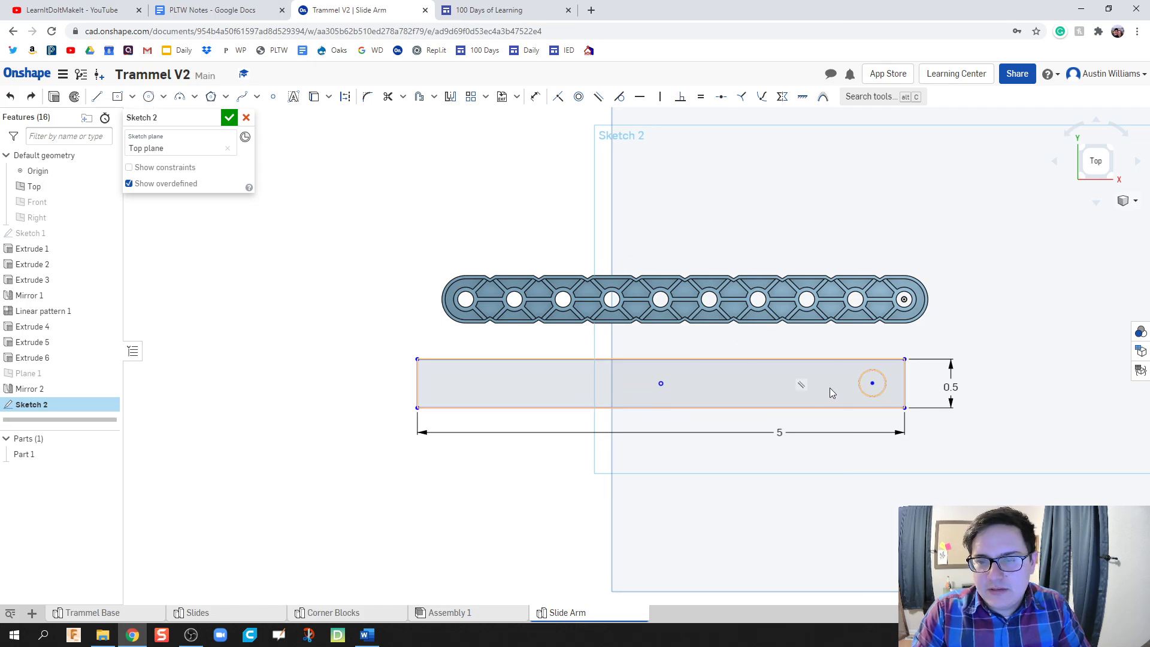
- Sketch a second circle about 0.3 in in diameter between the rectangle's center and the first circle, level with both
key(c)
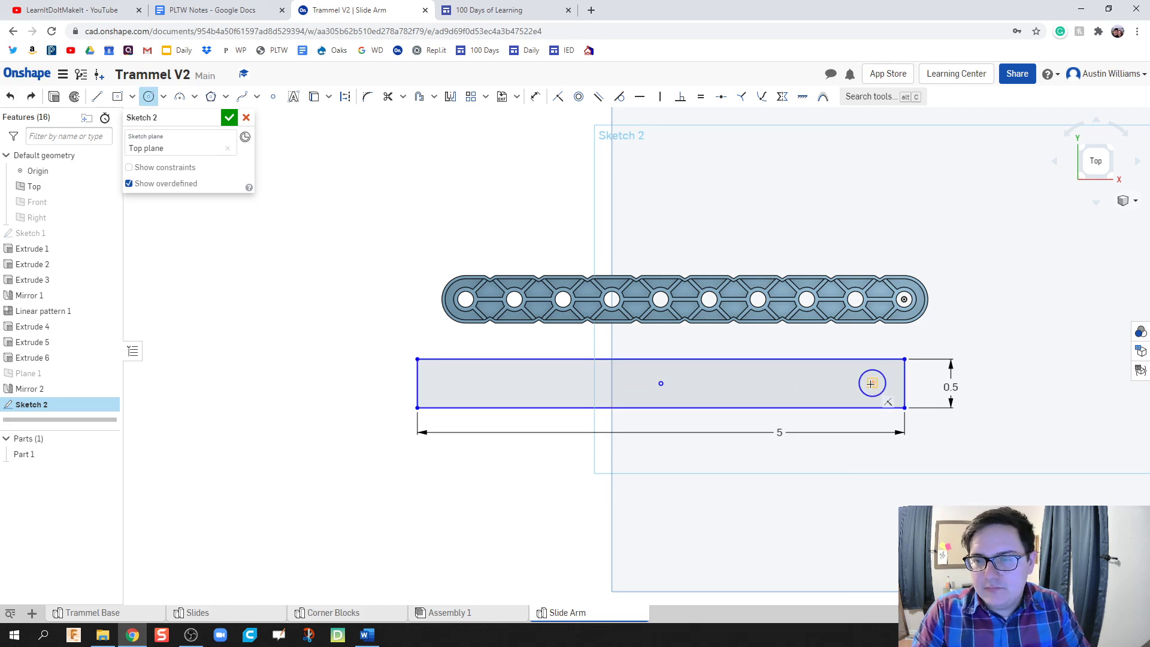
click(729, 383)
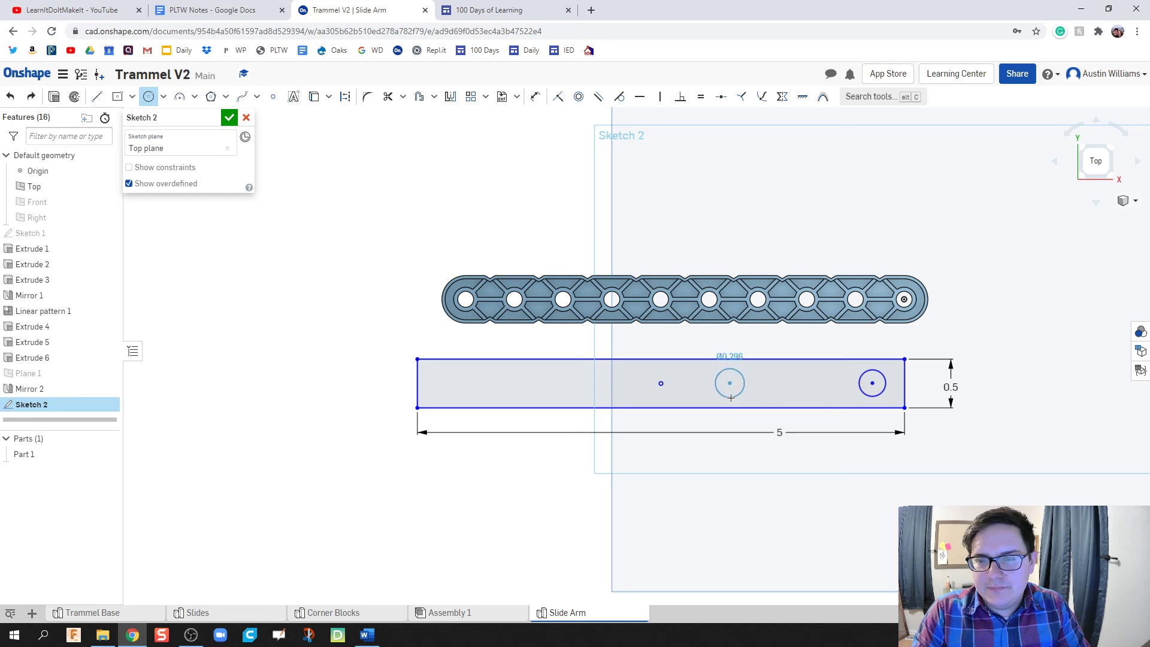
click(730, 398)
key(u)
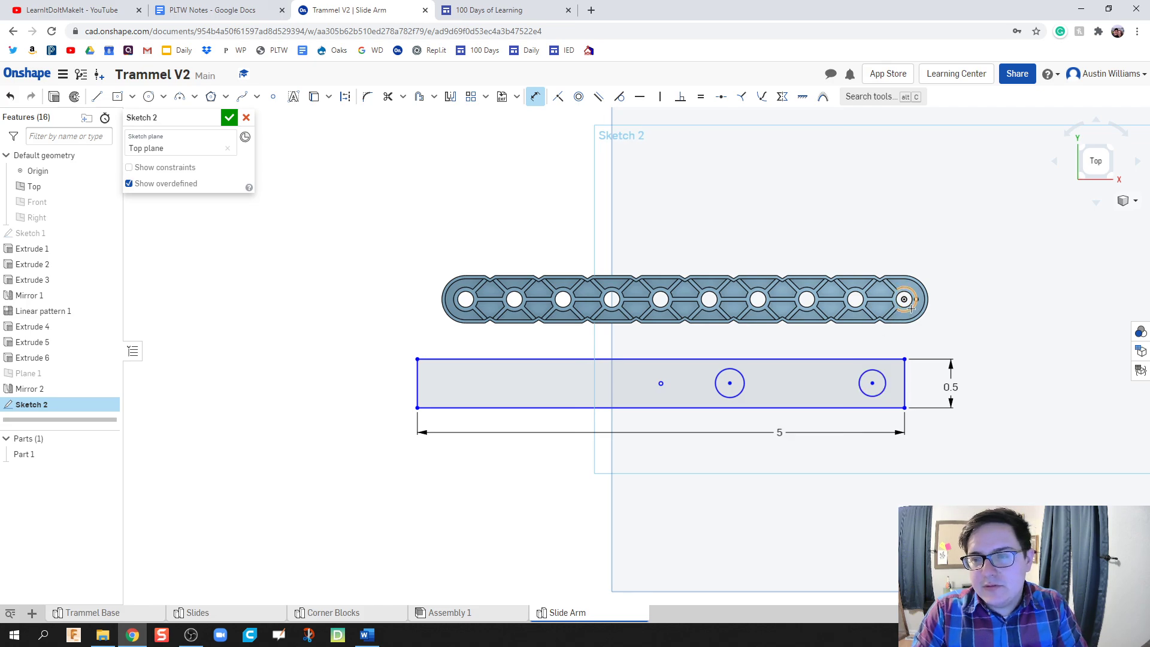
key(Escape)
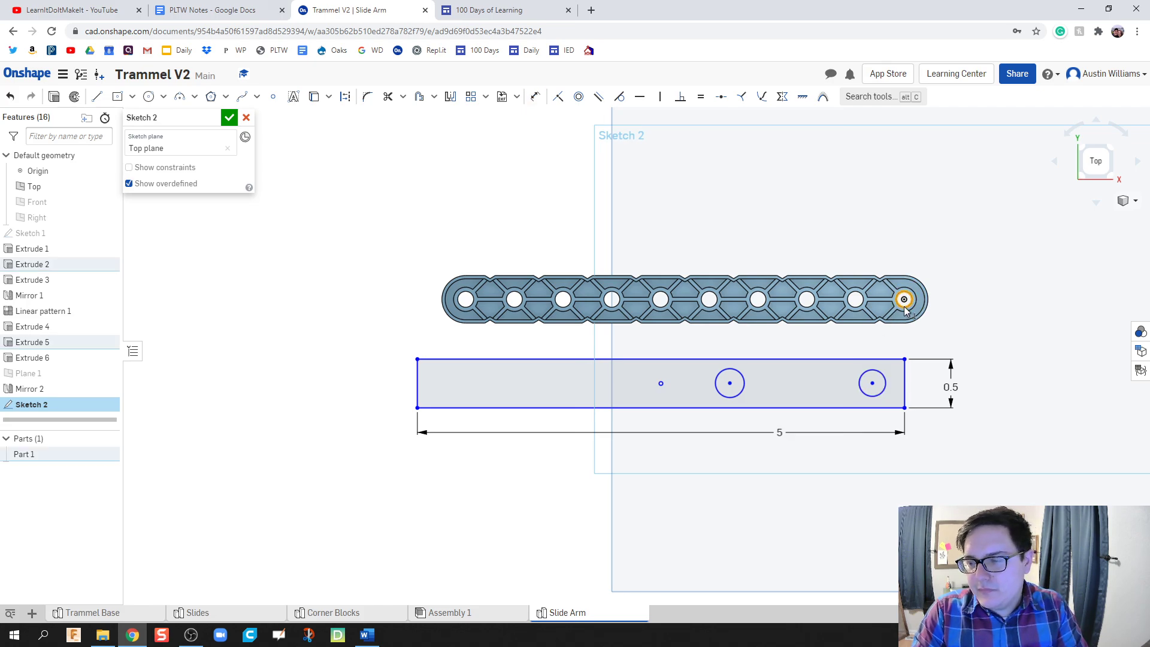
- Set the diameter of the circle near the rectangle's right end to 0.165 in
click(903, 307)
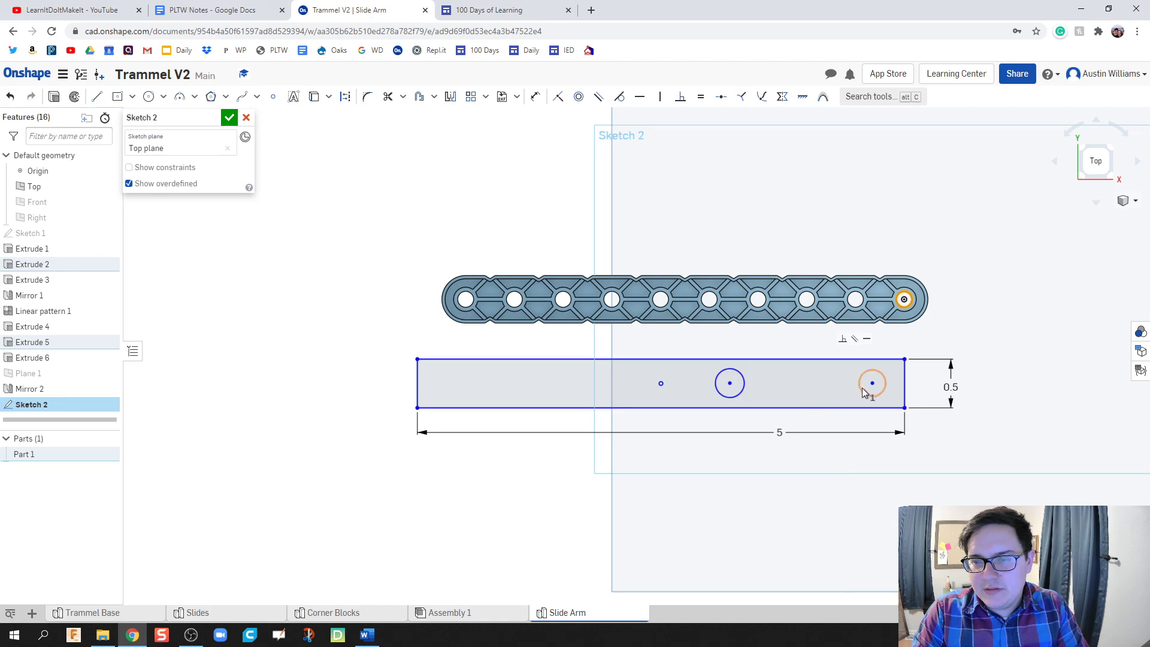
text(u)
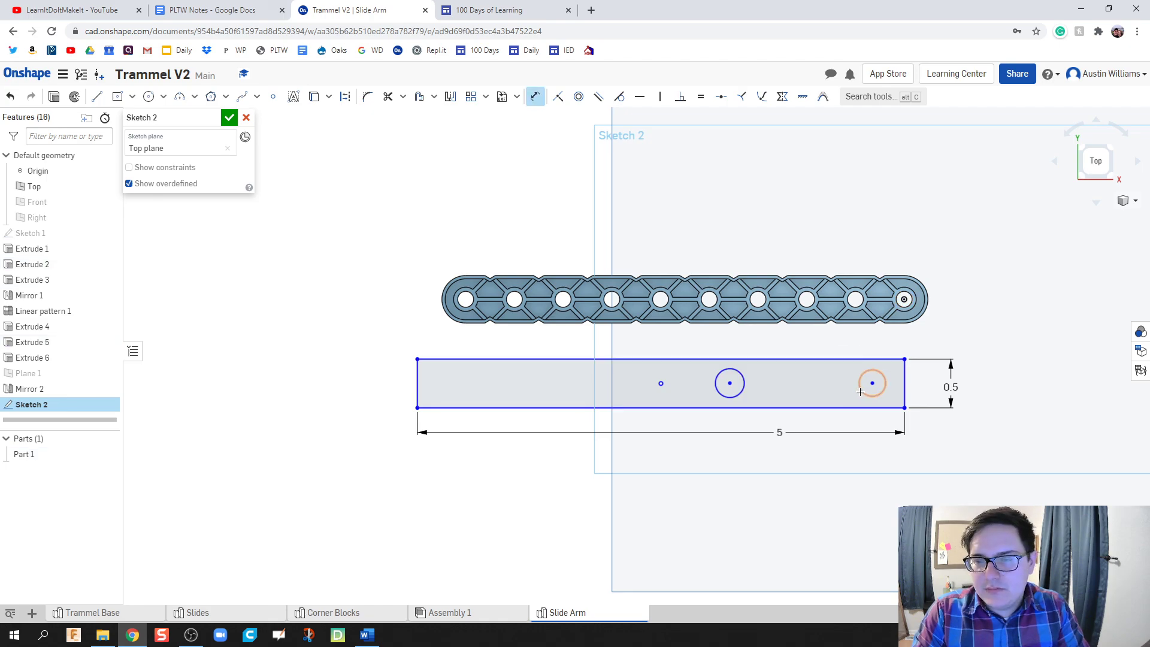
text(0.16)
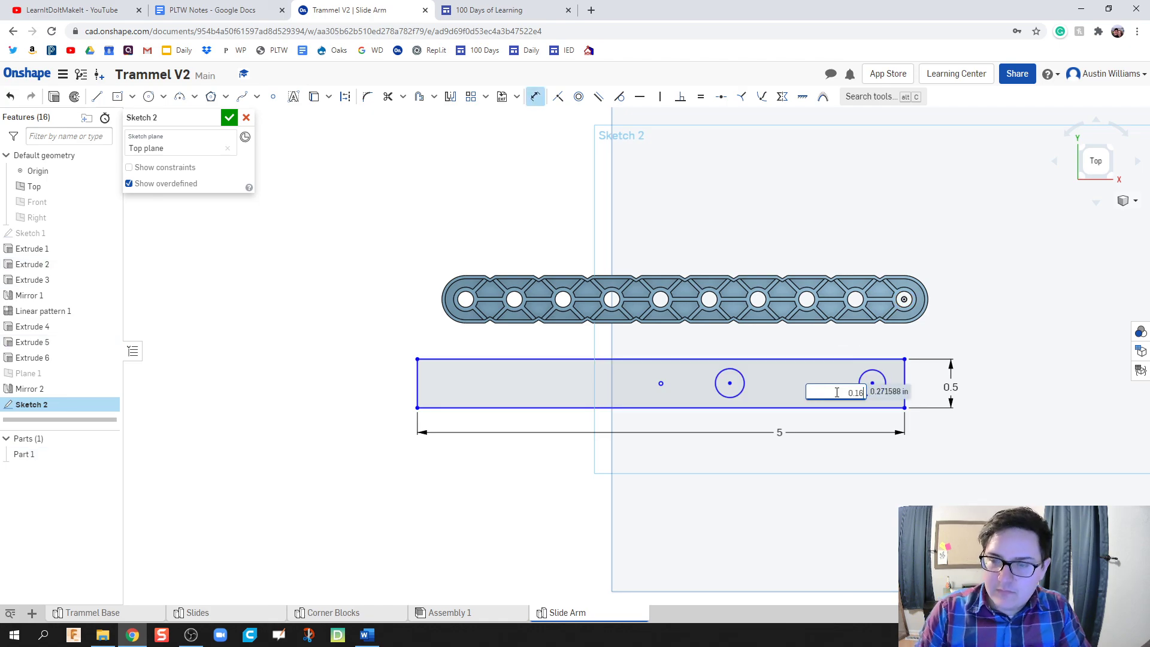
text(5)
key(Return)
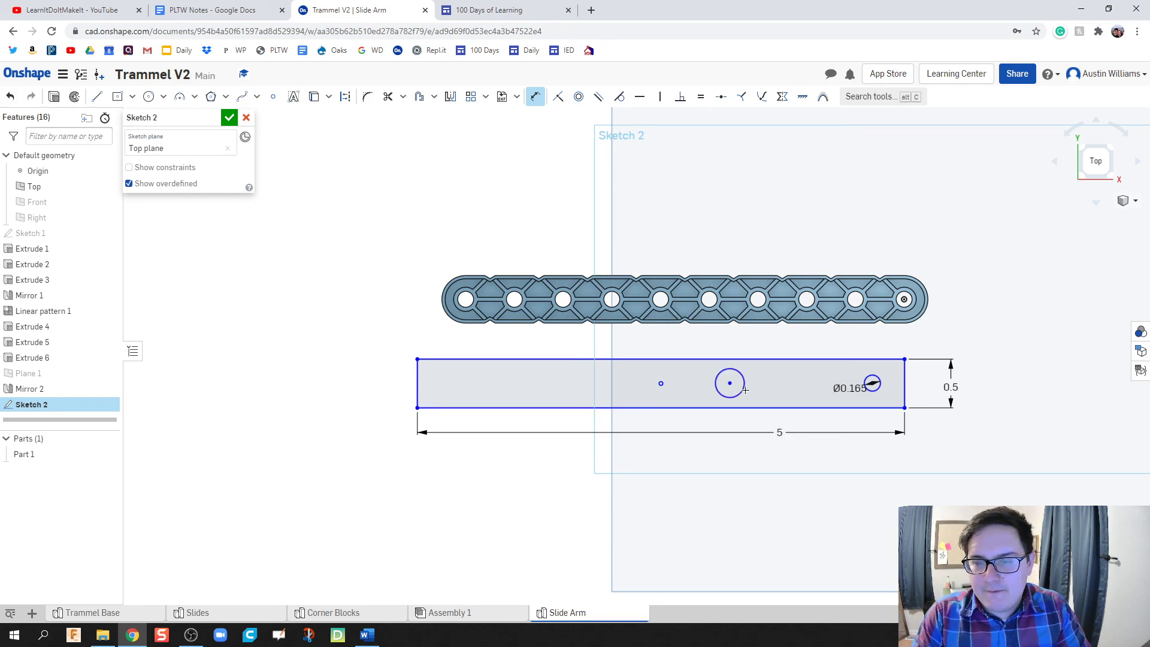
- Dimension the second circle, nearer the rectangle's center, to a diameter of 0.165 in
click(729, 383)
text(0)
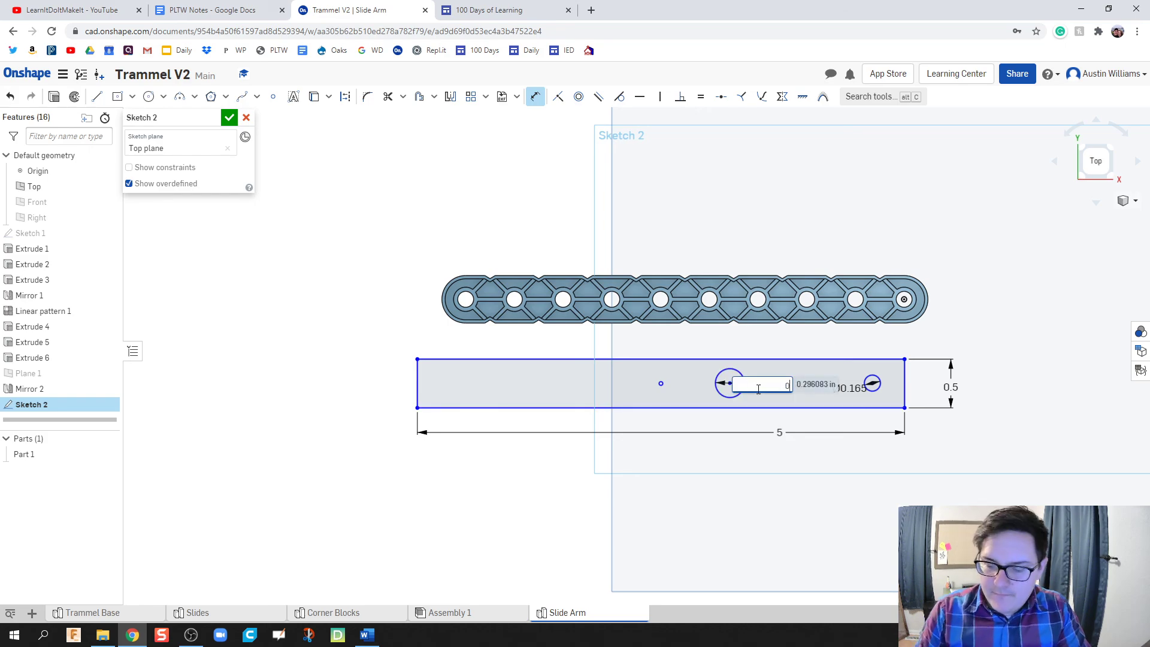
text(.165)
key(Return)
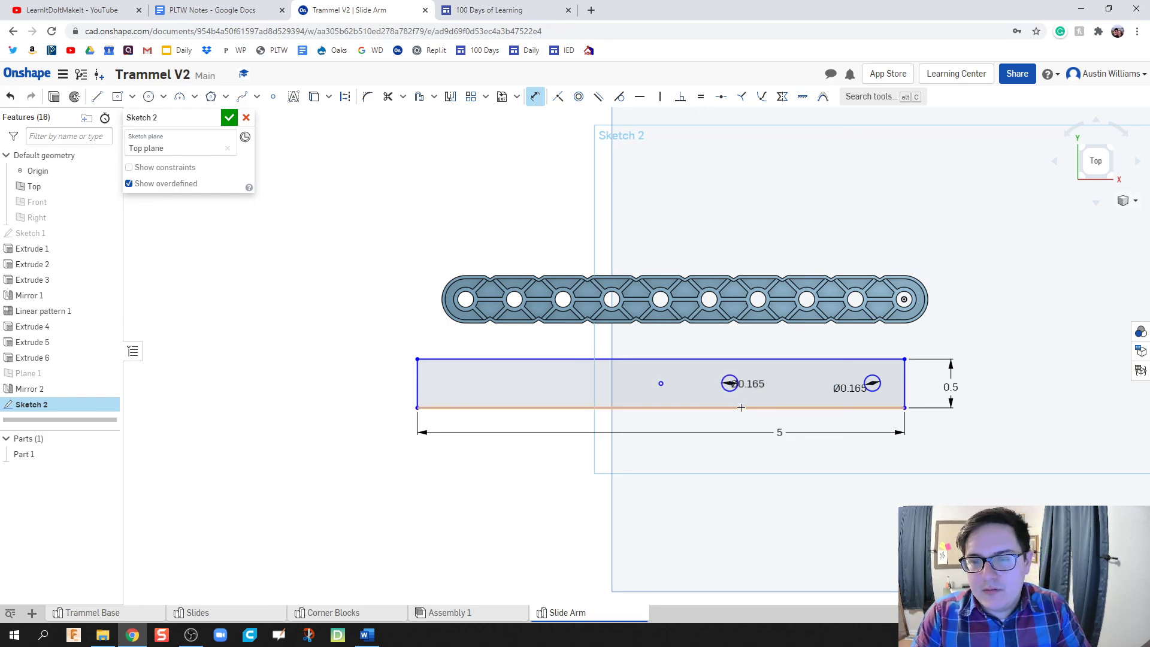
scroll(740, 407, up, 3)
scroll(725, 407, up, 2)
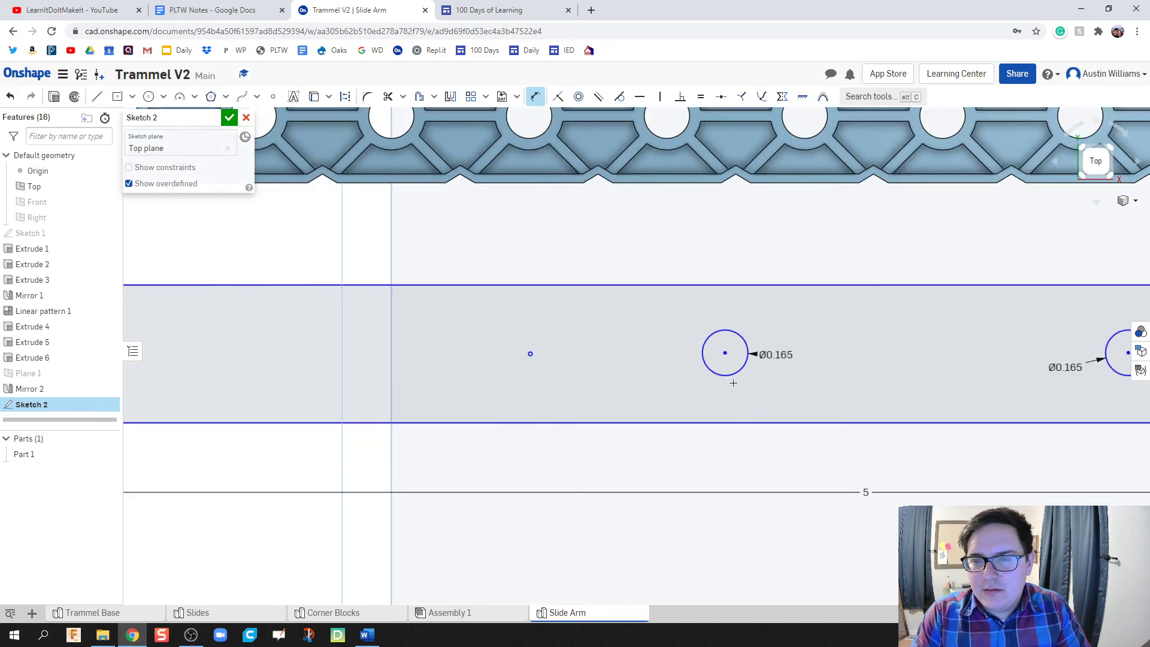
scroll(725, 408, down, 4)
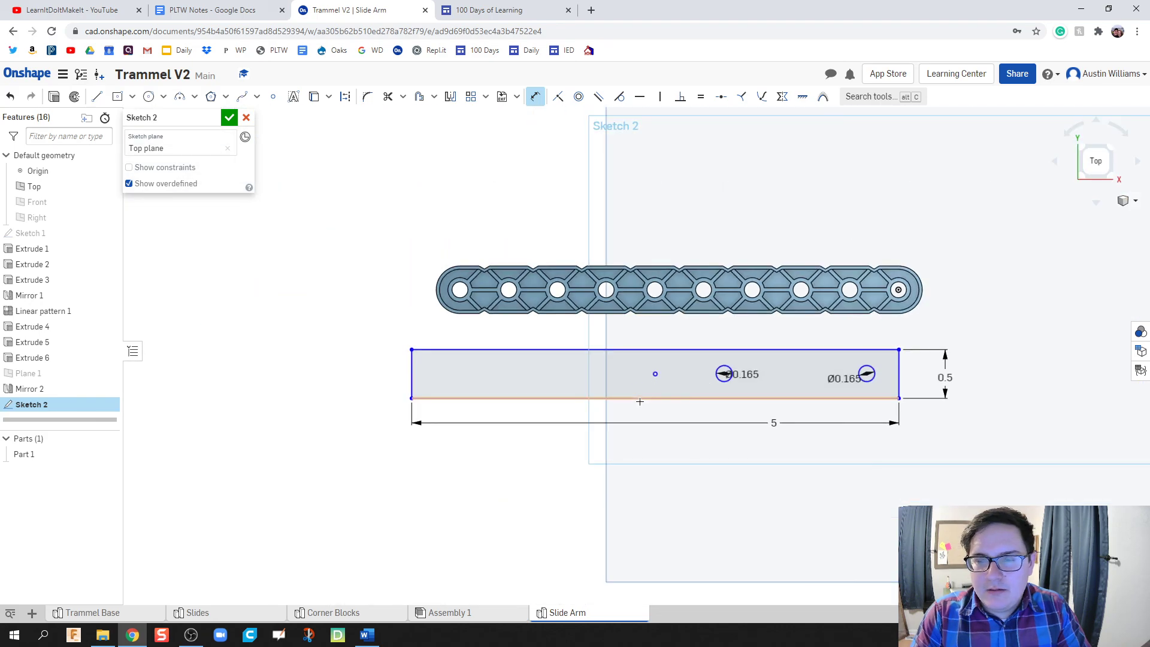
- Finish the sketch and extrude the rectangle region around the two holes as a new solid 0.25 in deep
click(229, 117)
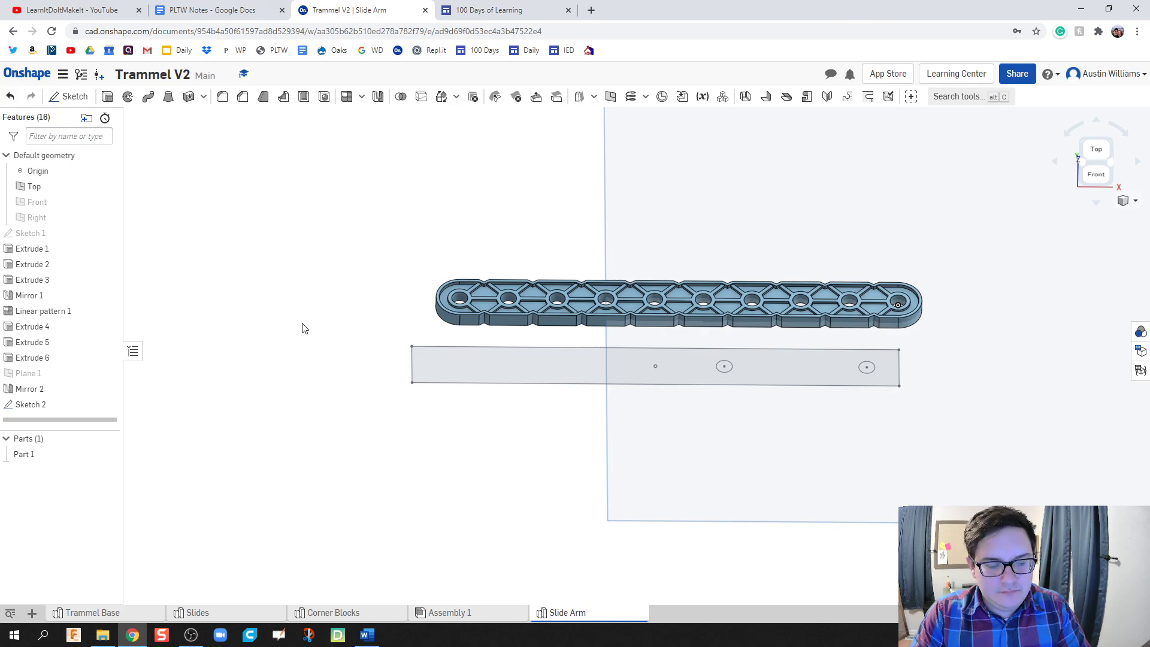
key(shift+e)
click(613, 373)
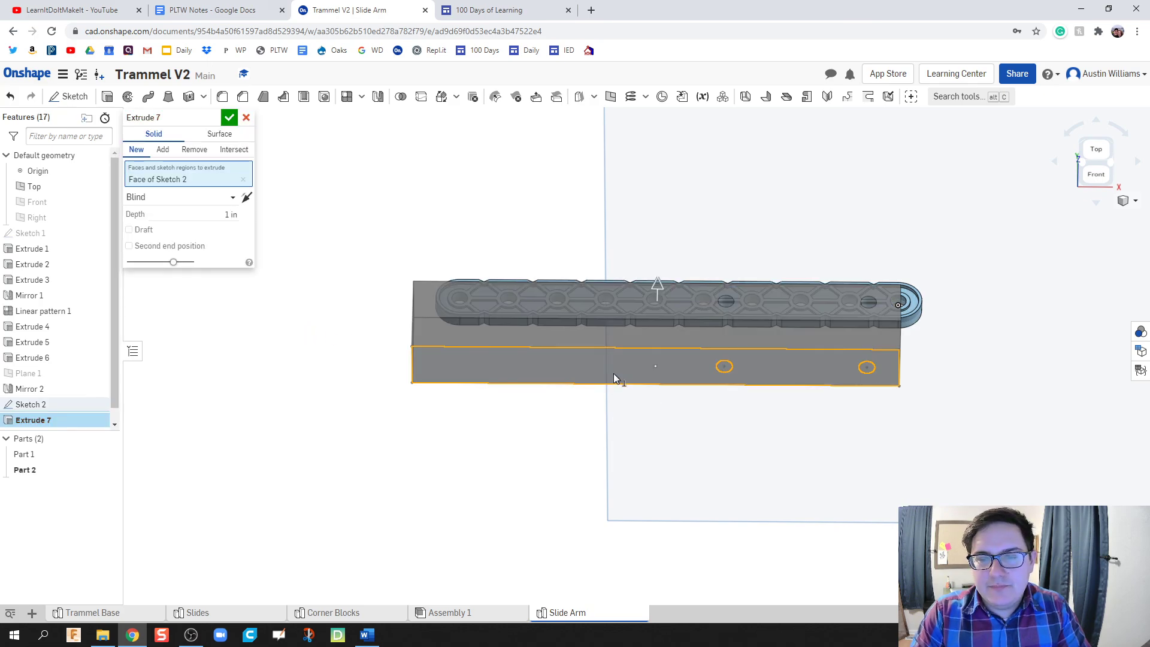
click(232, 216)
text(0.25)
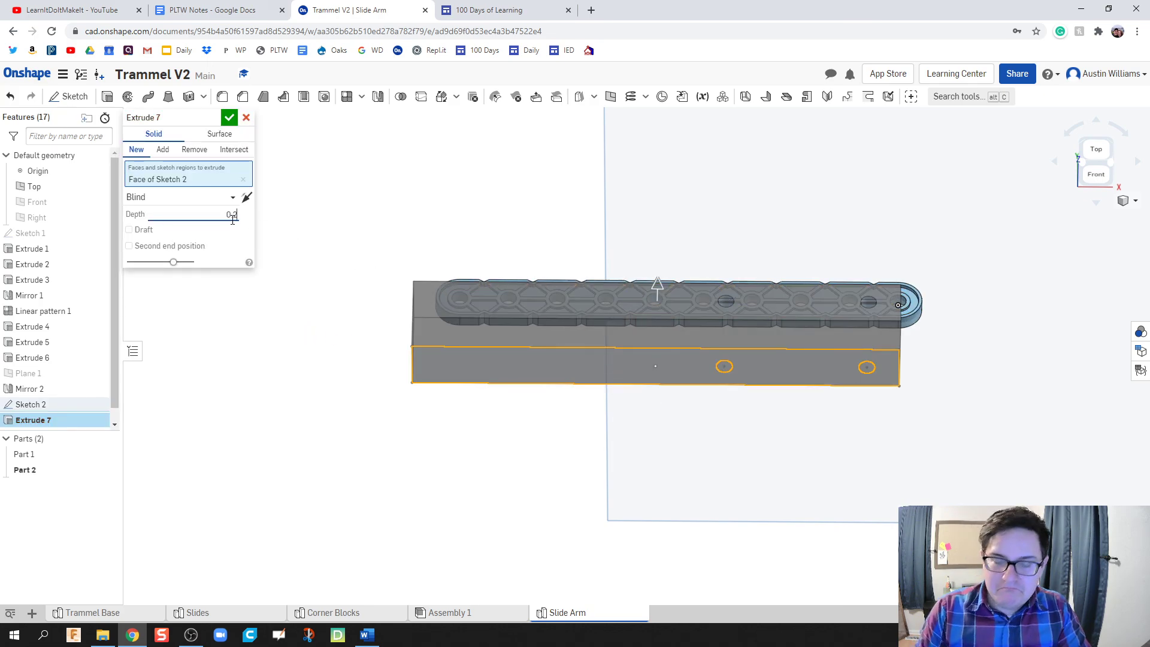
click(229, 117)
right_drag(397, 353, 386, 371)
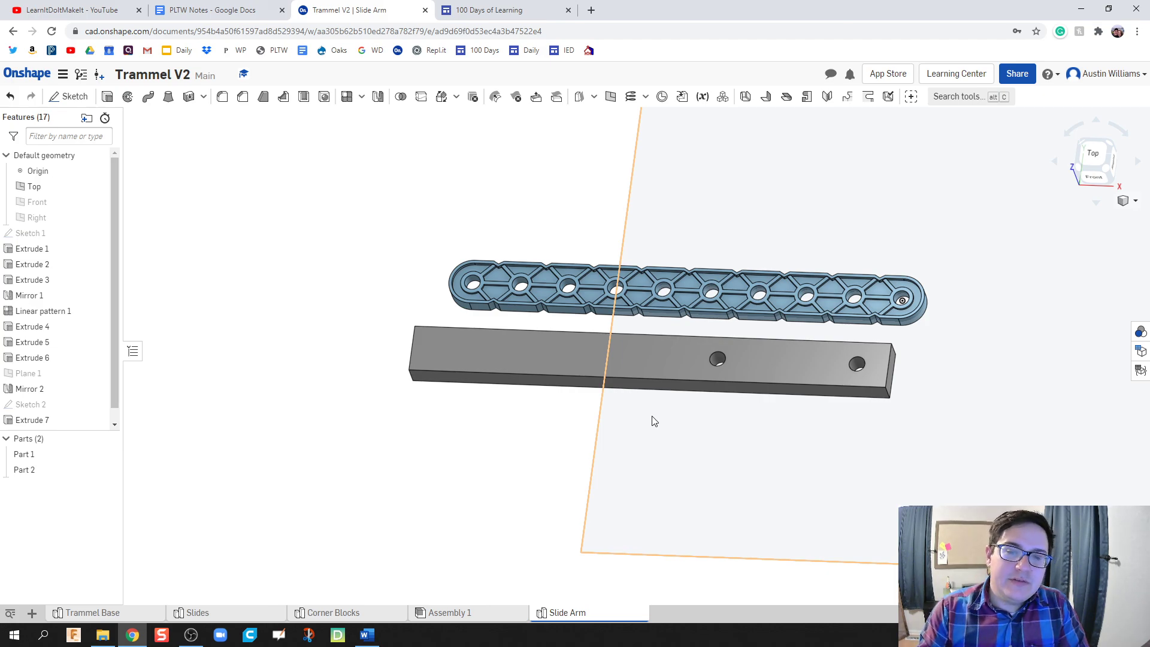
click(589, 299)
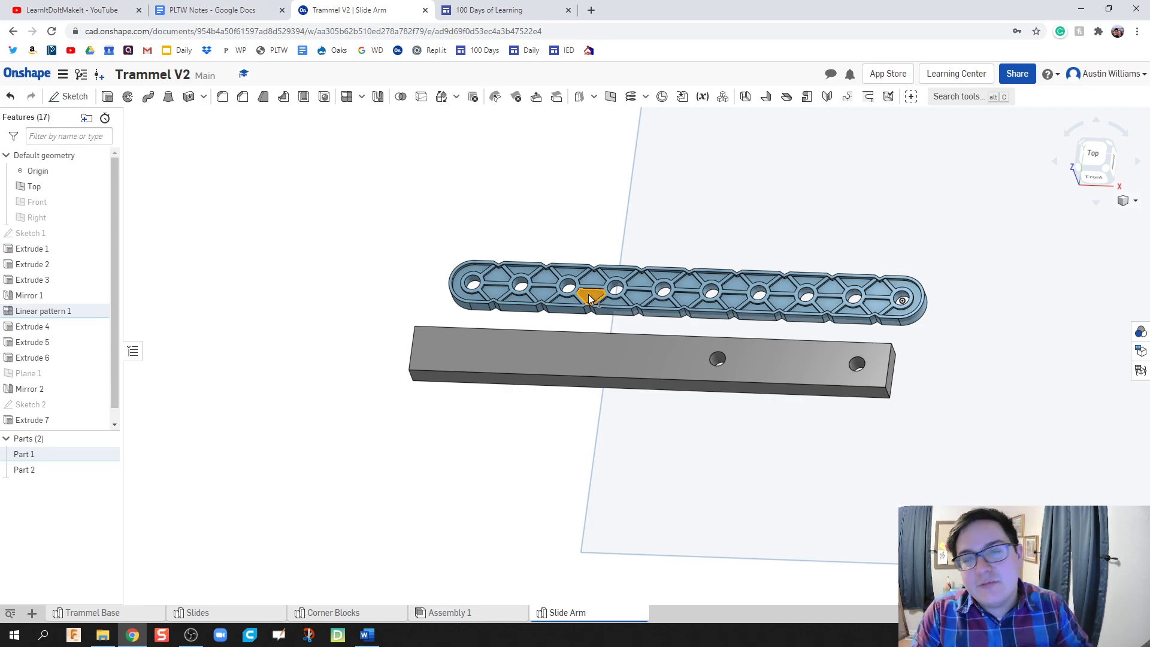
click(409, 340)
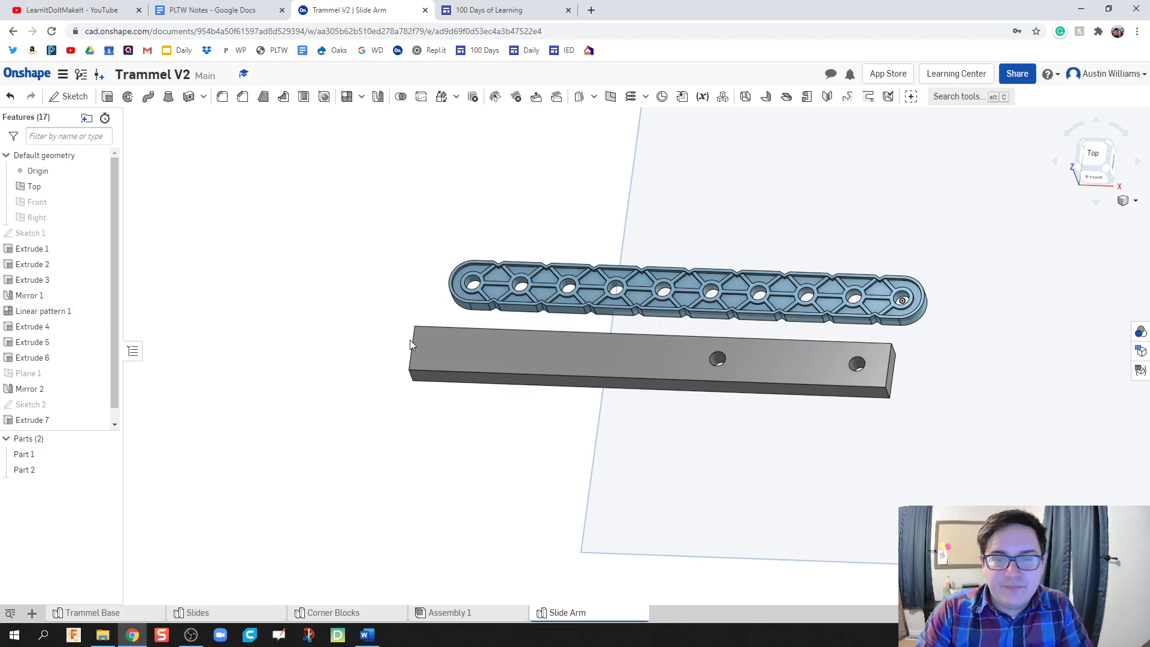